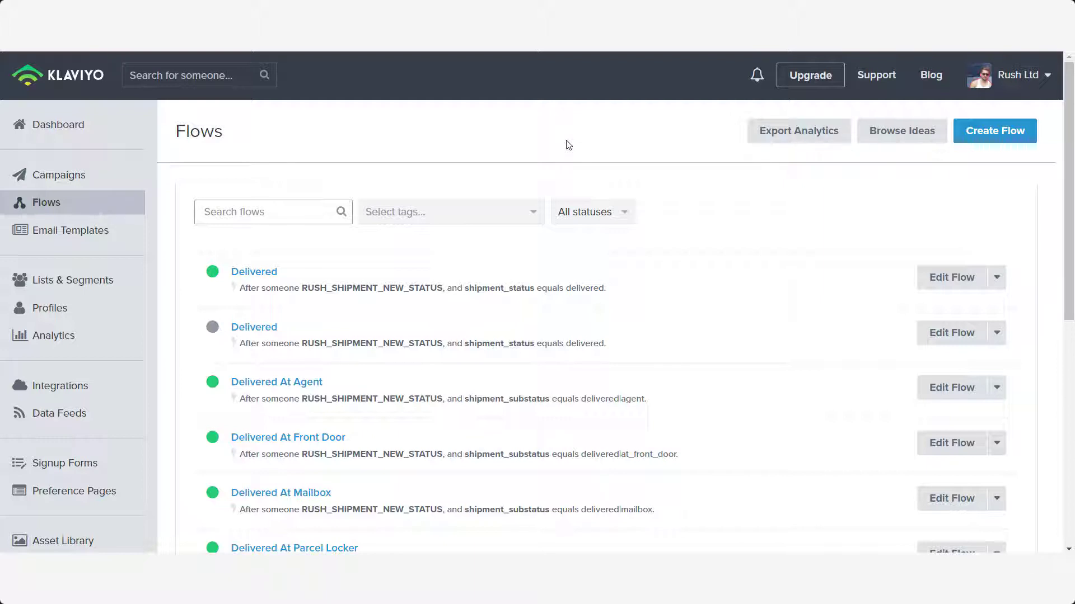
- Open the trigger filters of the draft Delivered flow, showing shipment_status equals delivered
scroll(569, 145, "down", 2)
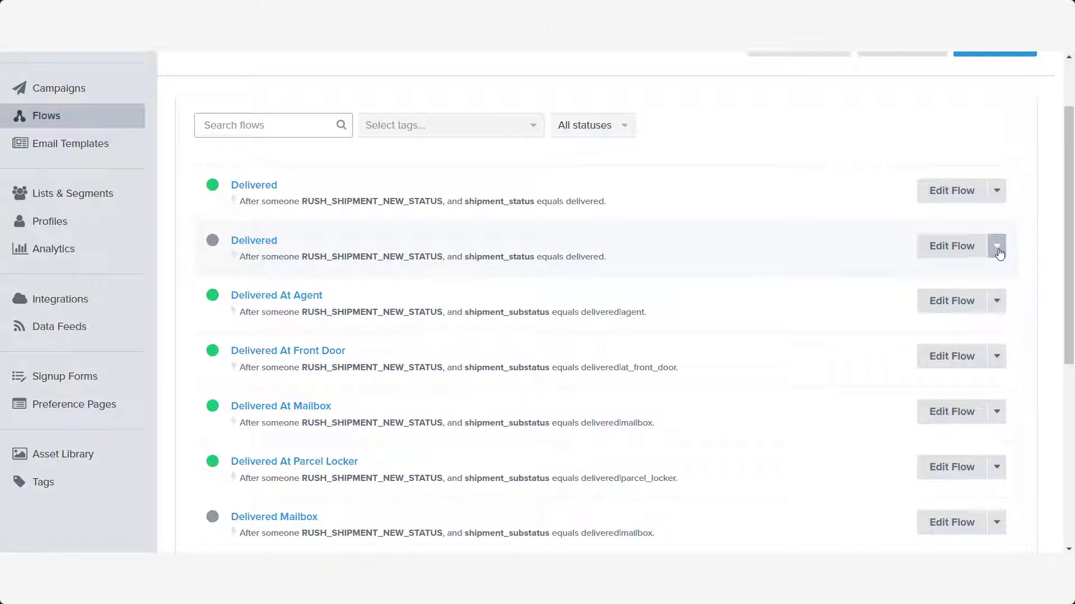
left_click(947, 252)
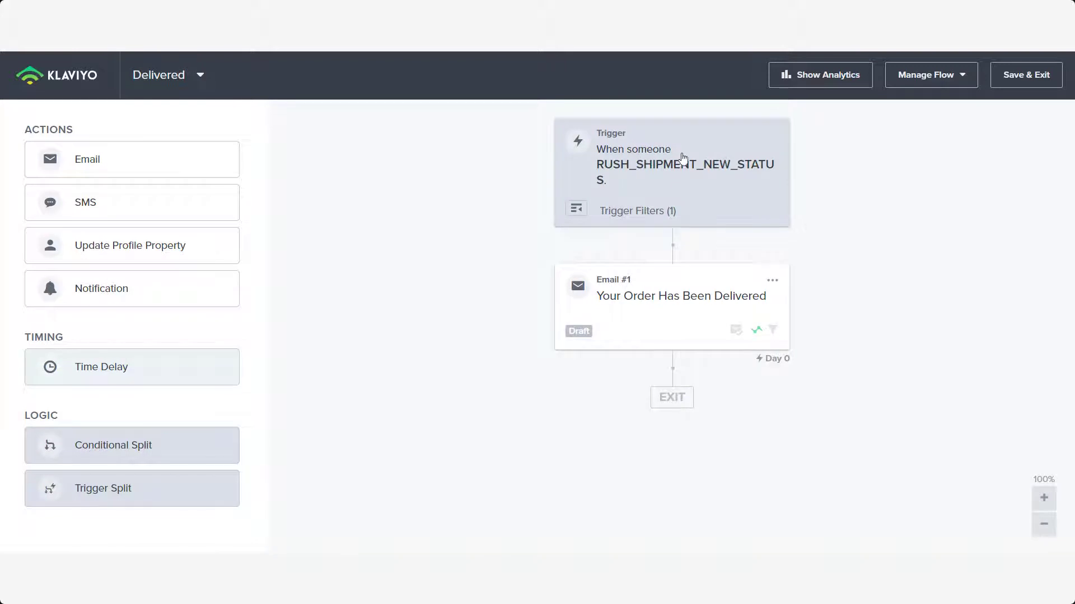
left_click(680, 161)
left_click(605, 221)
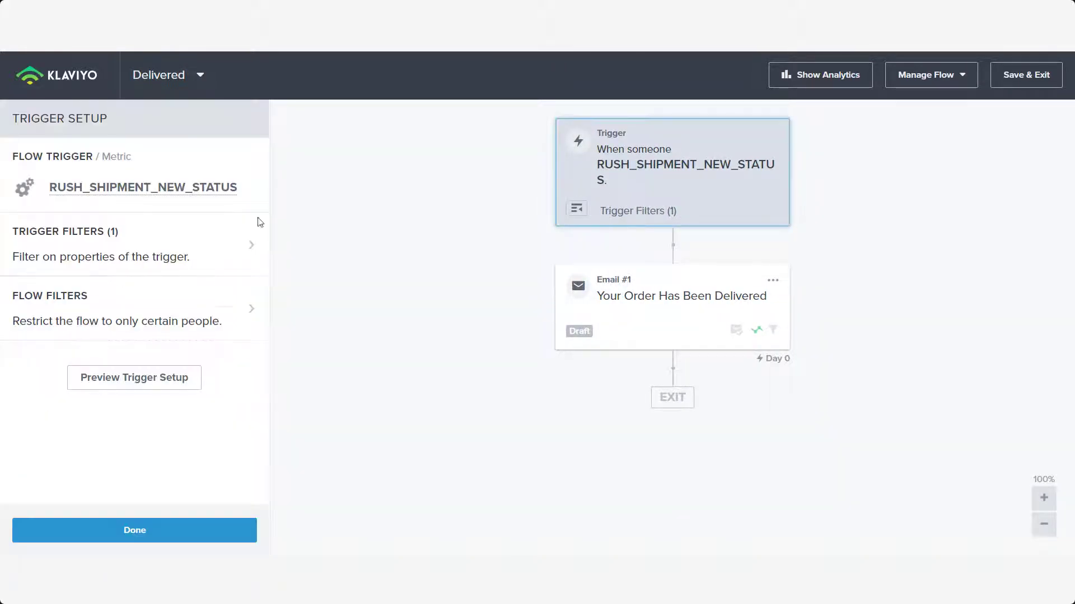
left_click(137, 242)
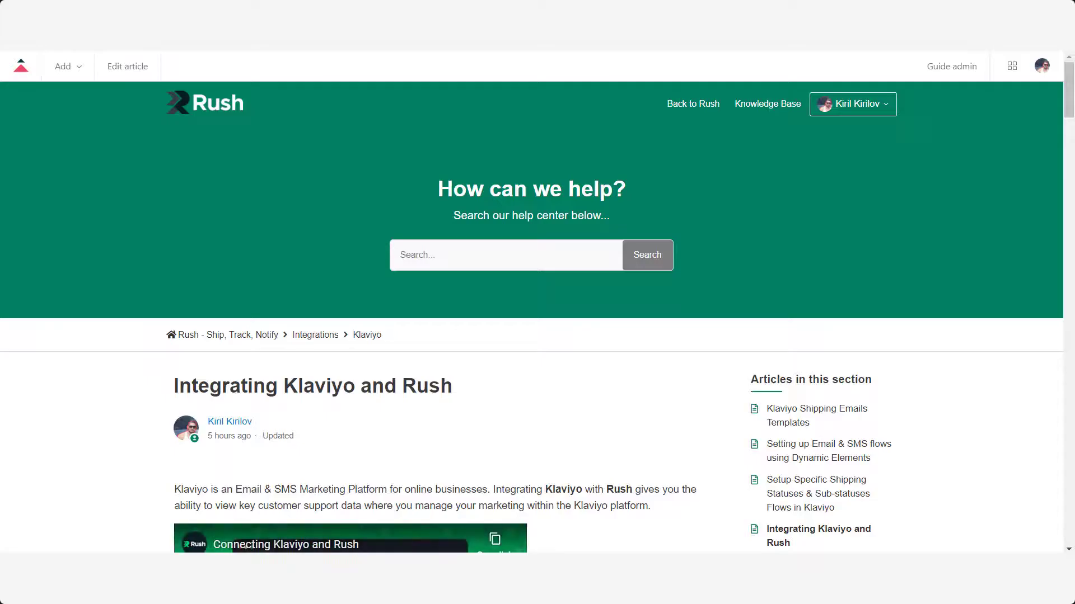
- Scroll the help article's status list and select the out_for_delivery value beside Out For Delivery
scroll(573, 195, "down", 15)
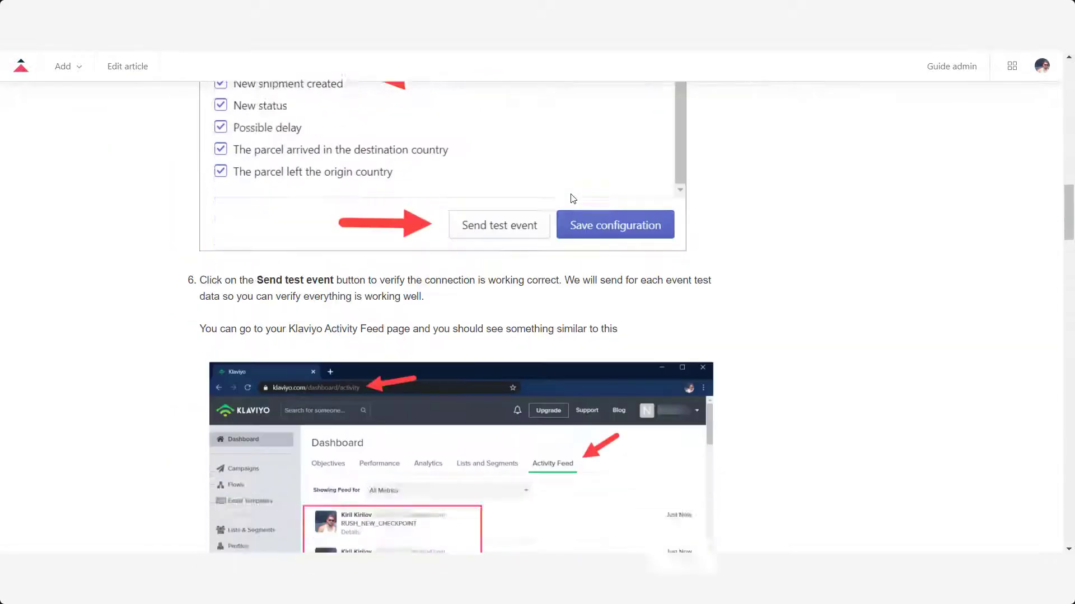
scroll(547, 264, "down", 20)
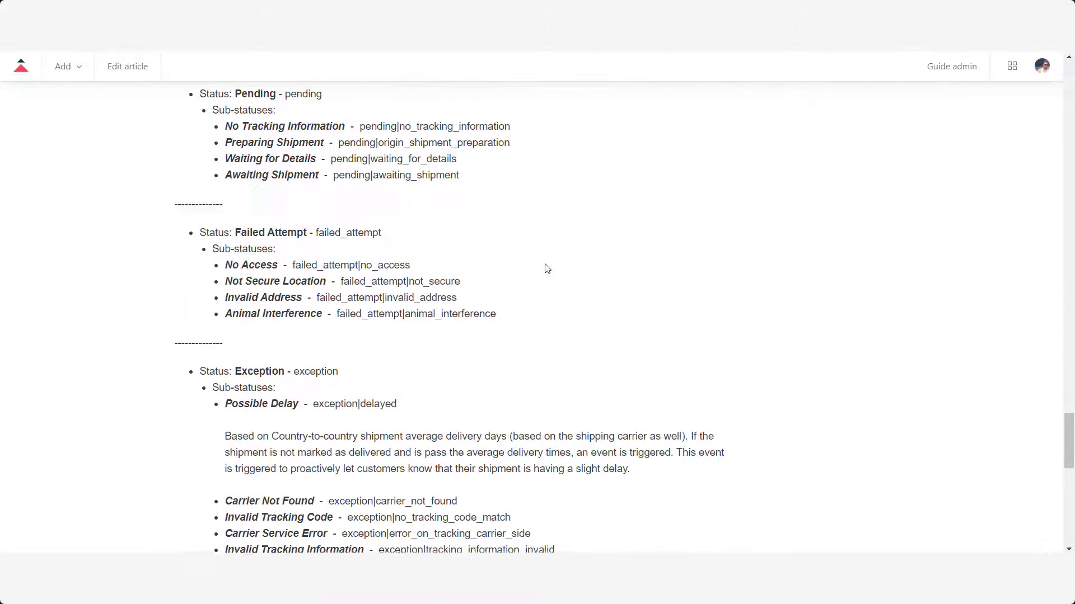
scroll(523, 271, "down", 3)
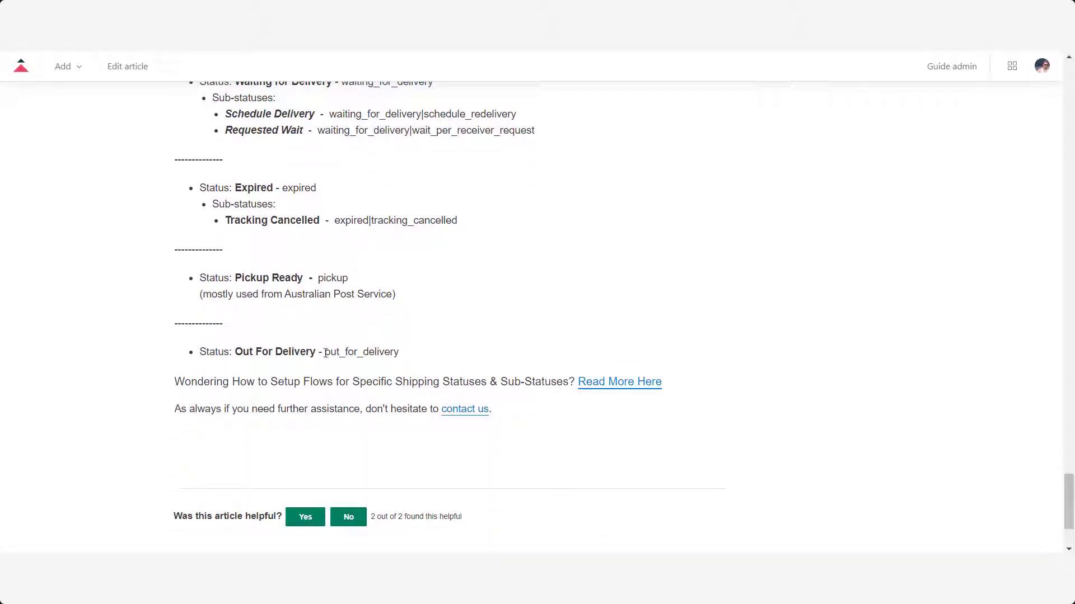
left_click_drag(324, 352, 402, 352)
key("ctrl+c")
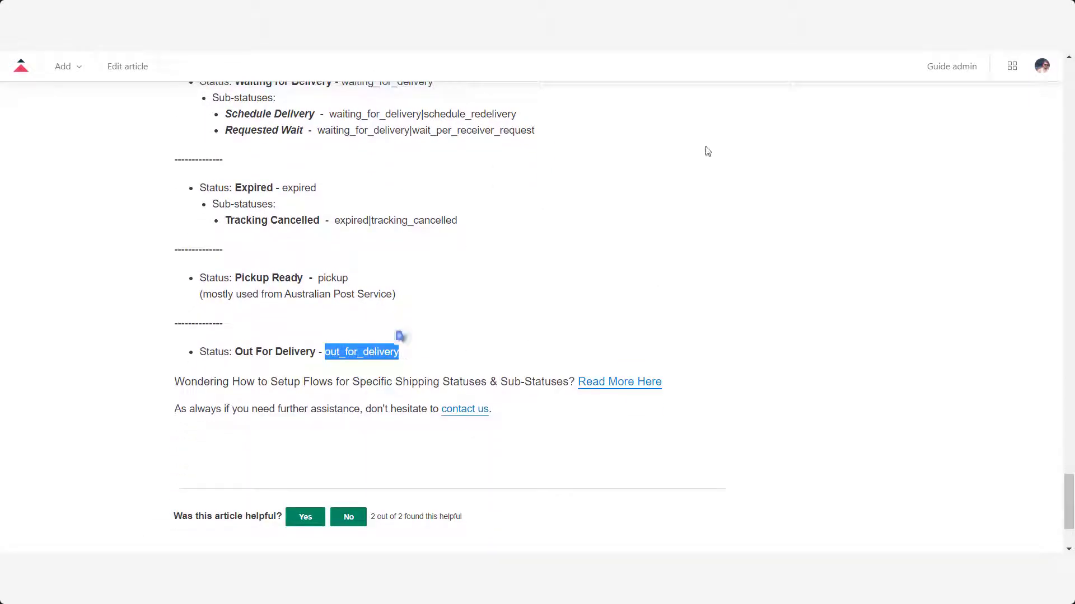
left_click(539, 84)
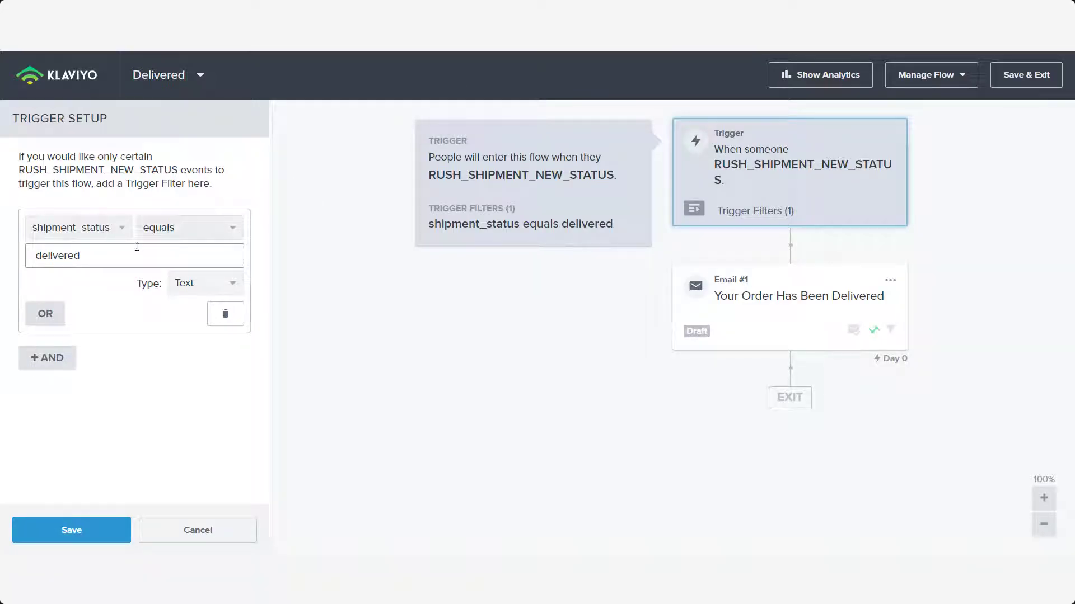
- Replace the trigger filter value delivered with out_for_delivery and save the filter
left_click(136, 247)
double_click(88, 253)
key("BackSpace")
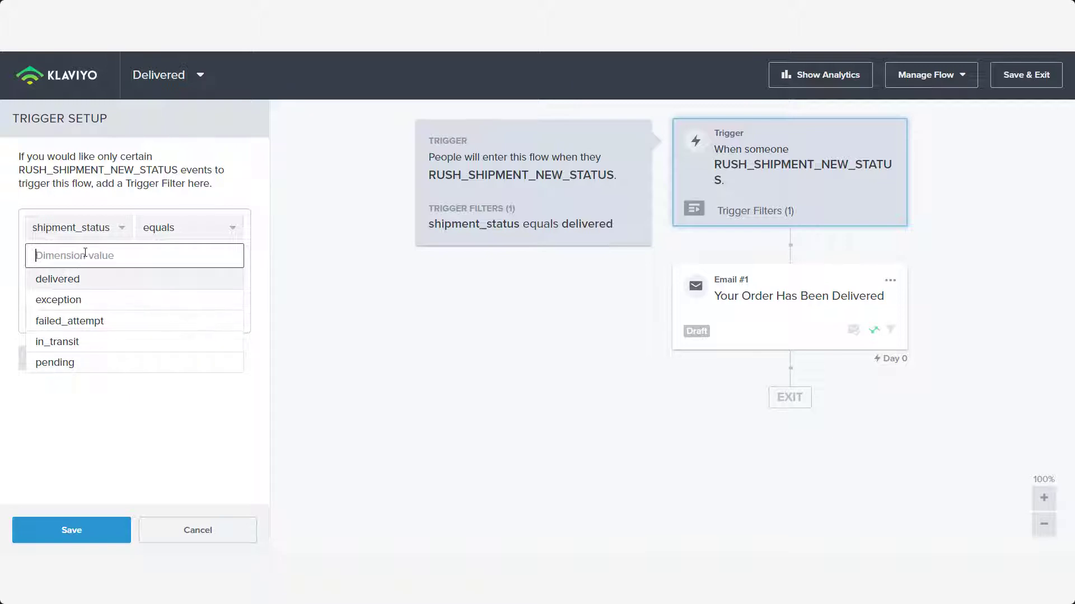
key("ctrl+v")
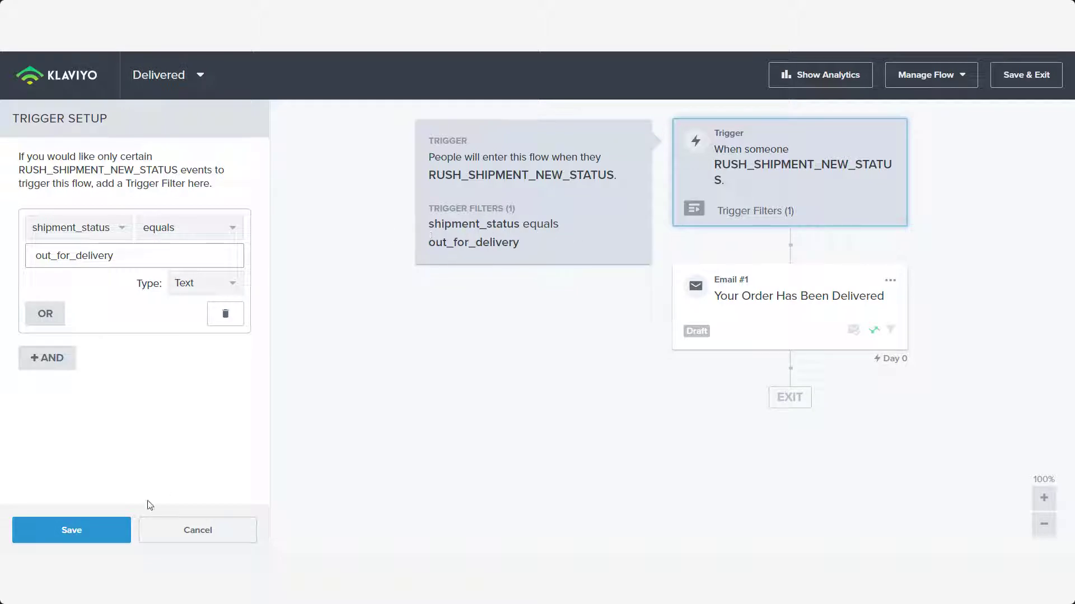
left_click(103, 533)
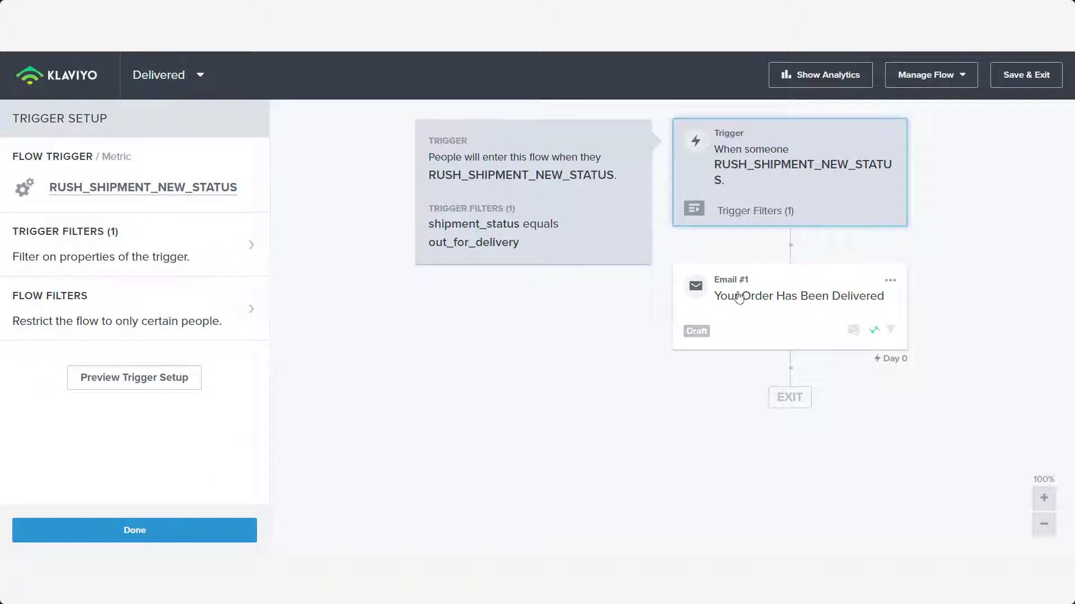
- Edit Email #1's subject, replacing 'Has Been Delivered' with 'Is Out for Delivery'
left_click(789, 296)
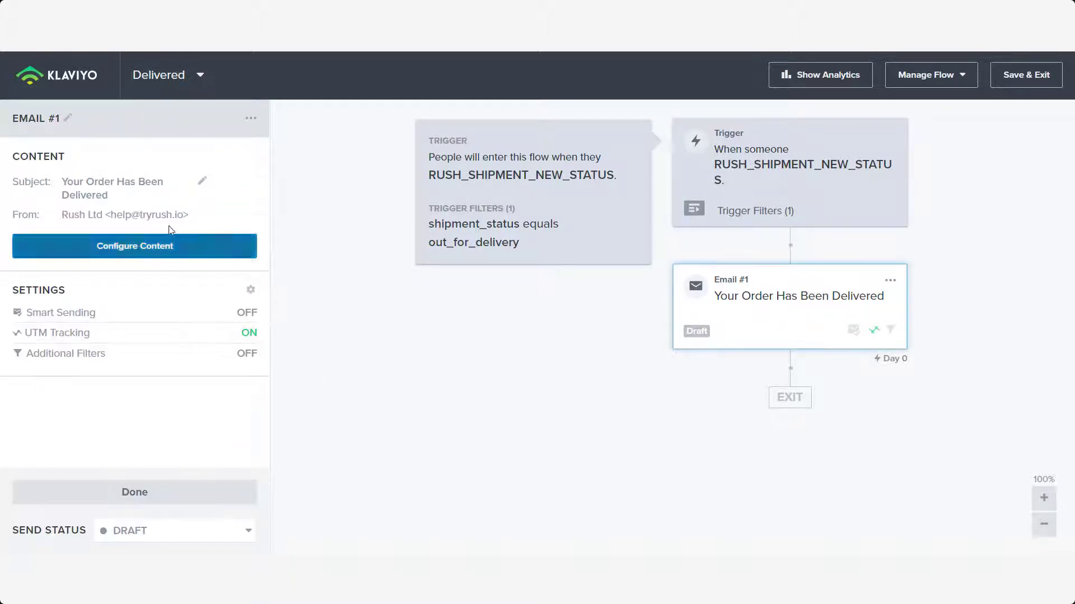
left_click(202, 181)
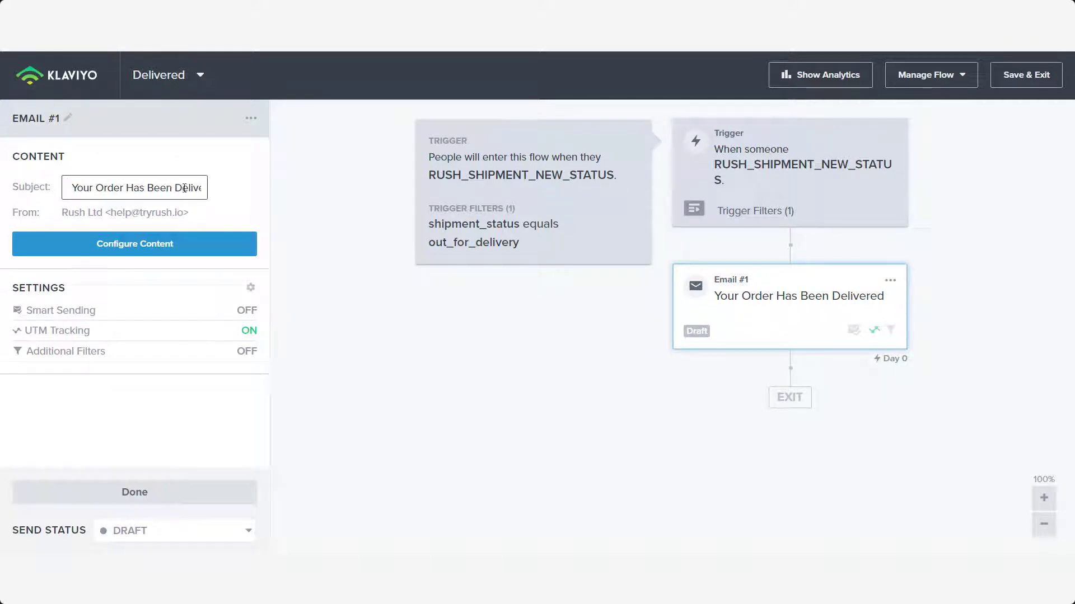
left_click_drag(177, 187, 280, 190)
key("BackSpace")
type("elivey")
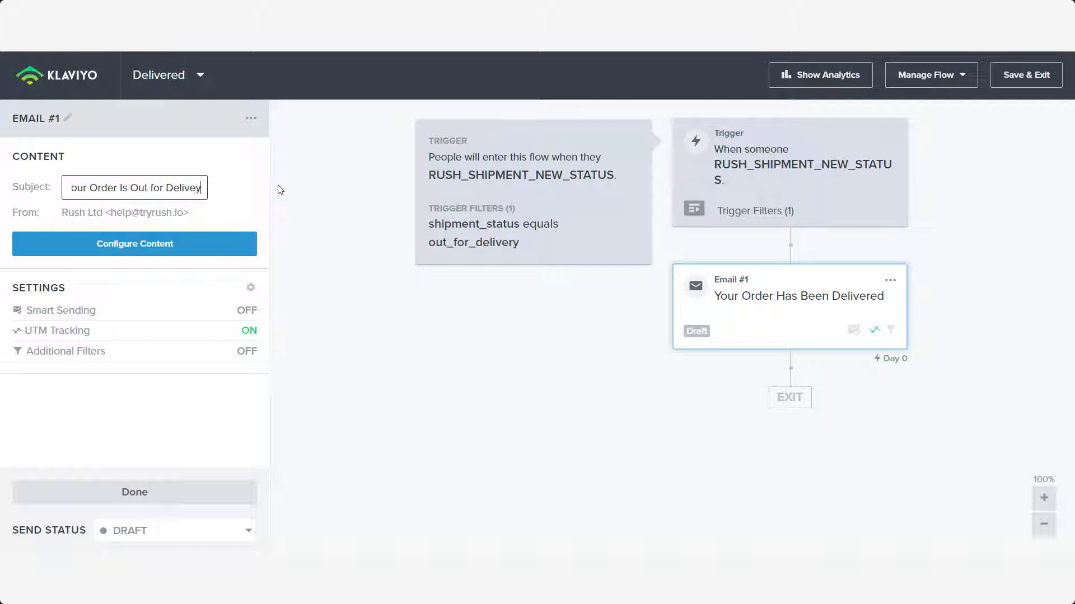
key("BackSpace")
type("ry")
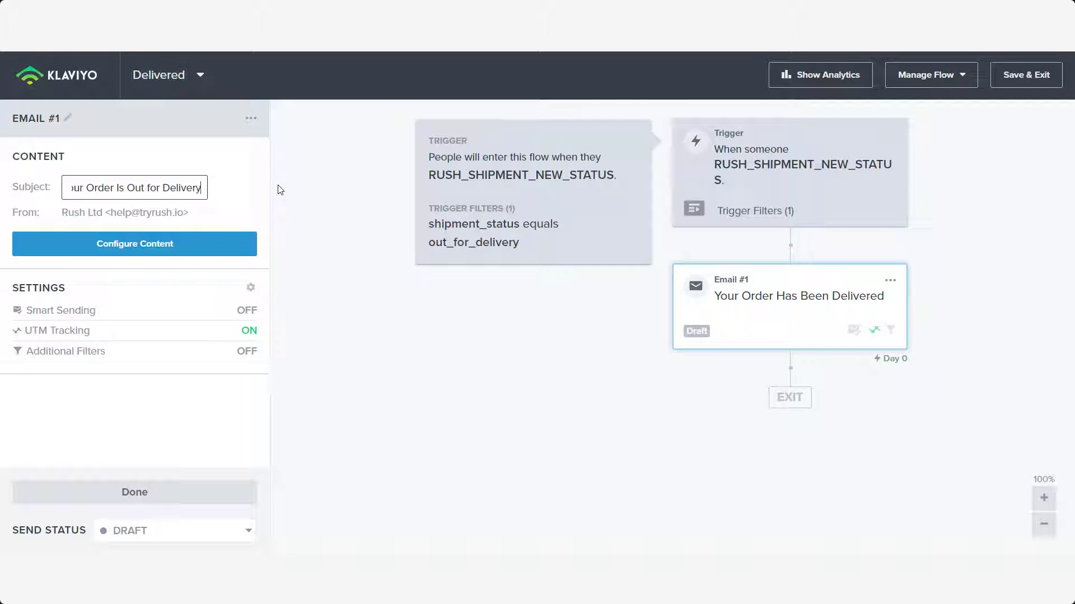
left_click(149, 250)
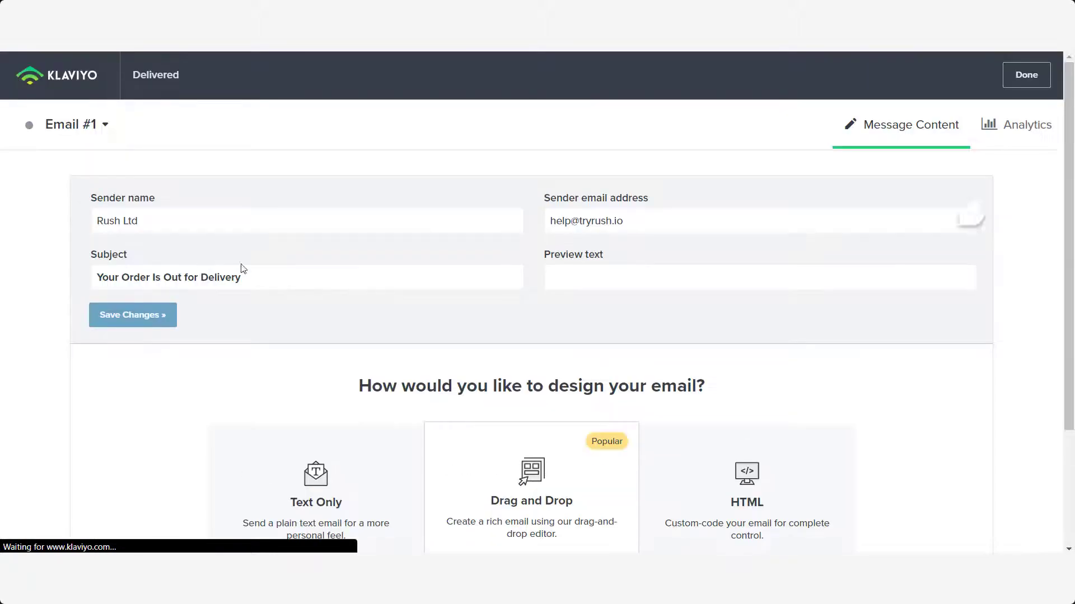
- Choose drag-and-drop design for Email #1 and apply the Basic 1 Column template
scroll(392, 336, "down", 1)
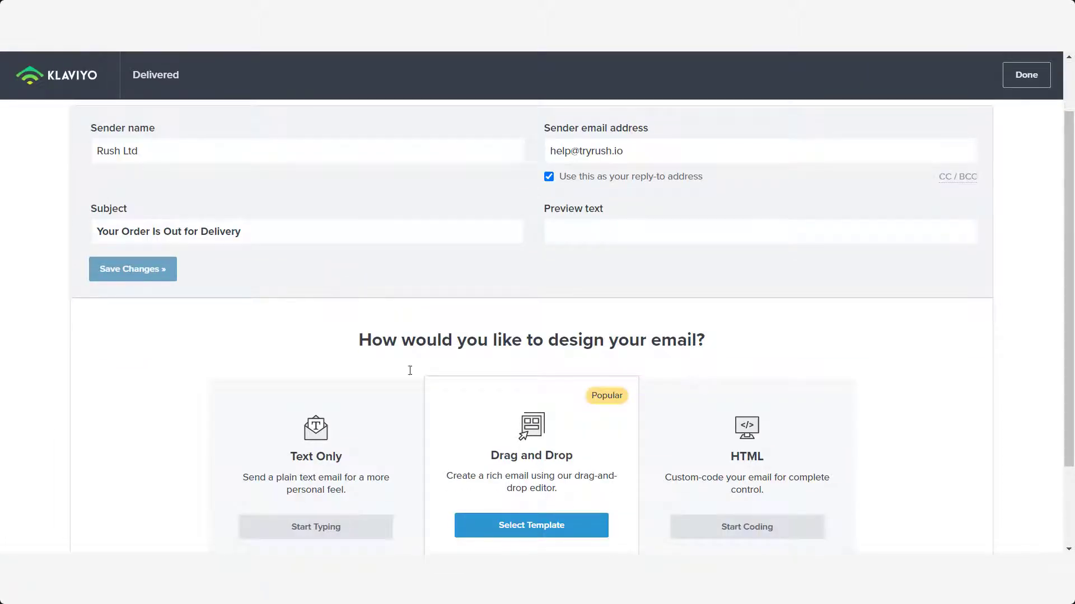
left_click(511, 525)
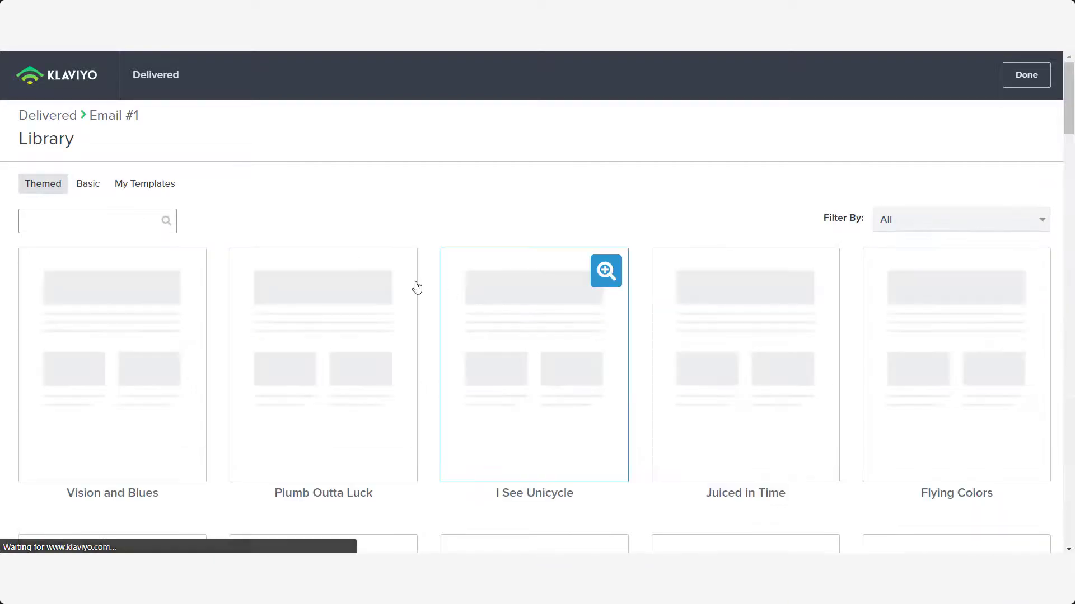
left_click(85, 185)
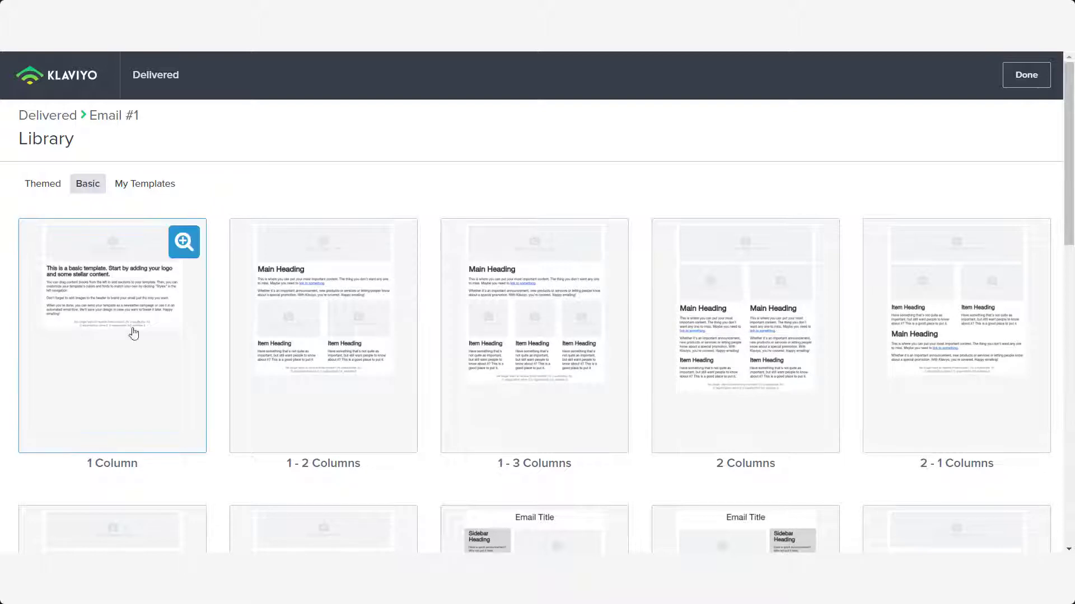
left_click(118, 304)
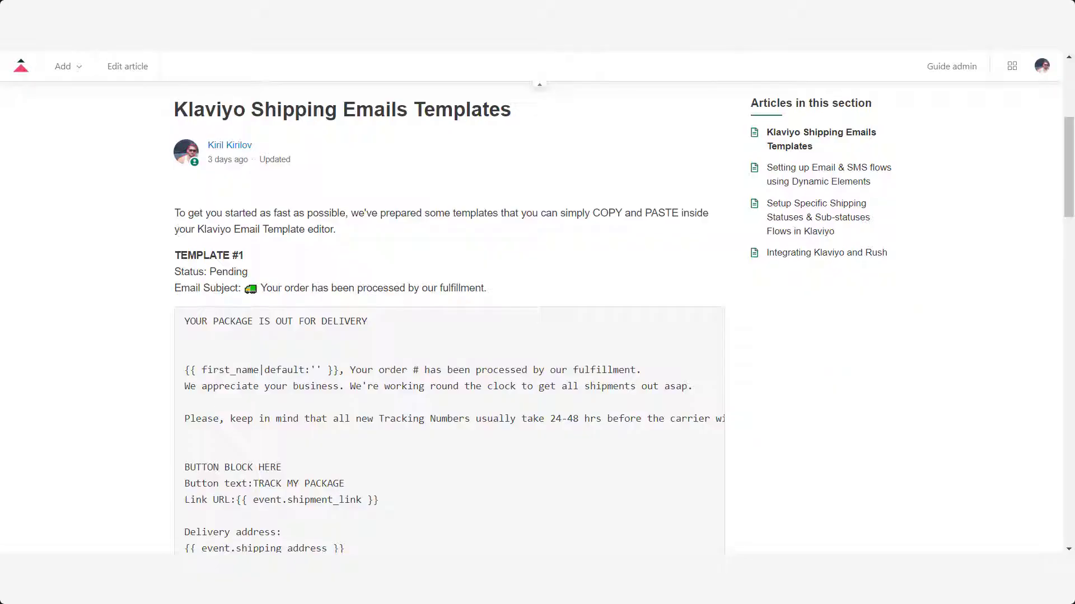
- Go through Integrations and Klaviyo to the Klaviyo Shipping Emails Templates article
scroll(457, 218, "up", 5)
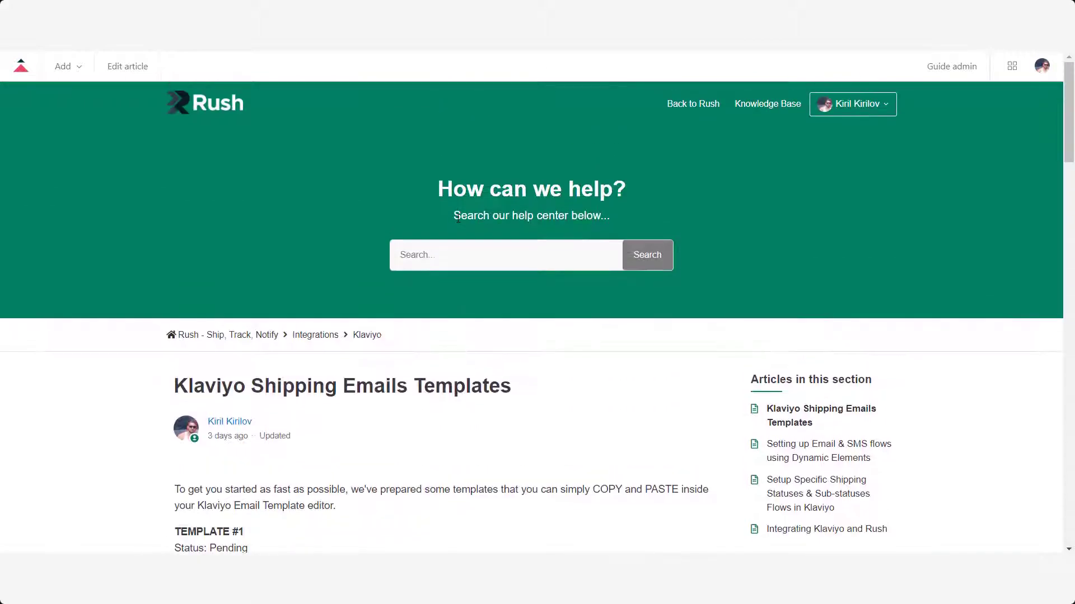
scroll(446, 237, "down", 3)
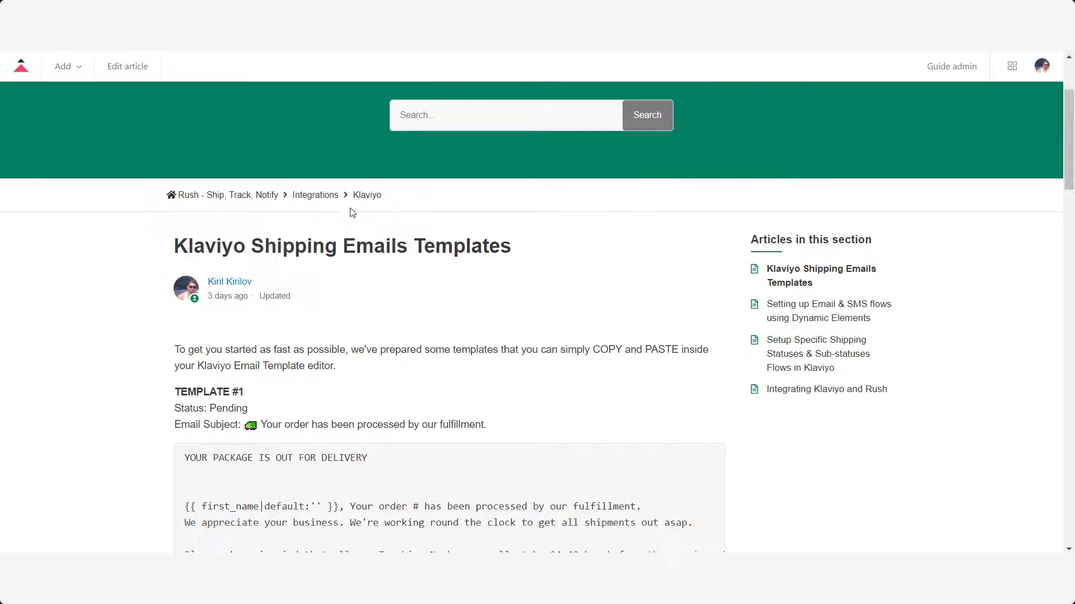
left_click(316, 195)
scroll(373, 340, "down", 3)
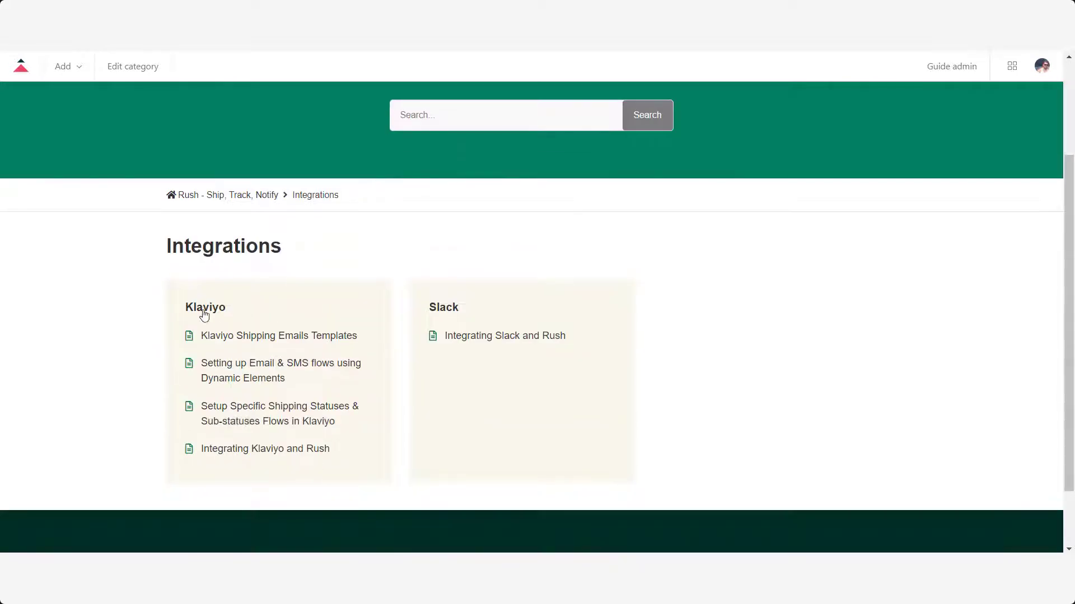
left_click(204, 308)
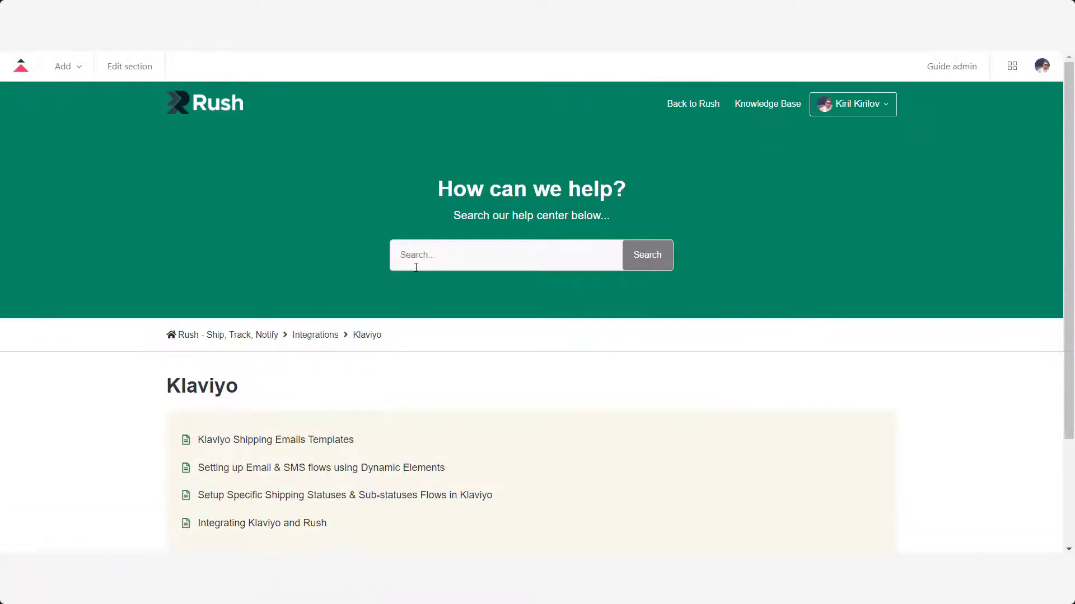
scroll(418, 266, "down", 3)
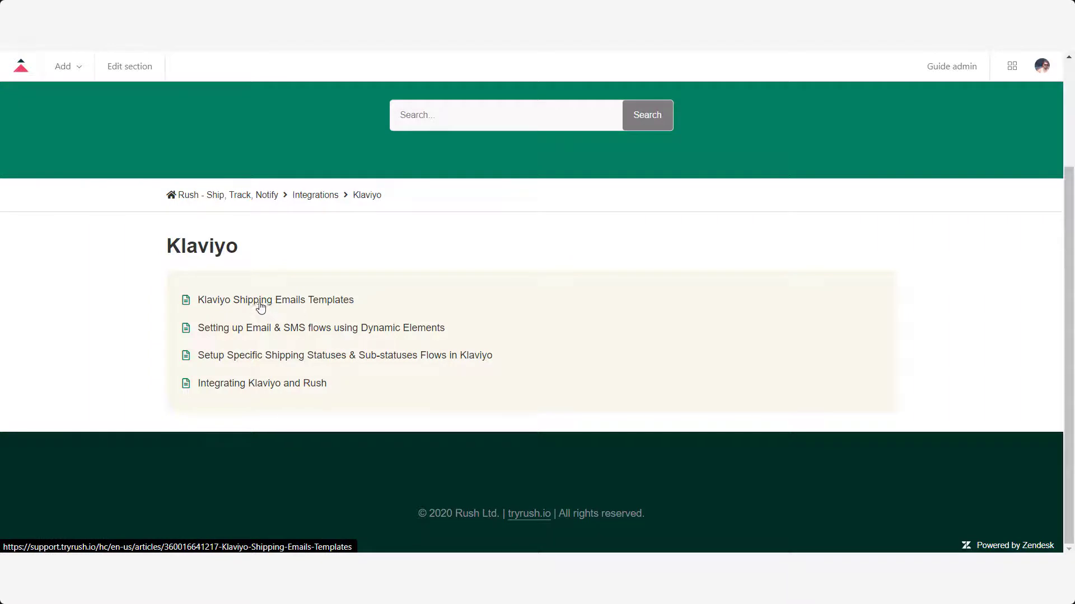
left_click(294, 302)
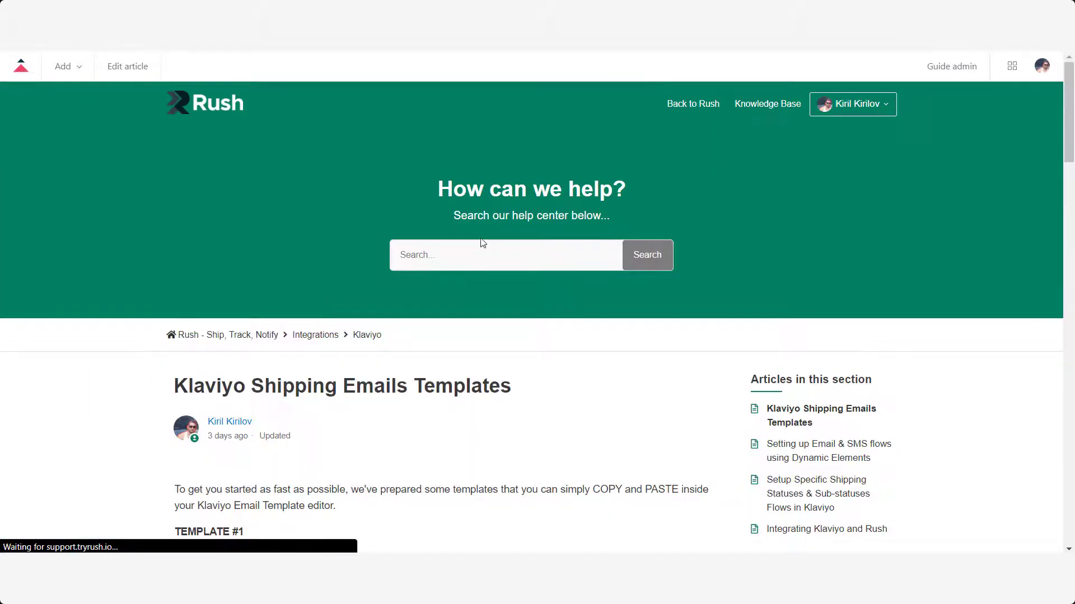
- Scroll to Template #3 and select its whole out-for-delivery email text
scroll(407, 290, "down", 3)
left_click_drag(396, 247, 407, 249)
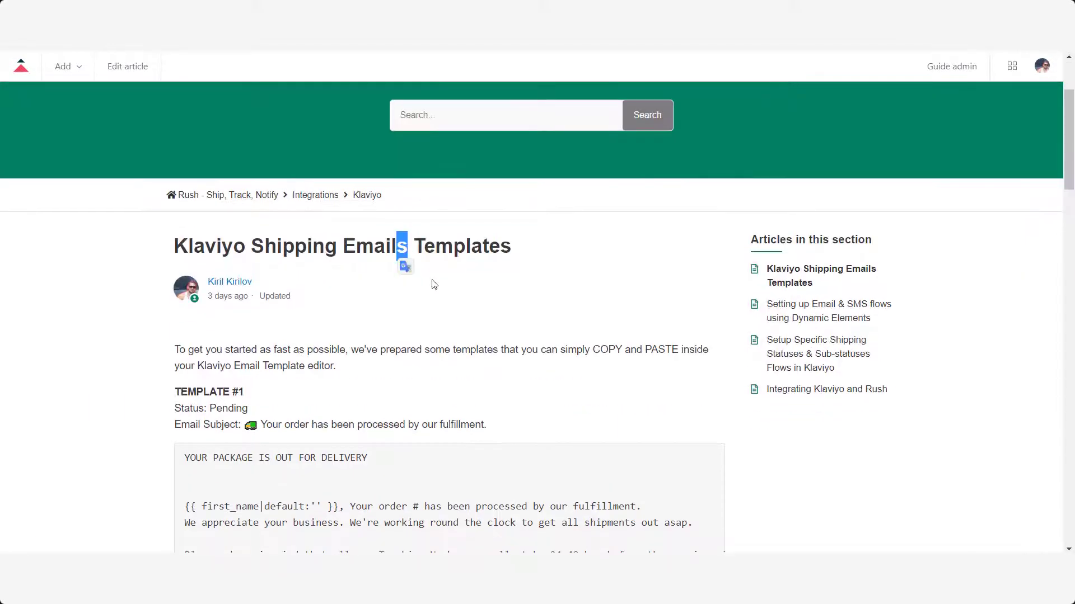
left_click(434, 284)
scroll(125, 313, "down", 1)
scroll(104, 316, "down", 2)
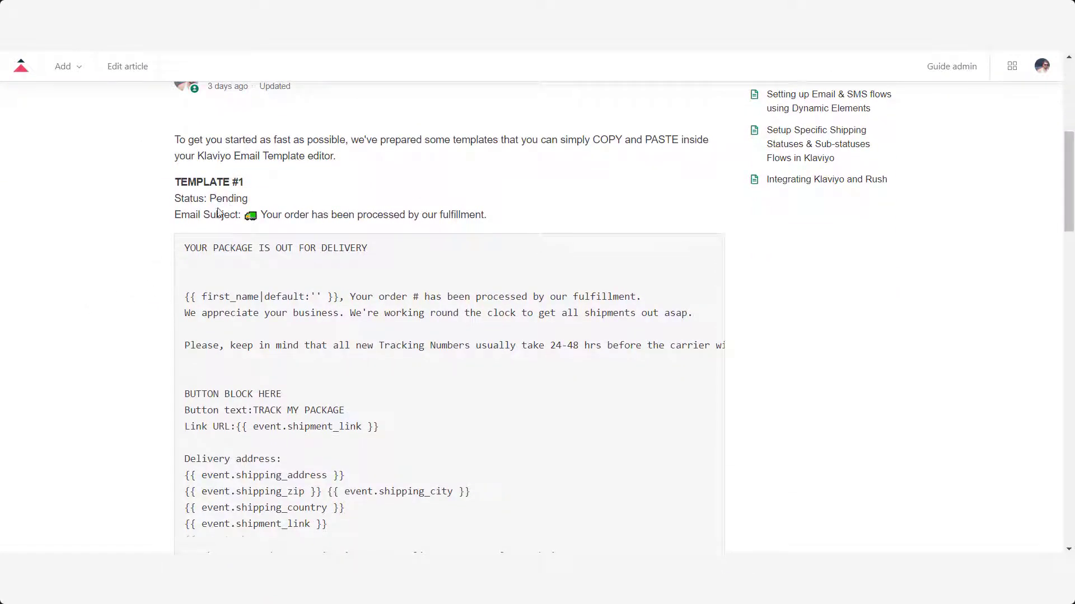
scroll(218, 212, "down", 15)
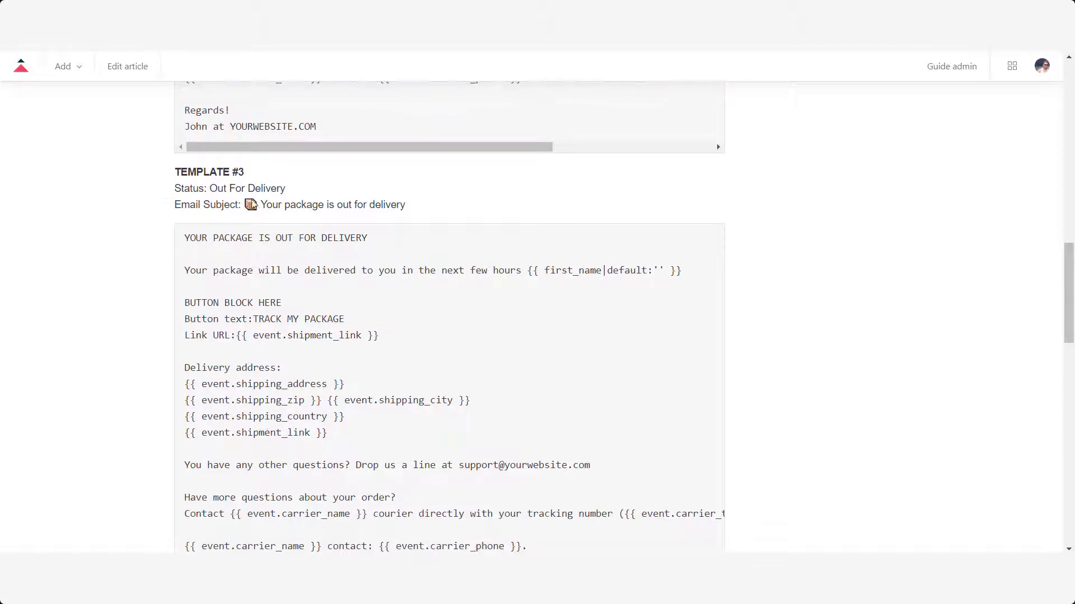
left_click_drag(247, 205, 457, 207)
left_click(603, 193)
scroll(211, 212, "down", 1)
left_click_drag(187, 166, 309, 219)
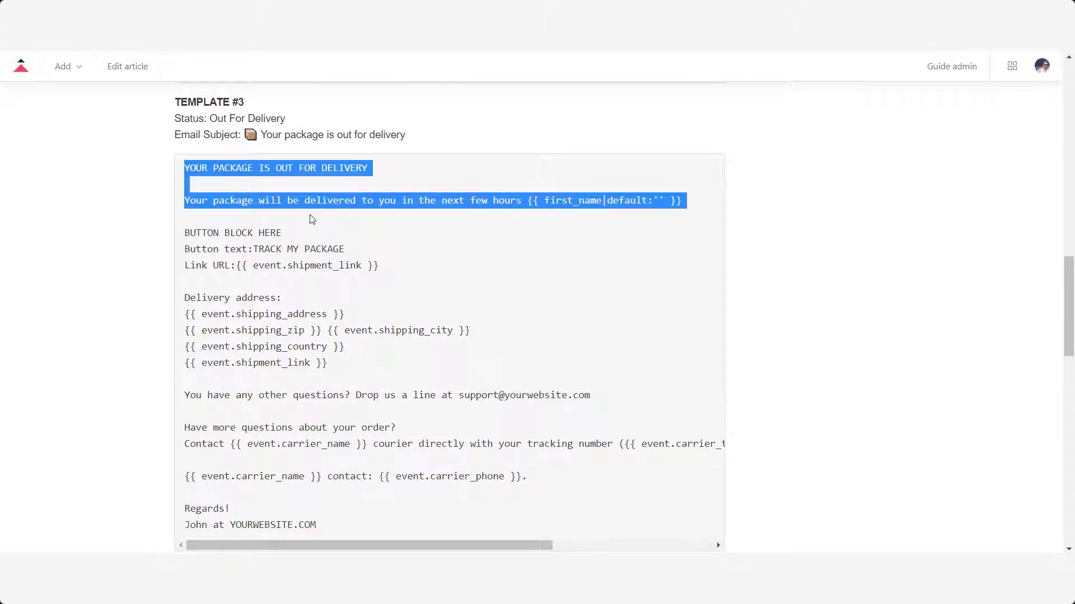
left_click(204, 190)
scroll(244, 218, "down", 1)
scroll(242, 210, "up", 1)
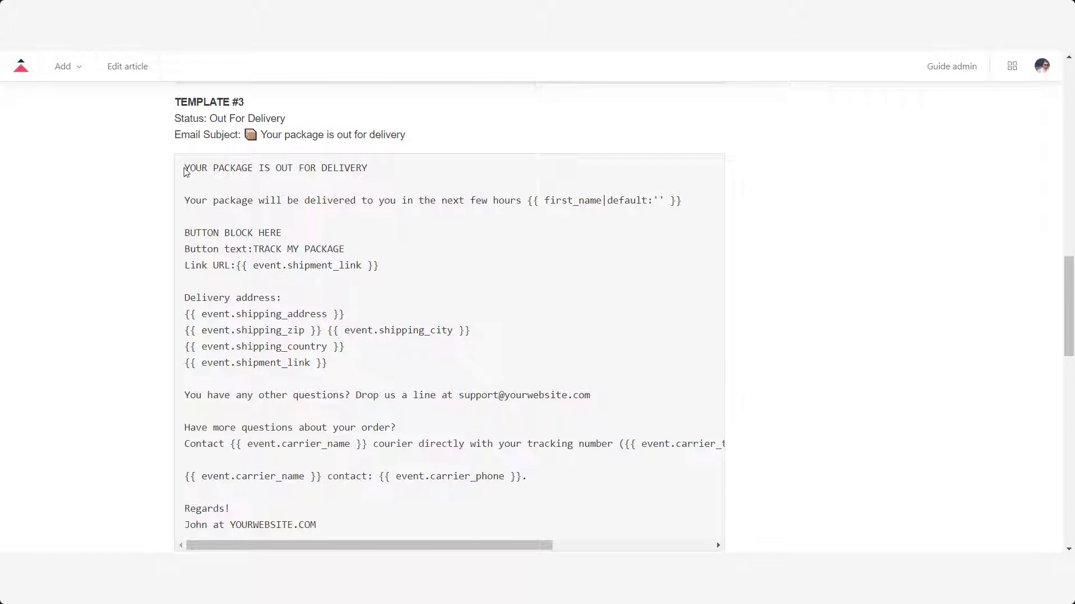
left_click_drag(184, 167, 347, 388)
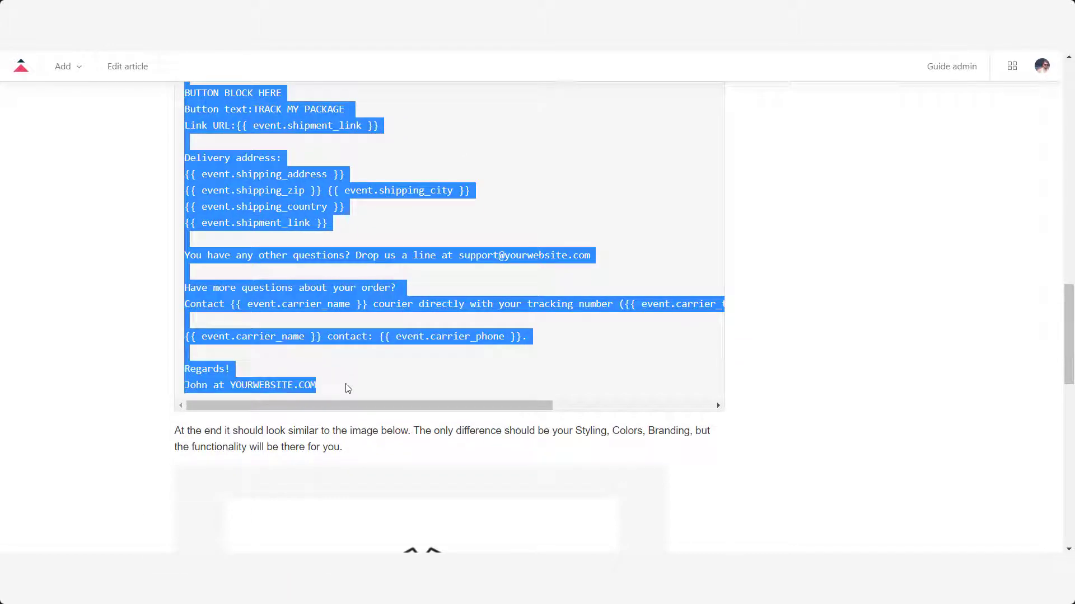
- Paste the out-for-delivery template text into a new Notepad++ tab
key("alt+Tab")
key("ctrl+n")
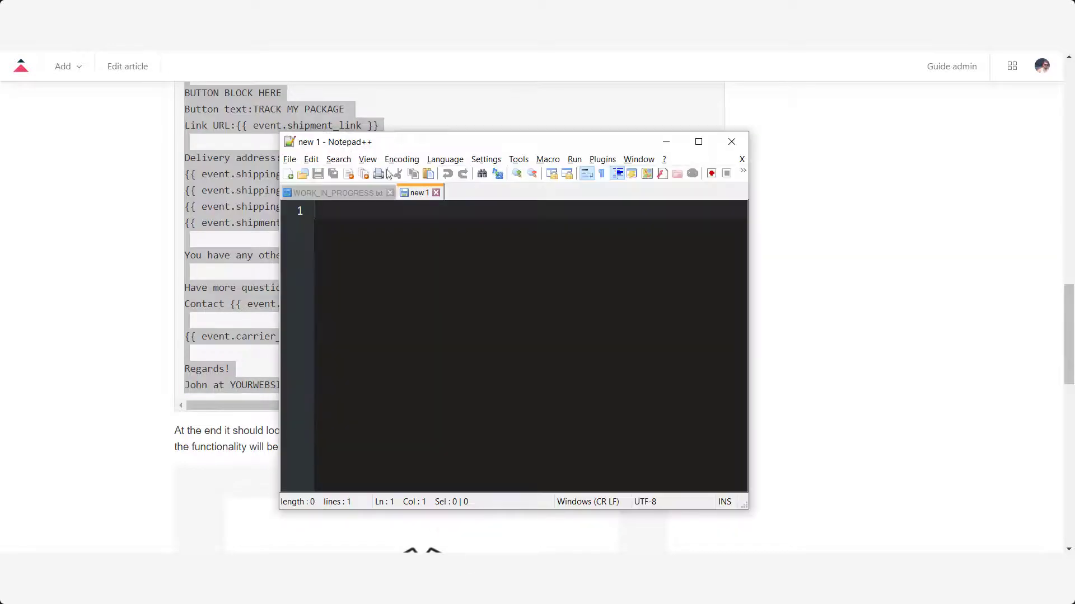
left_click_drag(284, 141, 561, 95)
key("ctrl+v")
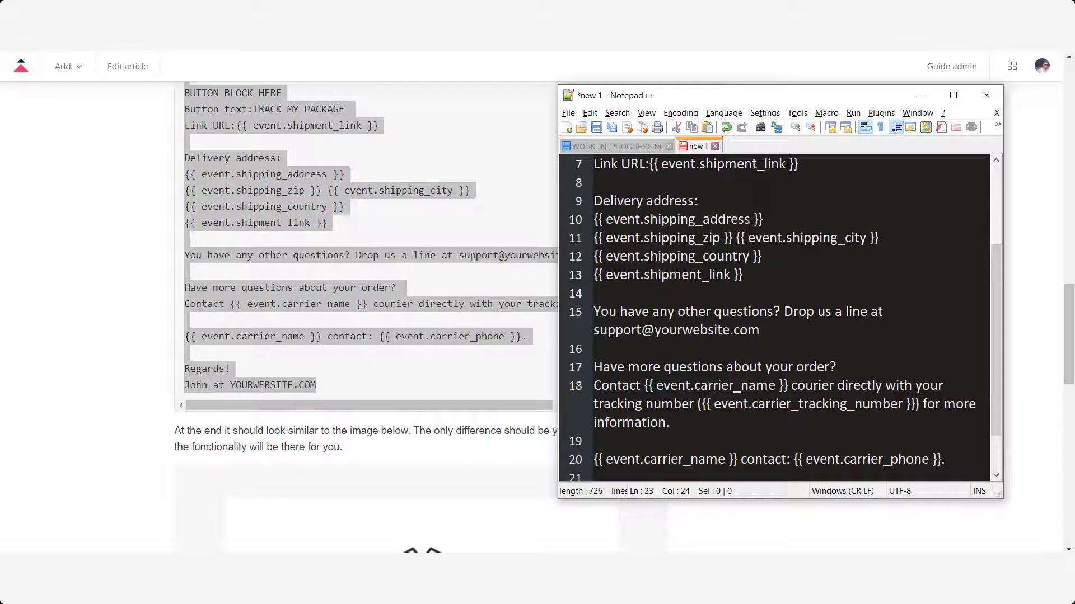
scroll(715, 275, "down", 2, "ctrl")
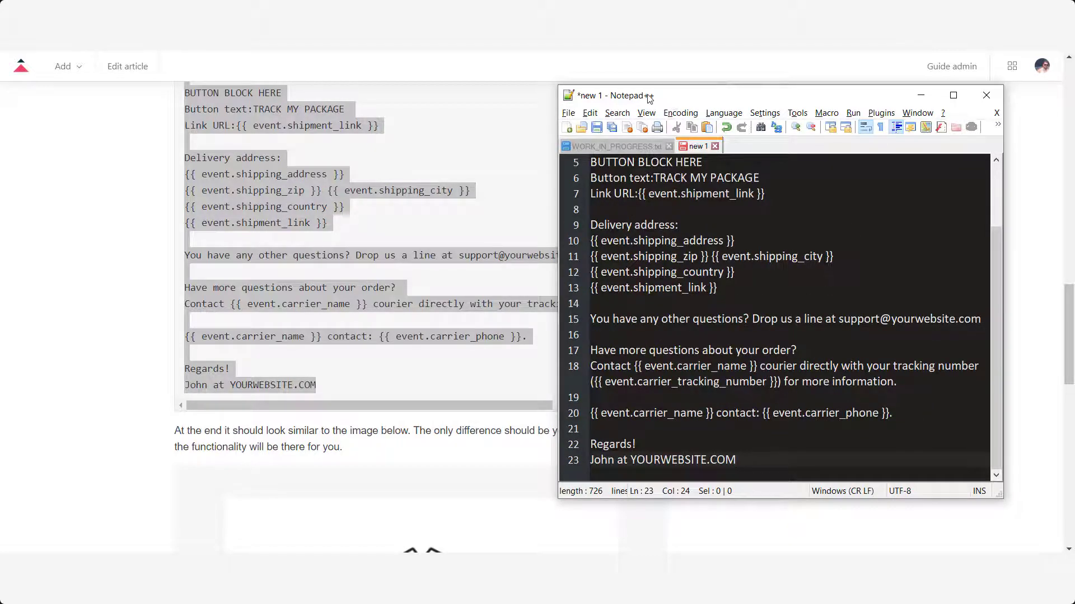
- Dock Notepad++ on the right half beside the browser, widening the browser side
left_click_drag(633, 97, 994, 165)
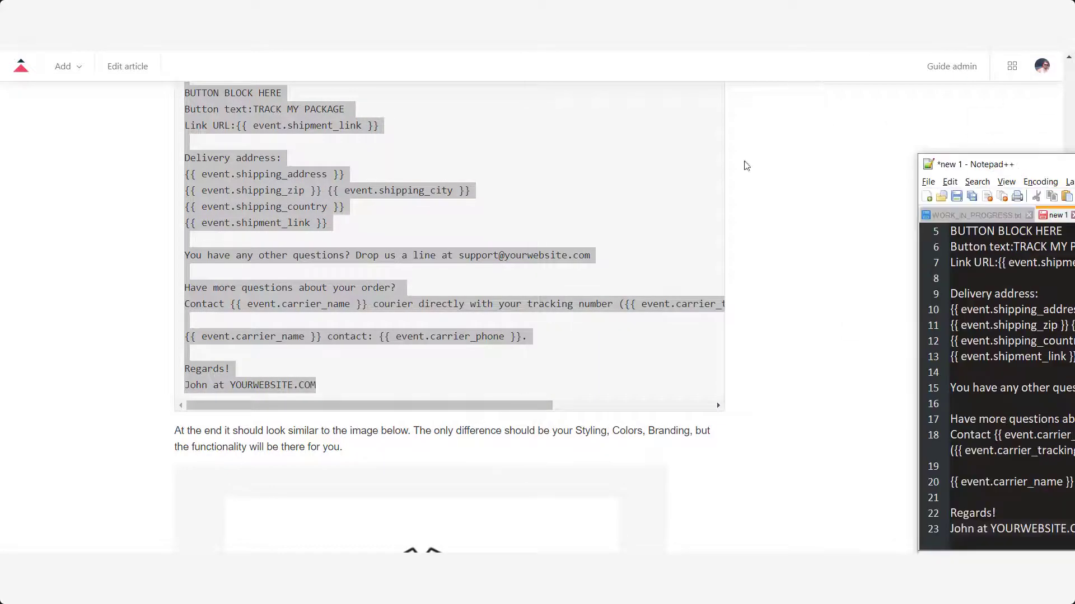
key("super+Right")
left_click(455, 165)
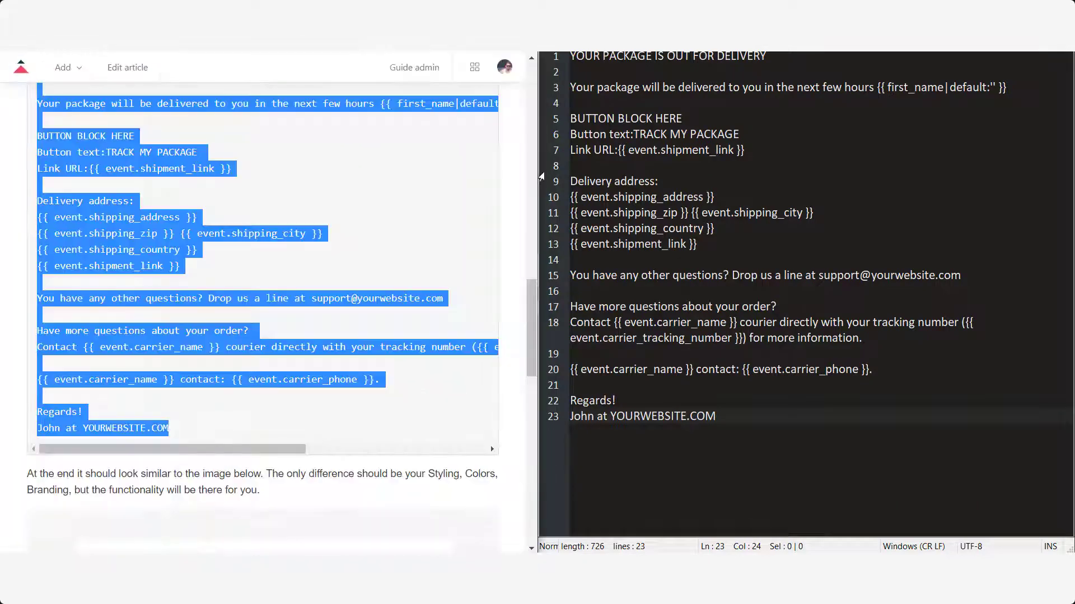
left_click(534, 168)
left_click_drag(1058, 0, 1058, 76)
left_click_drag(934, 86, 1071, 146)
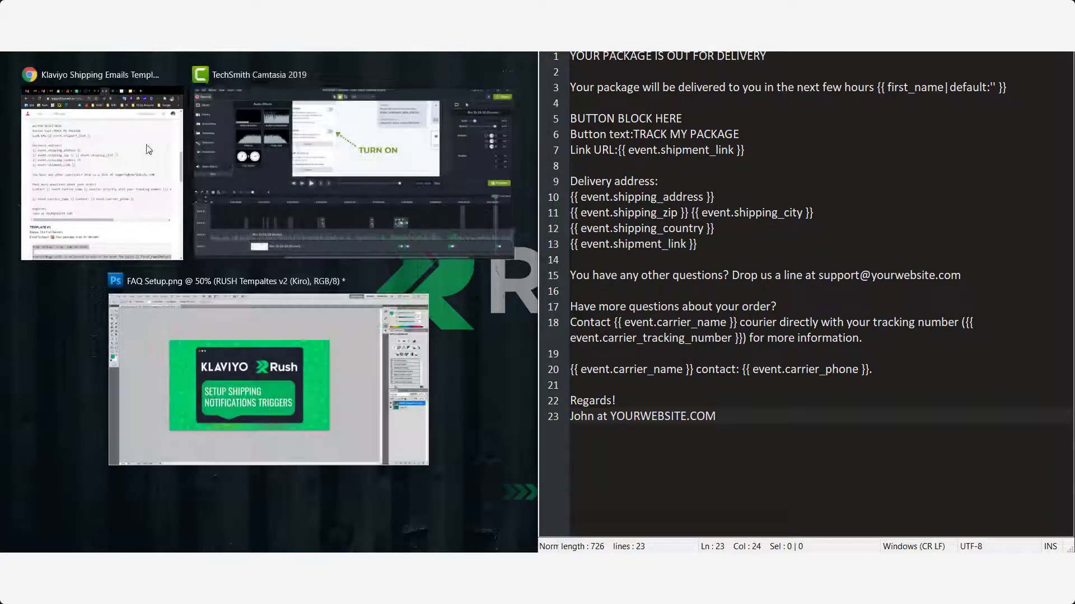
left_click(516, 160)
left_click_drag(538, 151, 801, 148)
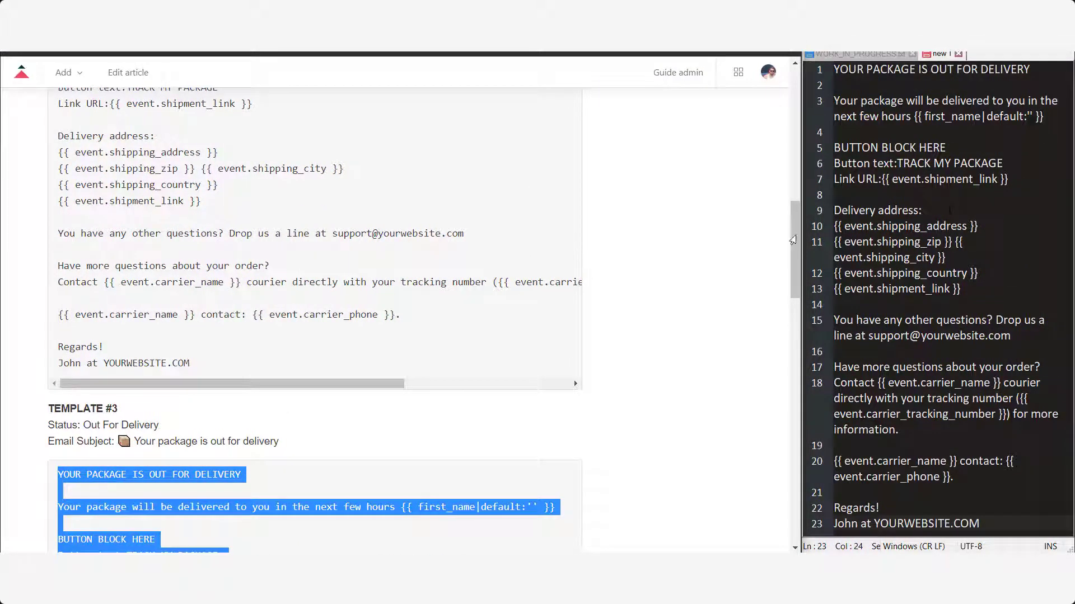
- Zoom the Email #1 editor to about 90% and delete the image placeholder block
left_click(325, 54)
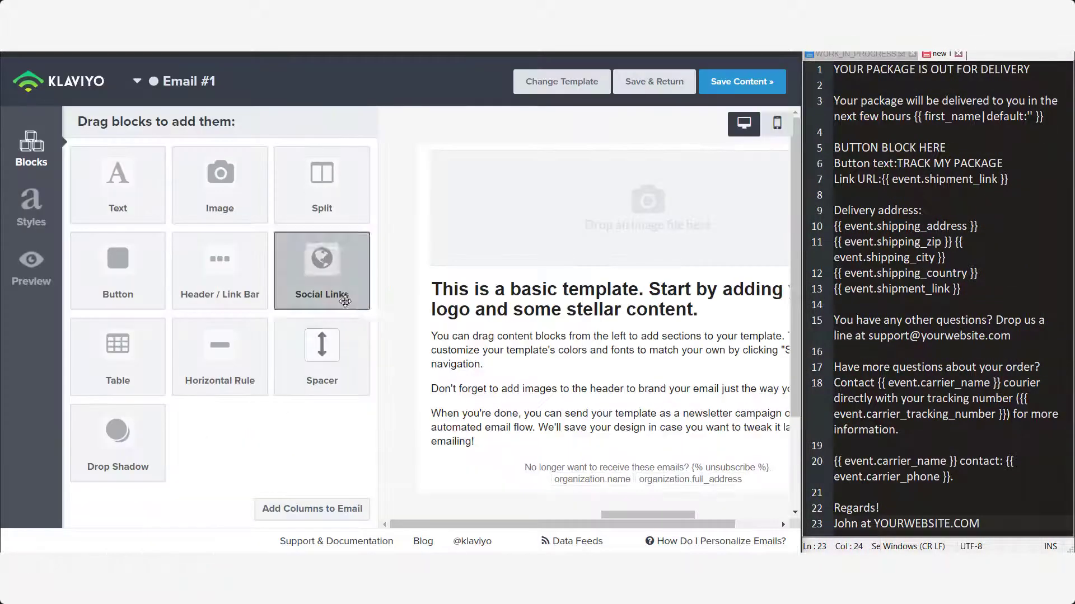
key("ctrl+minus")
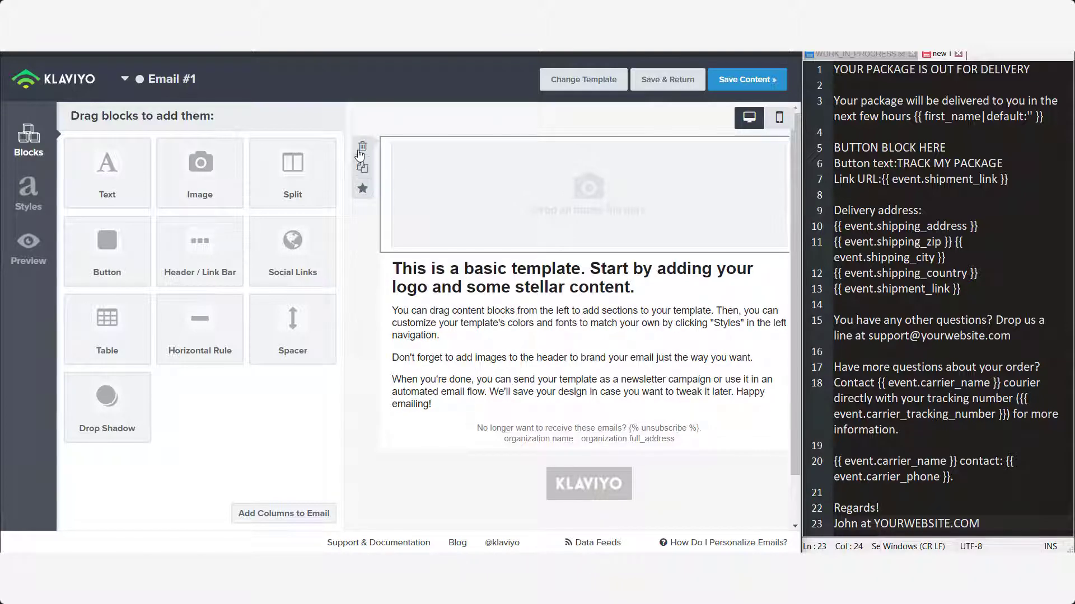
left_click(363, 149)
left_click(533, 210)
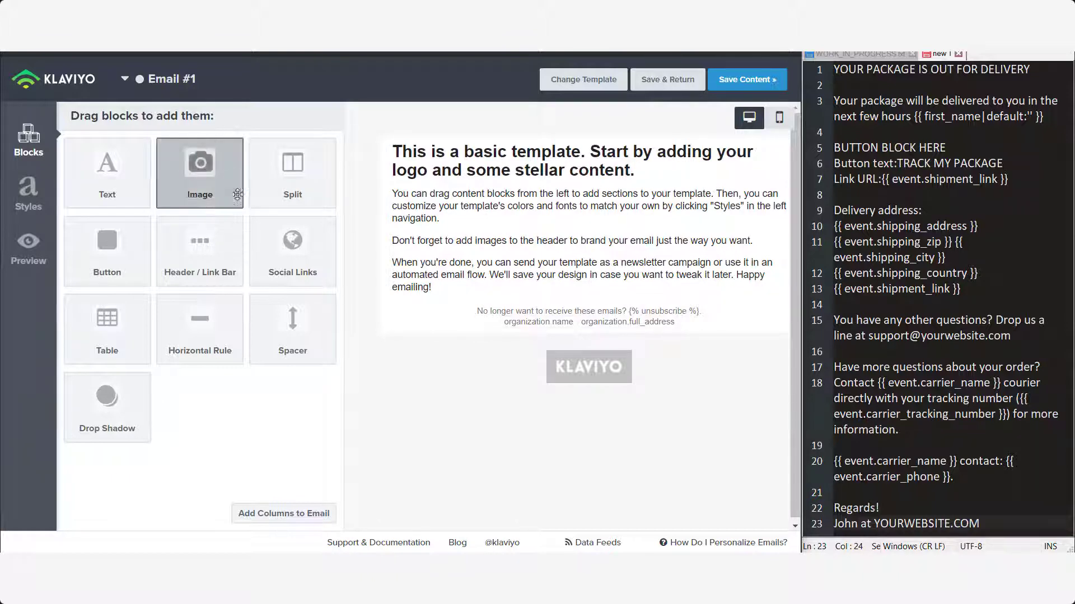
- Add a Button block below the text with a blue #0056FF background
left_click_drag(109, 254, 667, 286)
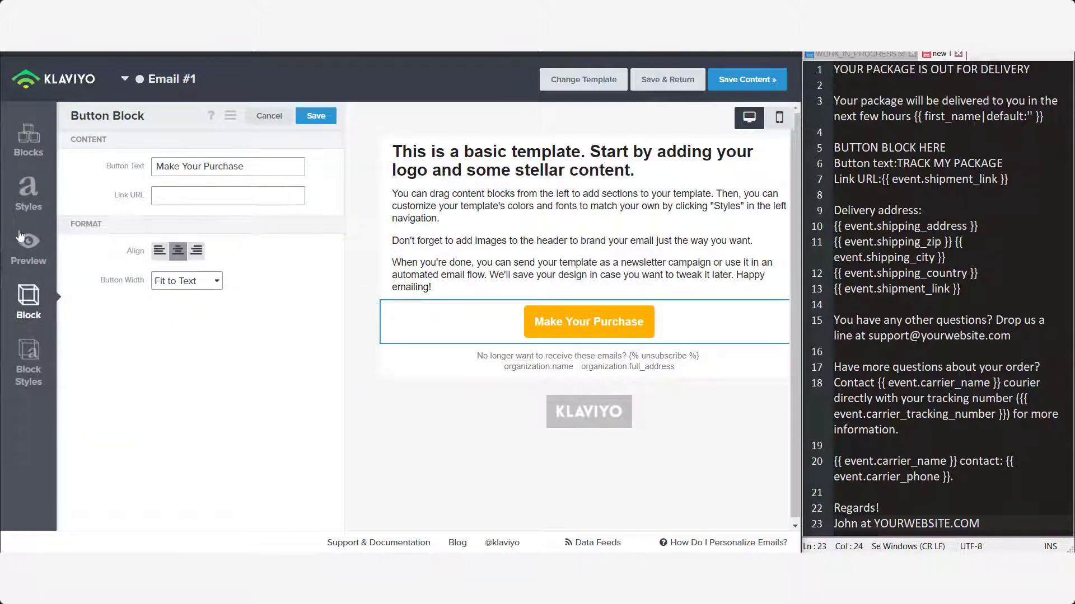
left_click(28, 363)
left_click(163, 169)
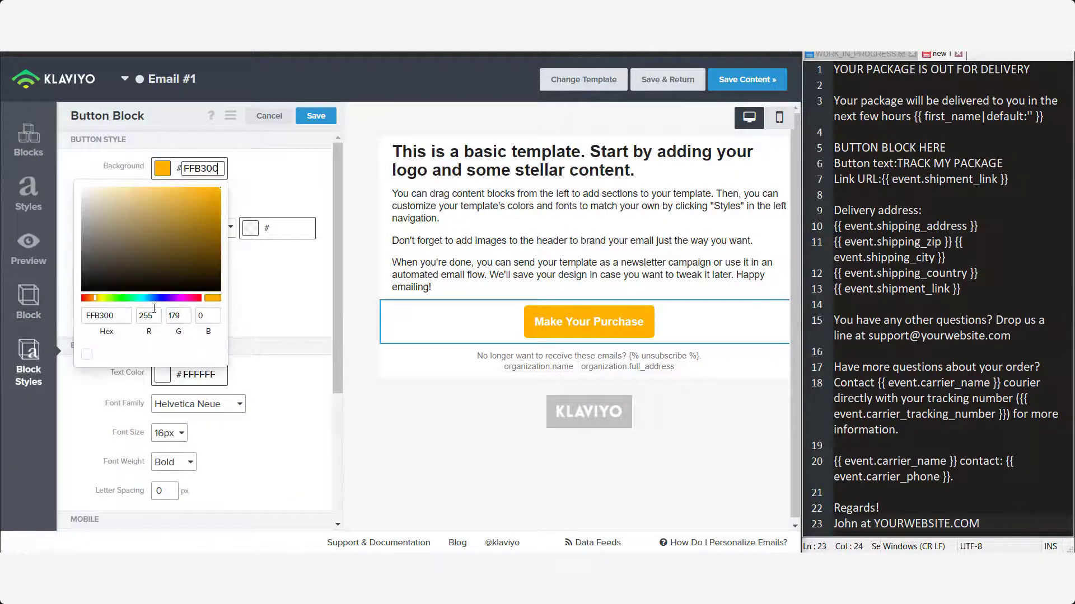
left_click(155, 299)
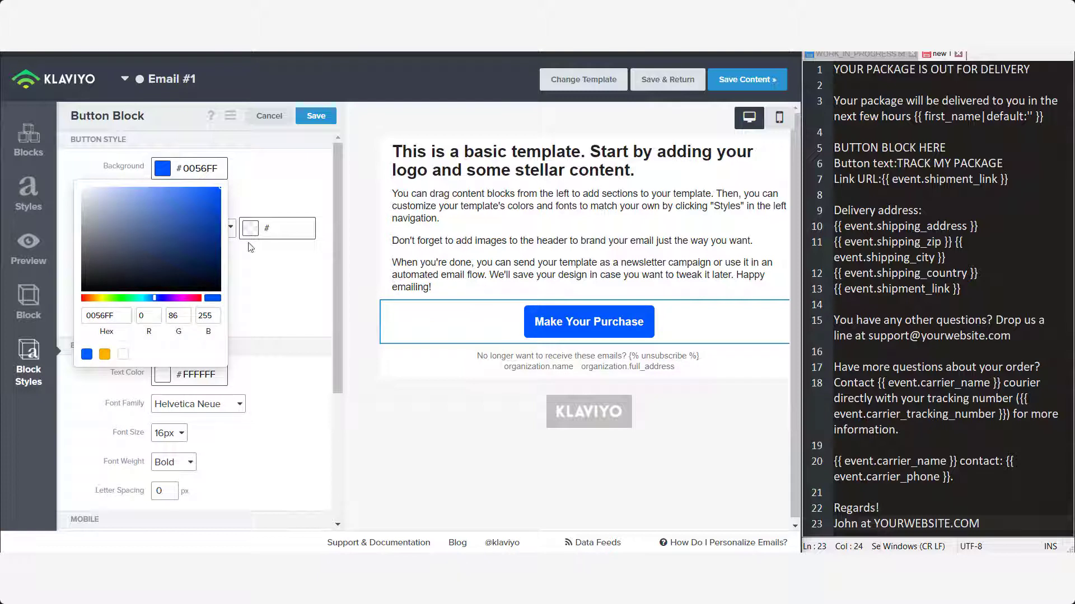
left_click(255, 183)
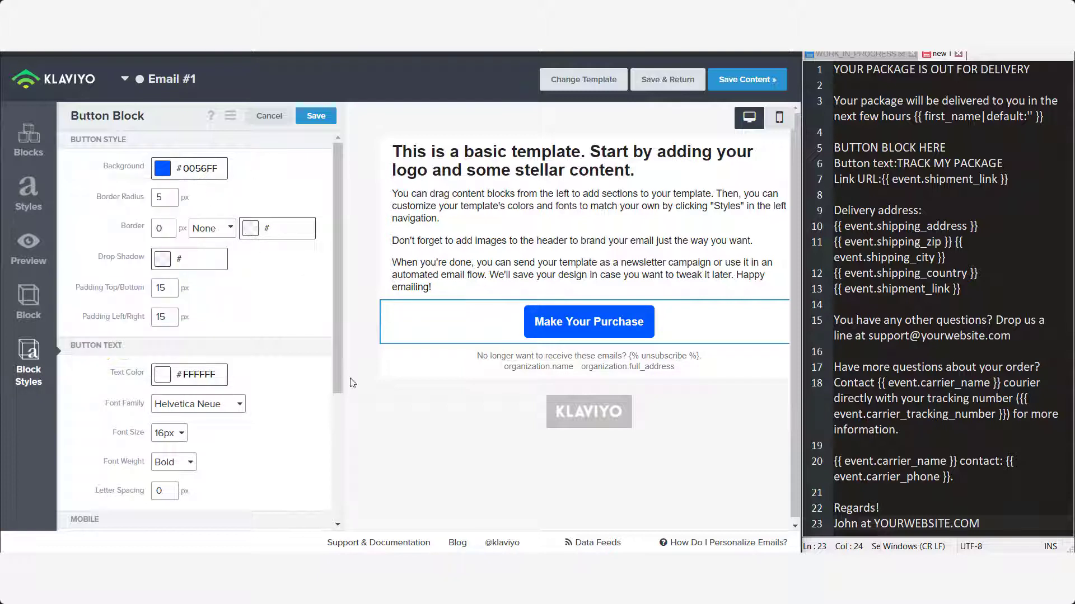
left_click(28, 299)
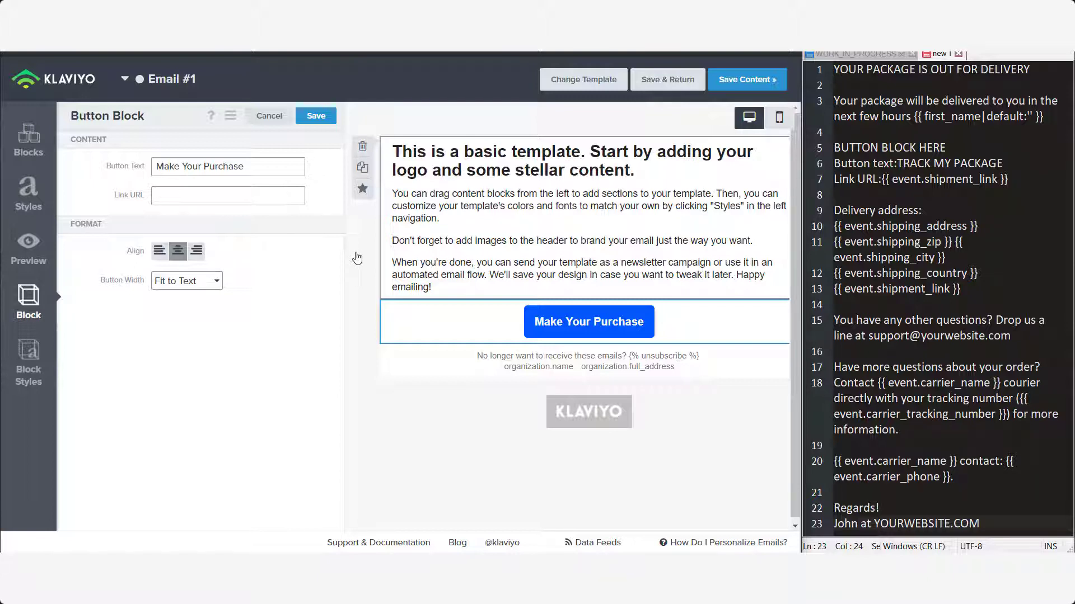
left_click_drag(1008, 179, 882, 179)
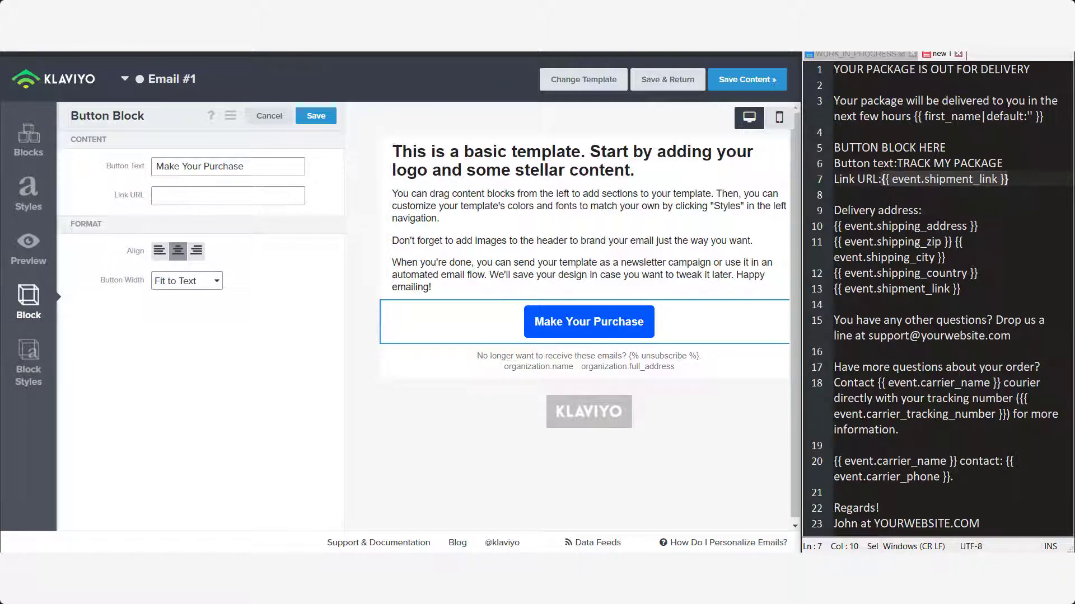
left_click(1024, 193)
left_click_drag(1009, 179, 881, 180)
left_click(1020, 194)
left_click_drag(1010, 180, 881, 179)
left_click(1008, 180)
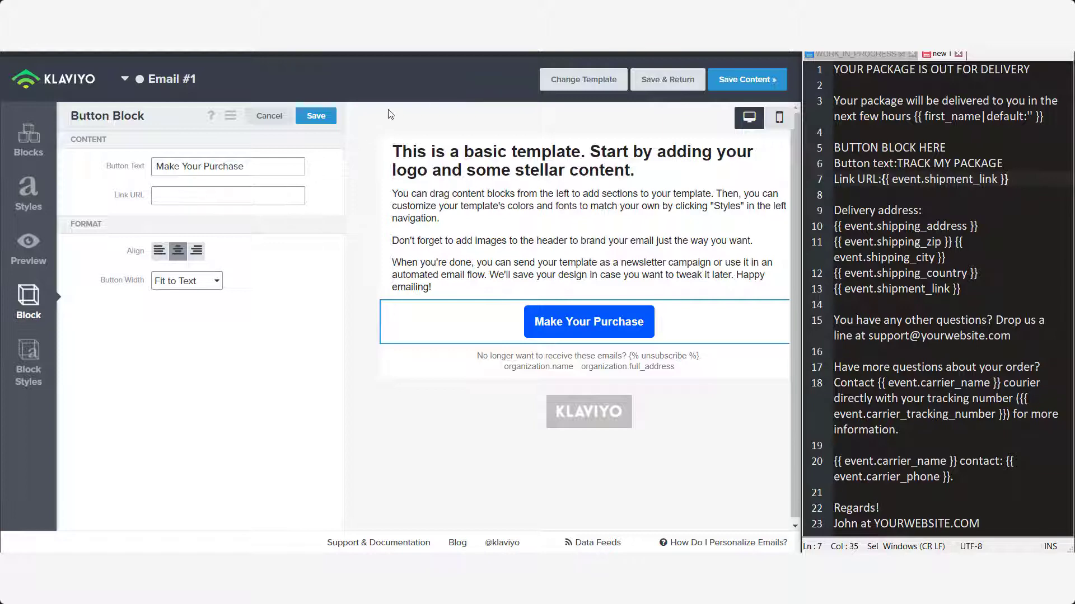
left_click_drag(1008, 179, 992, 180)
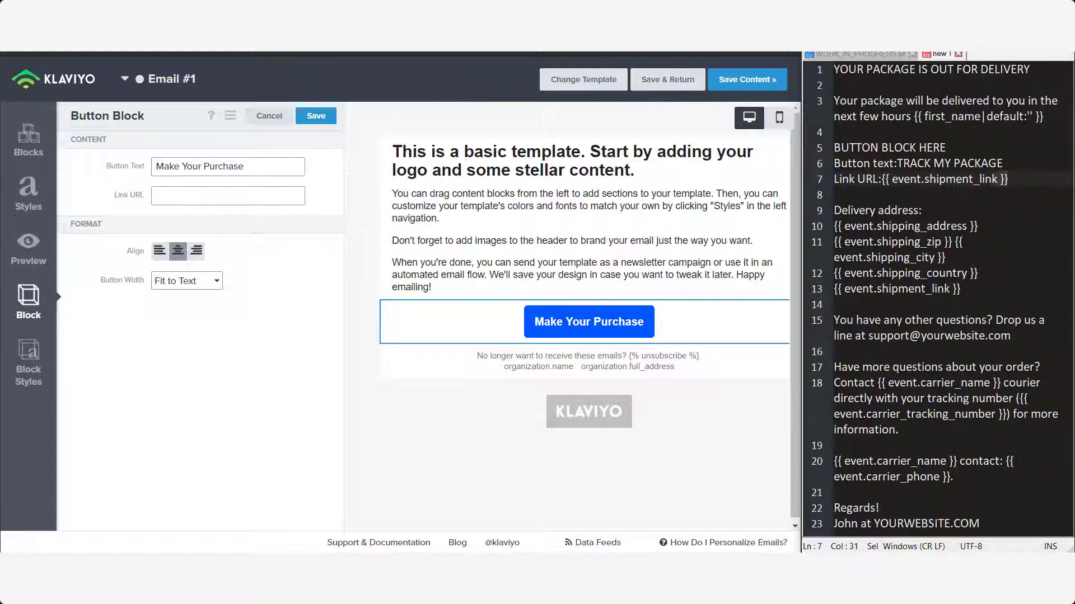
left_click(28, 248)
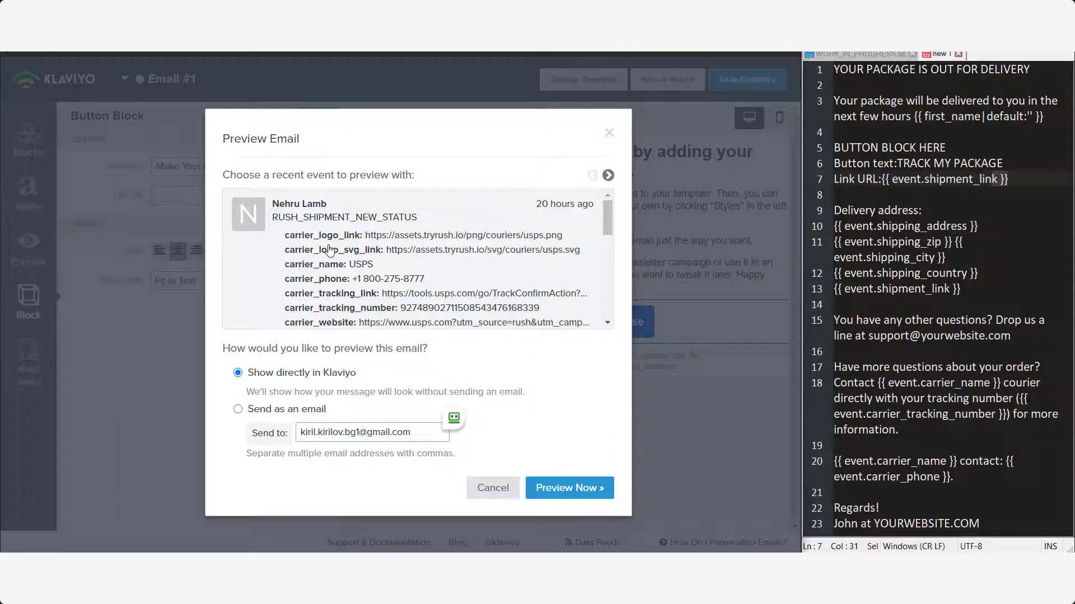
scroll(330, 249, "down", 3)
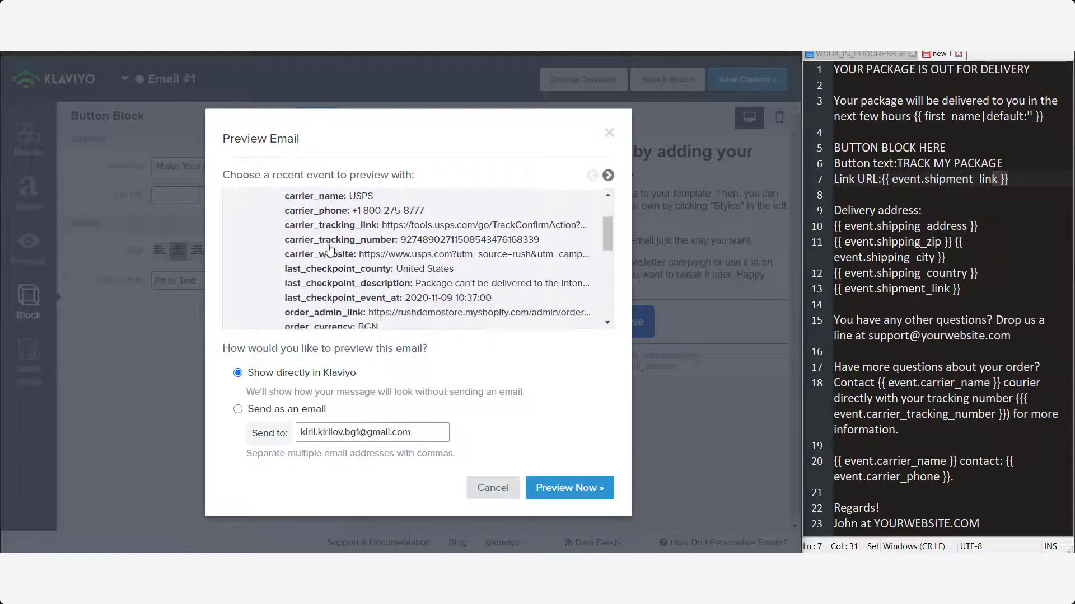
scroll(330, 250, "down", 5)
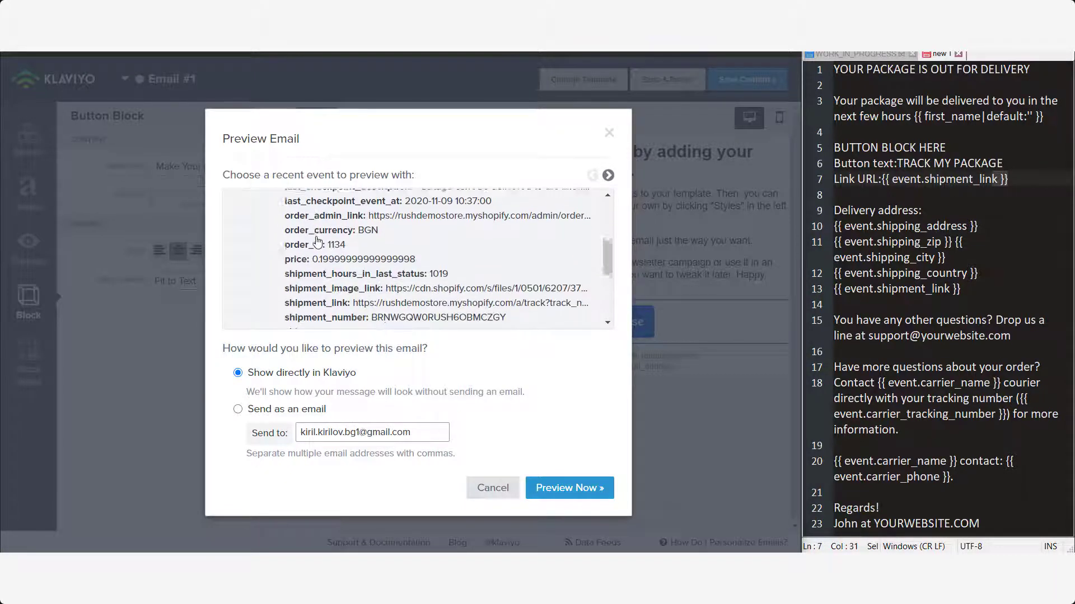
scroll(282, 250, "down", 5)
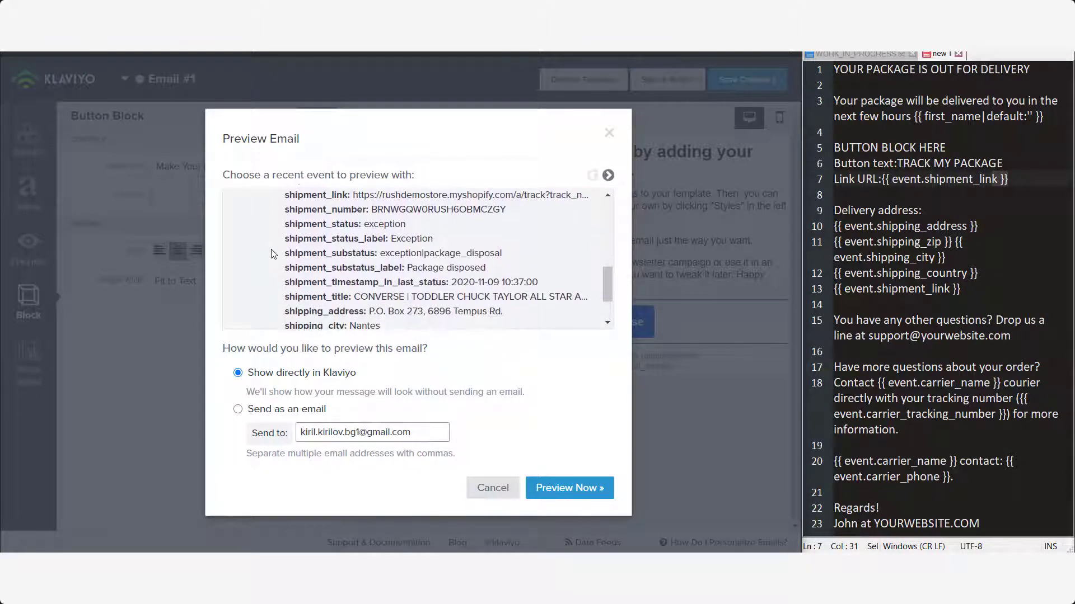
scroll(271, 254, "down", 2)
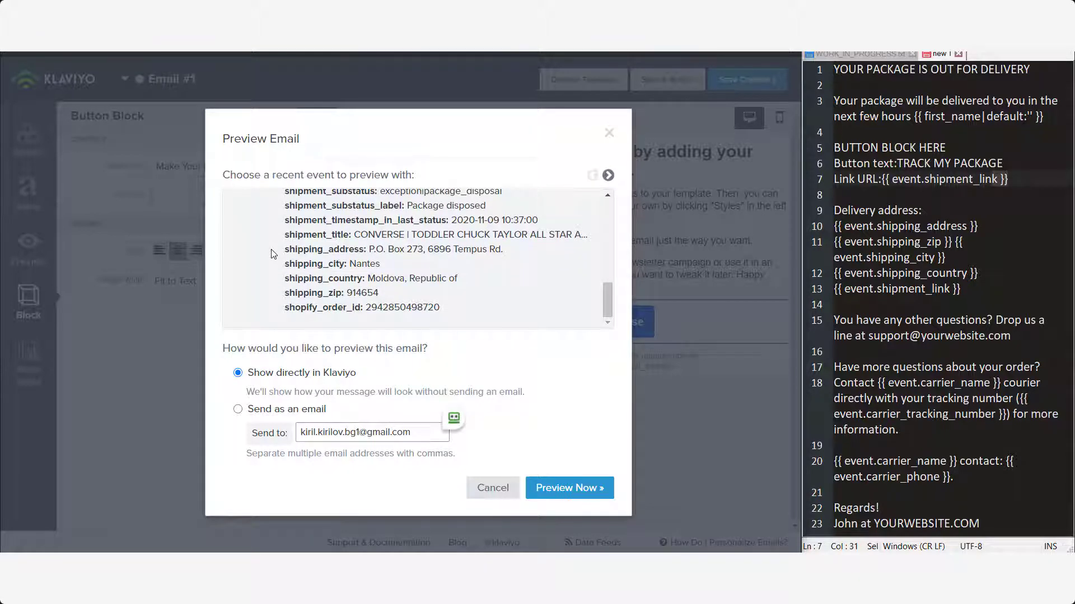
scroll(271, 253, "up", 1)
scroll(271, 253, "up", 6)
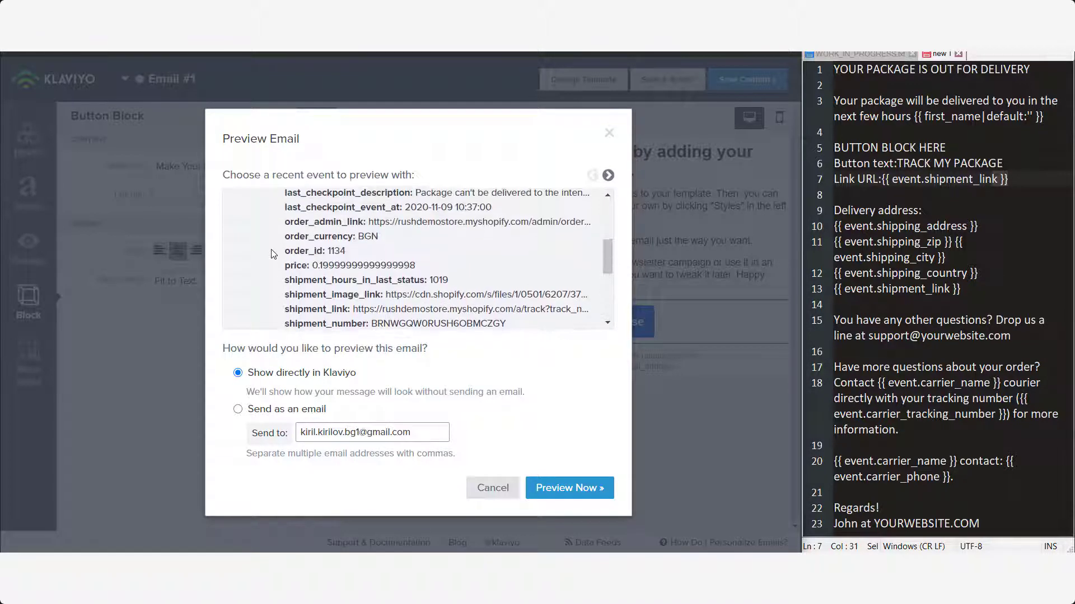
scroll(291, 291, "down", 2)
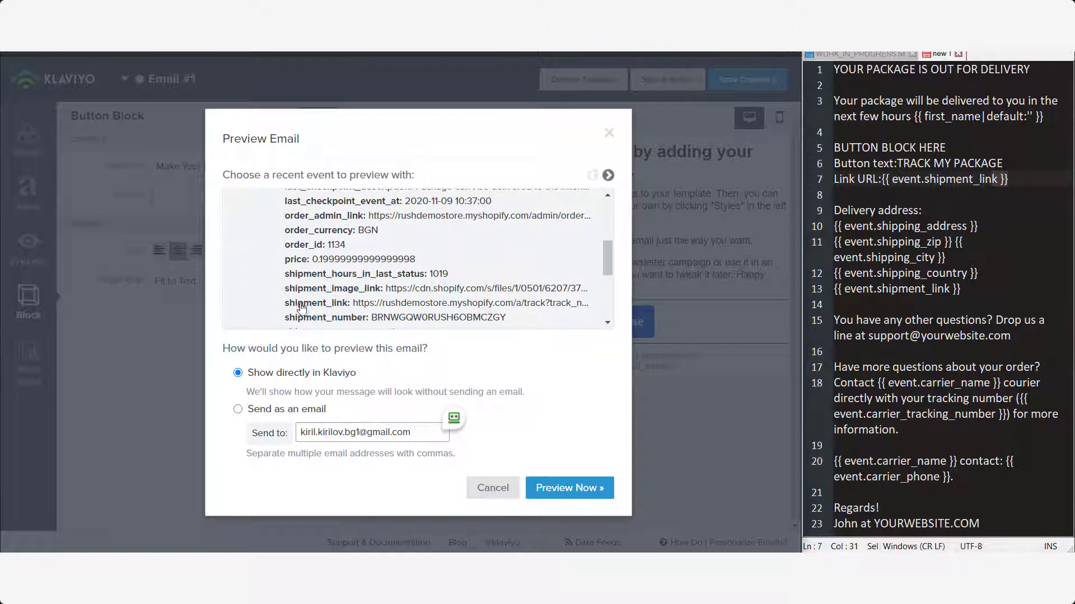
left_click(317, 307)
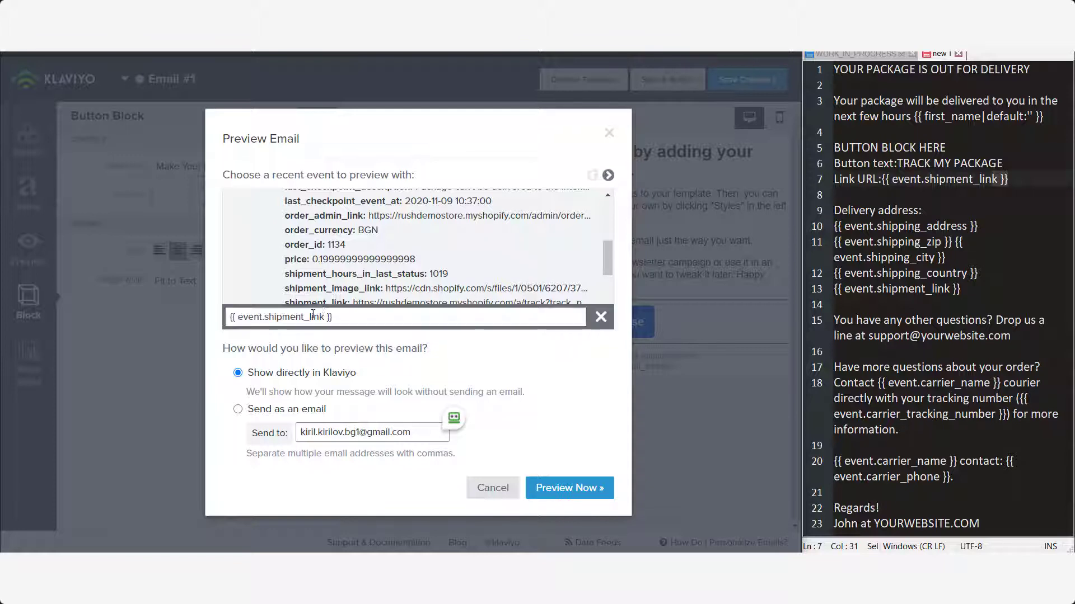
left_click_drag(334, 317, 202, 317)
key("ctrl+c")
left_click(493, 488)
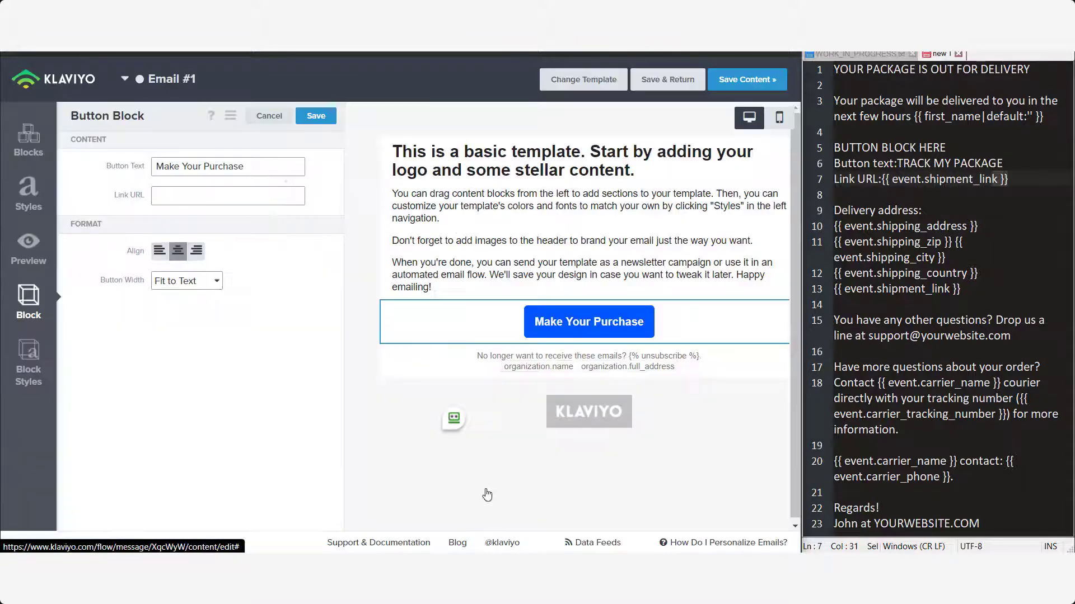
- Set the Make Your Purchase button's link URL to {{ event.shipment_link }} and save the block
left_click(189, 197)
key("ctrl+v")
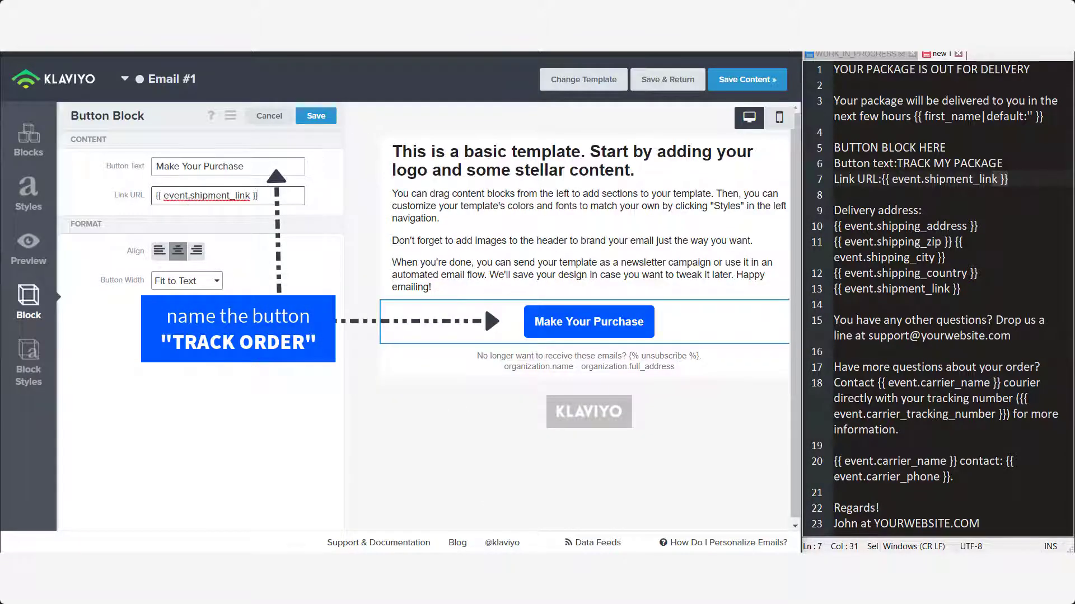
left_click(945, 180)
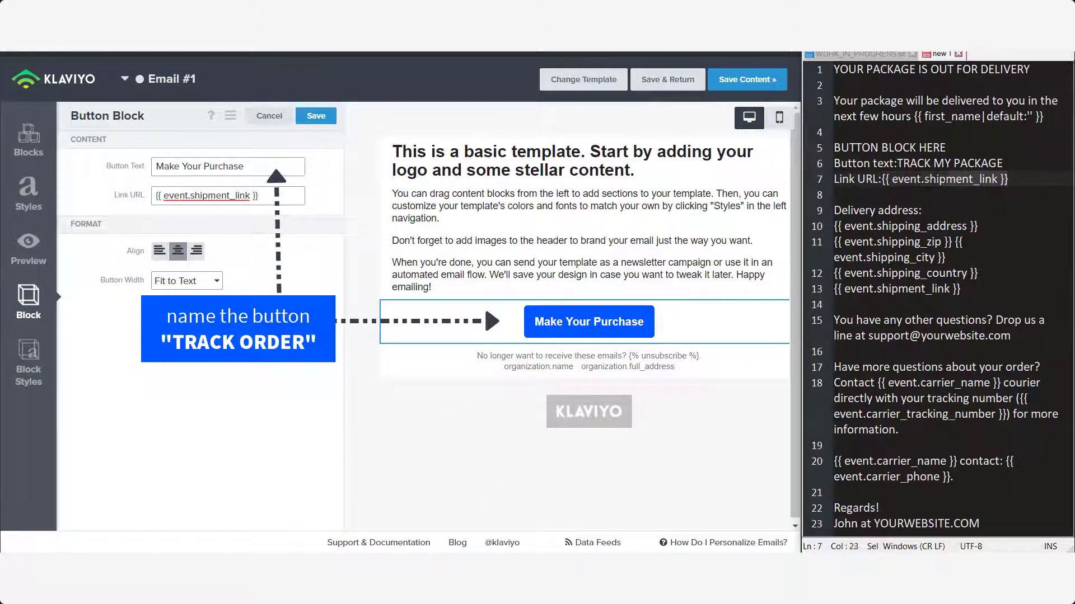
left_click_drag(945, 180, 882, 179)
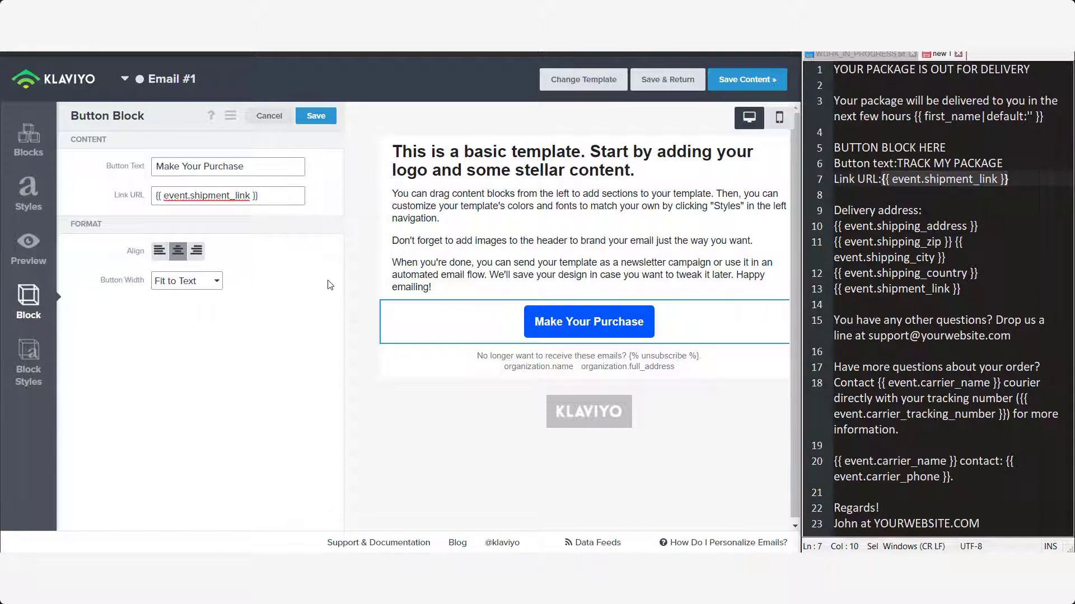
left_click(313, 116)
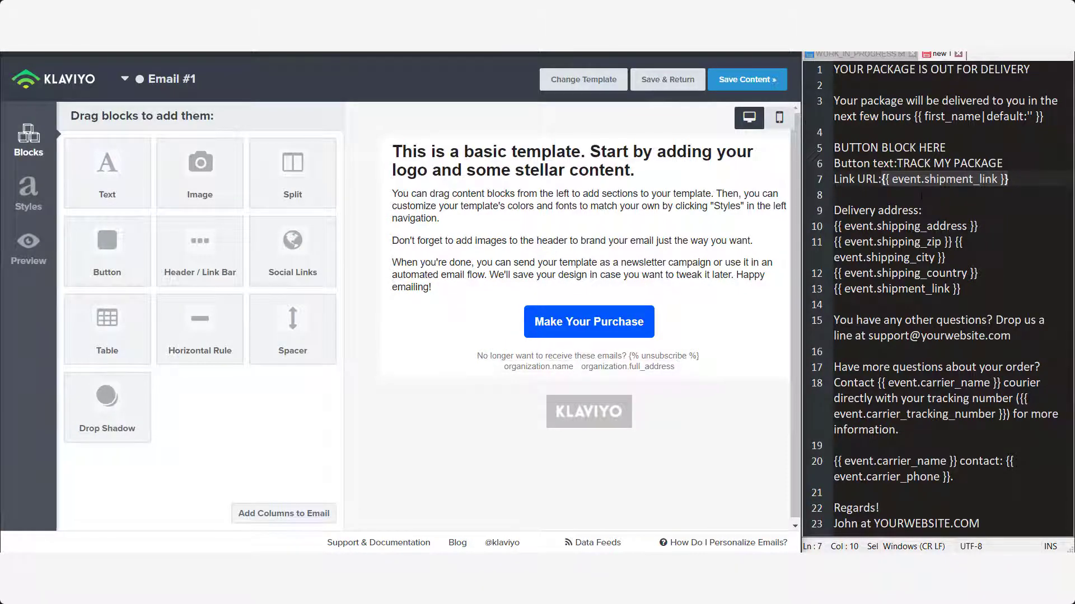
- Replace the three placeholder paragraphs with the delivery sentence pasted from Notepad++
left_click(839, 101)
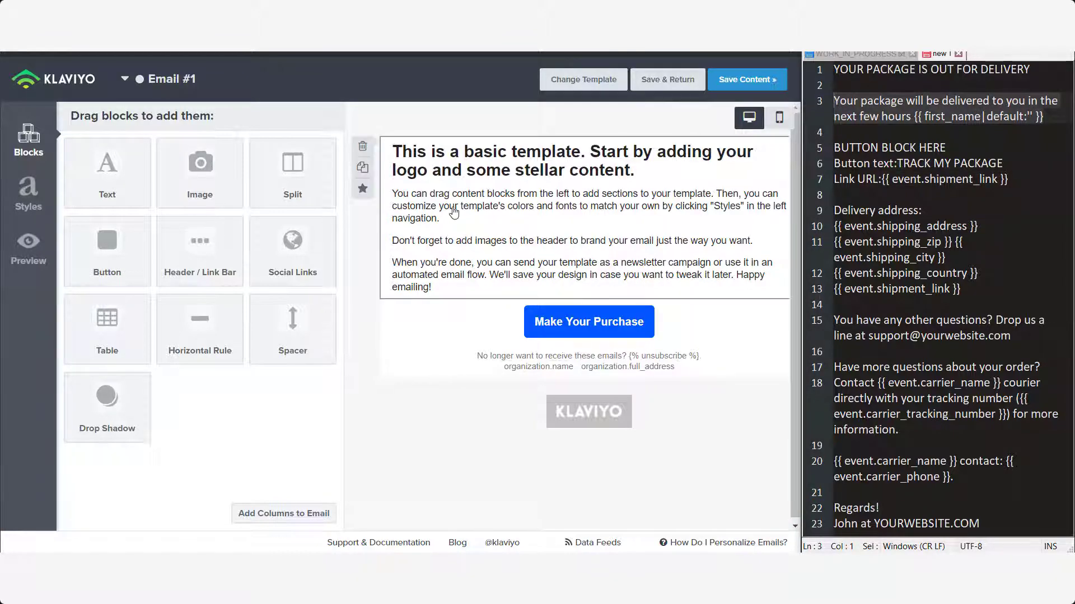
left_click(526, 225)
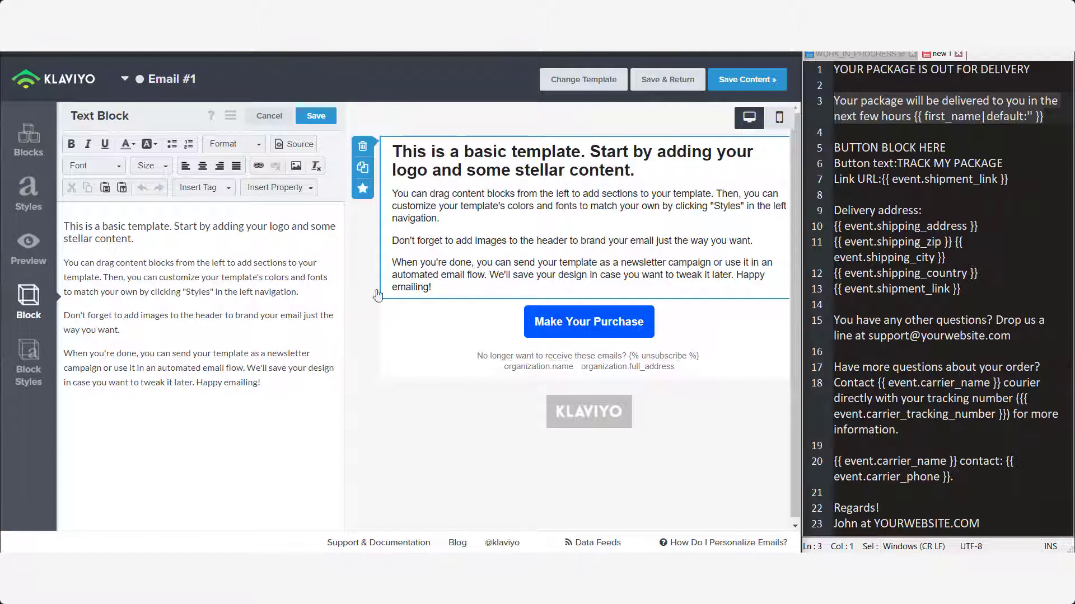
left_click_drag(279, 386, 60, 256)
key("BackSpace")
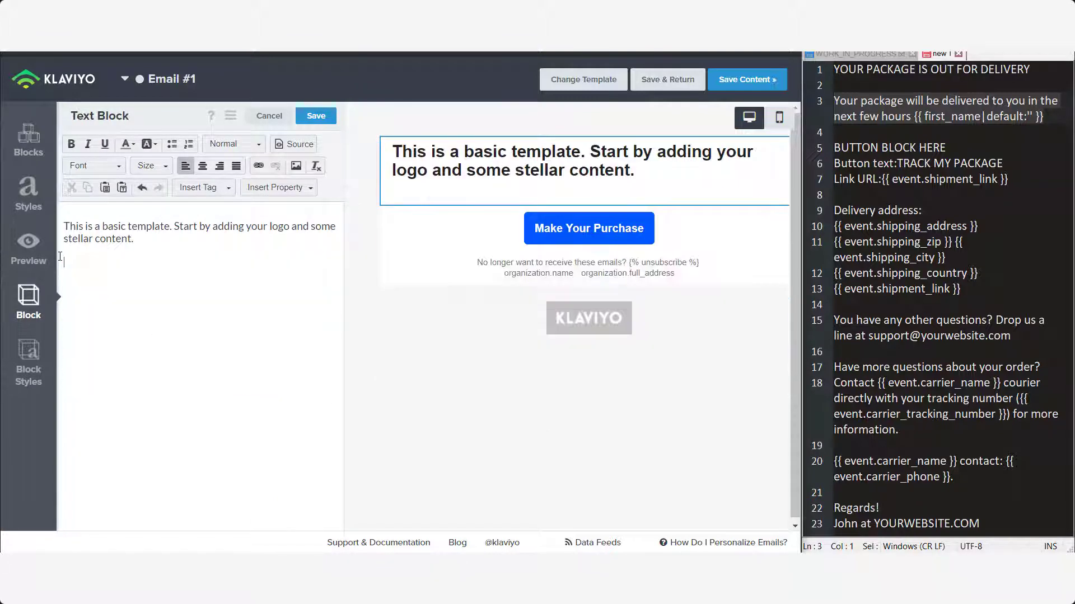
left_click(168, 265)
type("Your package will be delivered to you in the next few hours {{ first_name|default:'' }}")
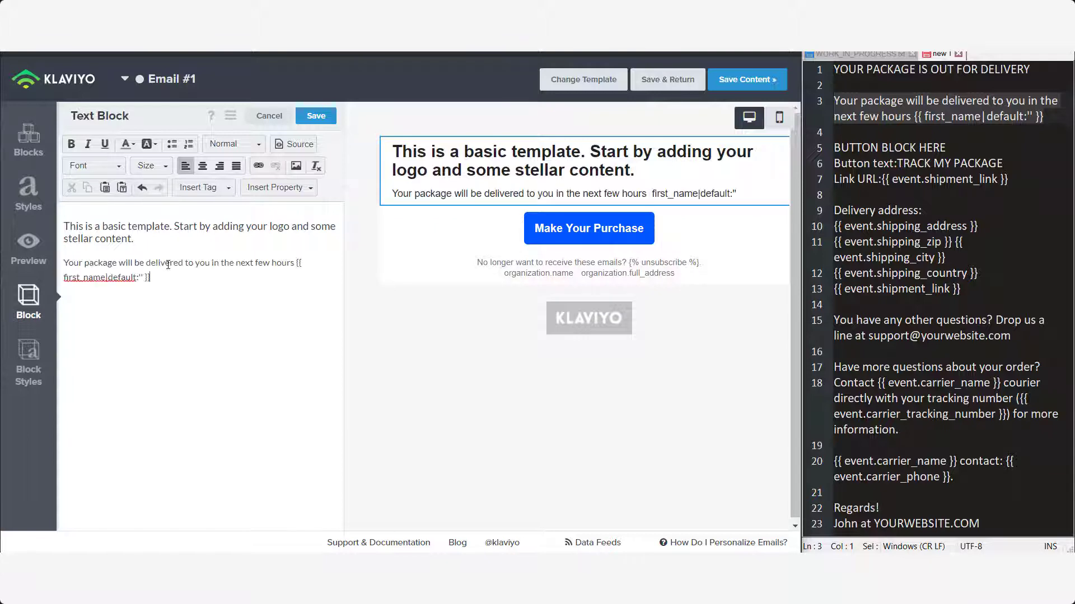
left_click_drag(1046, 117, 831, 102)
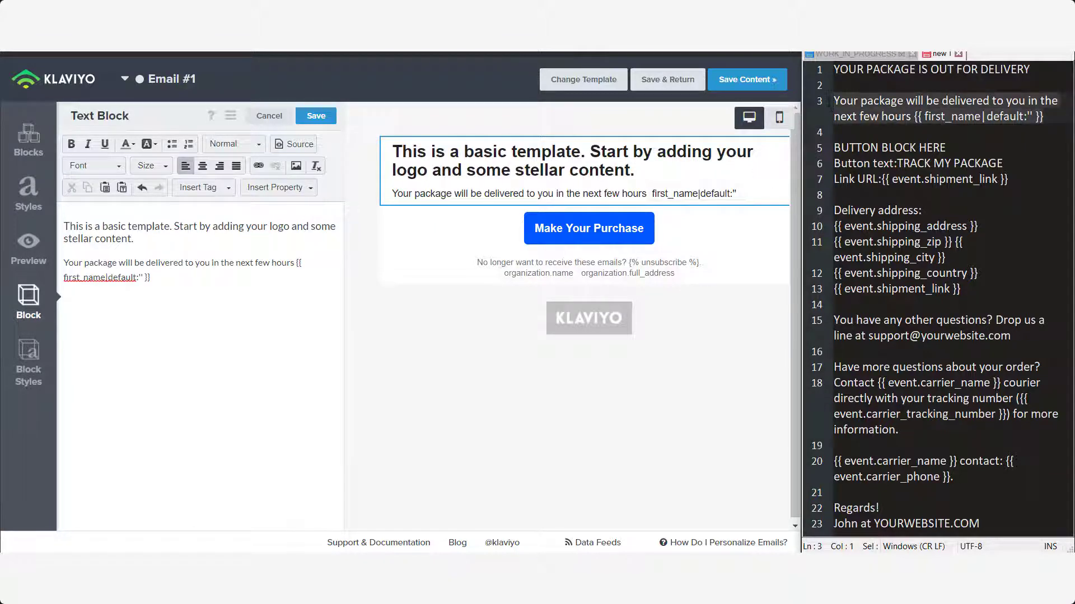
left_click(903, 103)
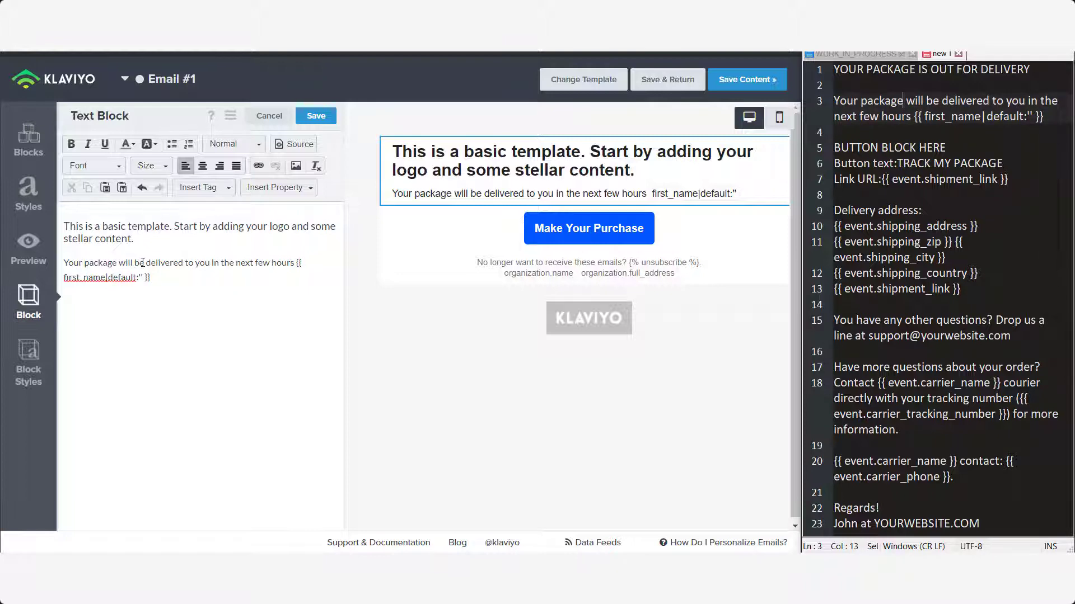
- Overwrite 'be delivered to you' with 'is Out for Delivery' in the intro line
left_click_drag(135, 263, 215, 263)
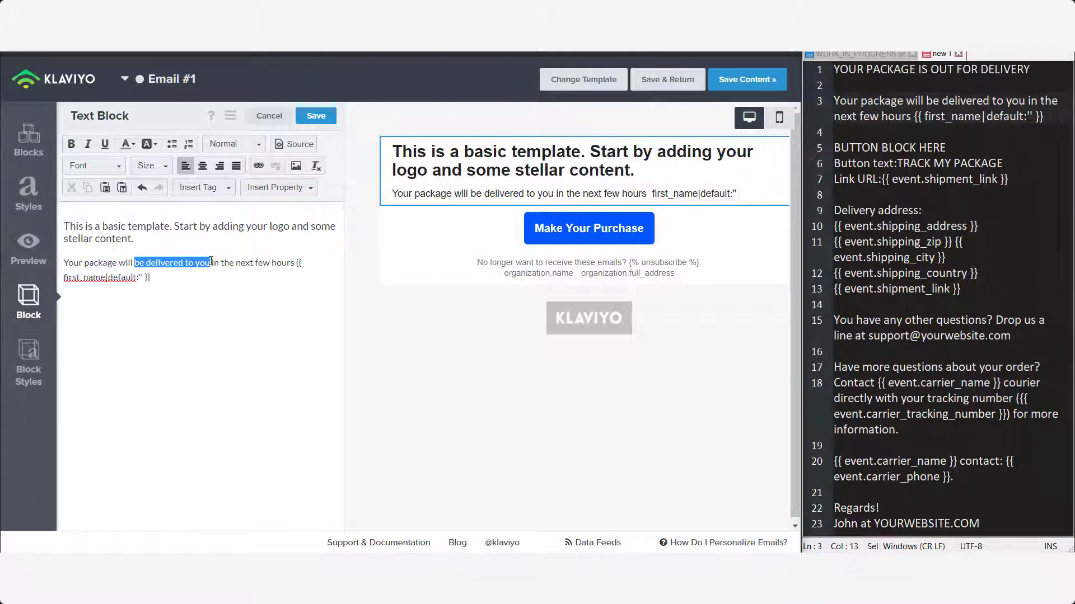
type("is O")
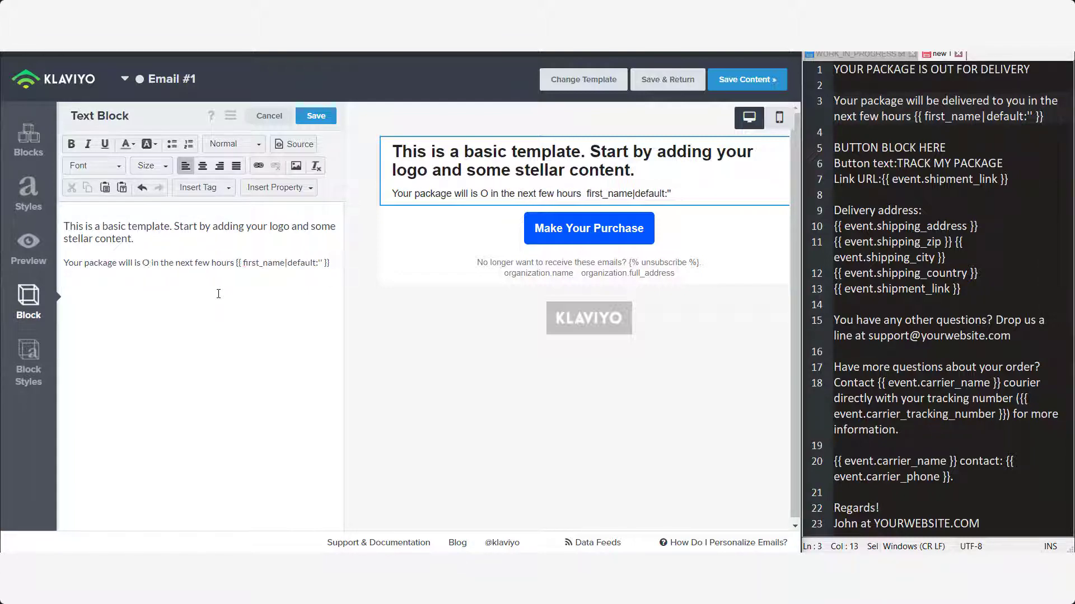
type("ut for Delivery")
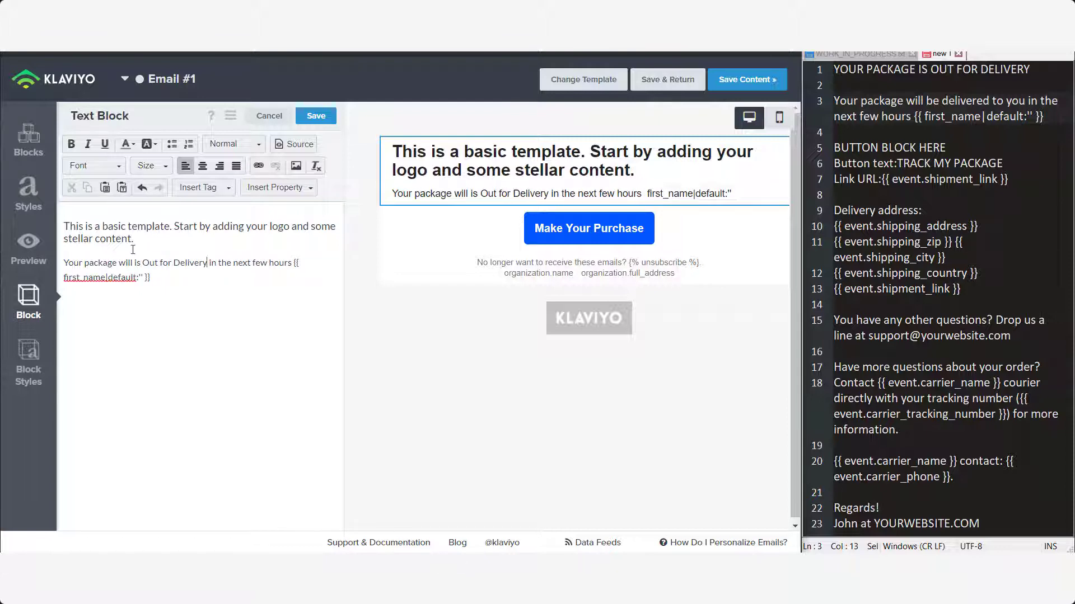
left_click_drag(145, 260, 209, 262)
left_click(219, 263)
- In the email preview's event data, pick shipment_status_label and copy its {{ event.shipment_status_label }} tag
left_click(28, 246)
scroll(310, 239, "up", 2)
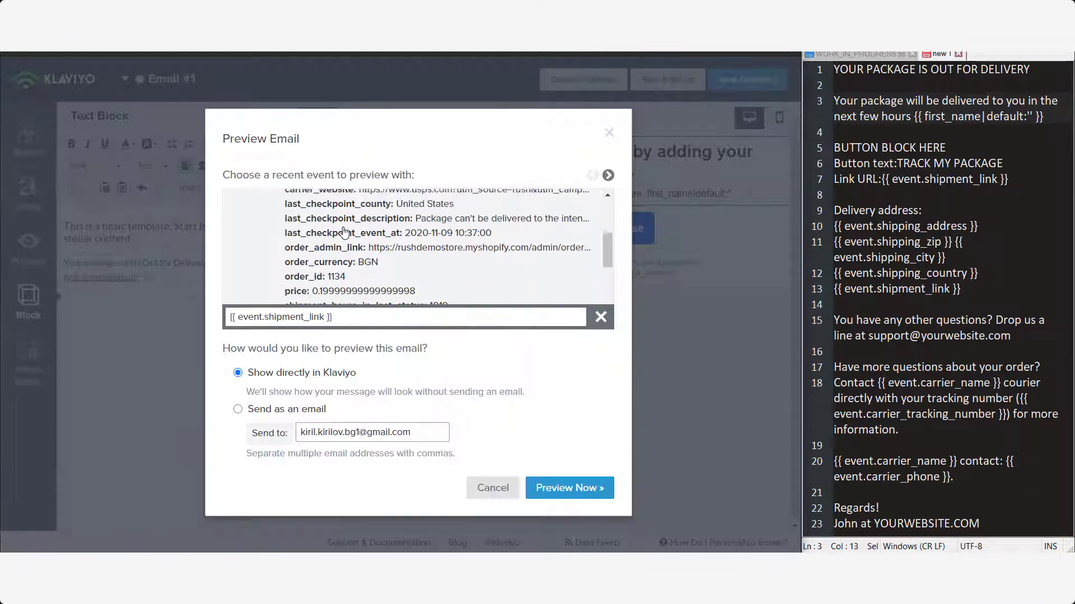
scroll(310, 240, "up", 3)
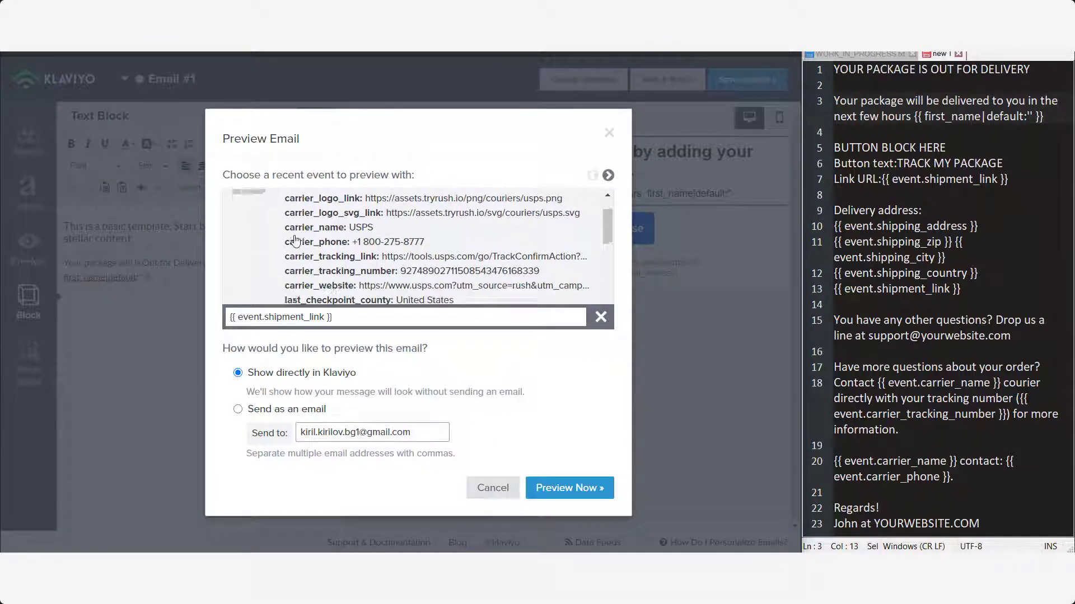
scroll(268, 243, "down", 4)
scroll(267, 244, "down", 3)
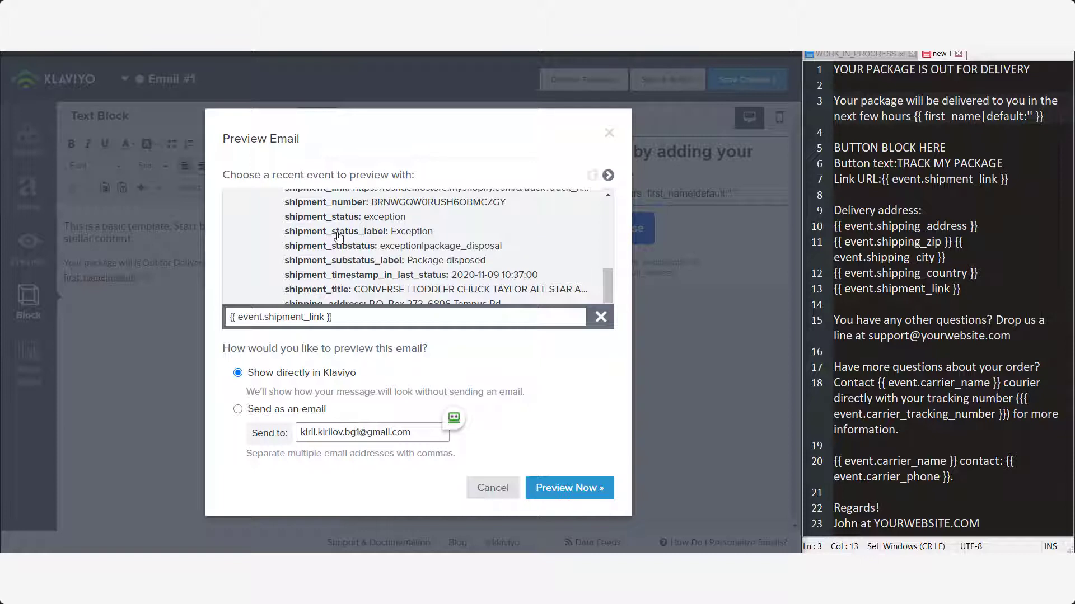
scroll(338, 236, "down", 1)
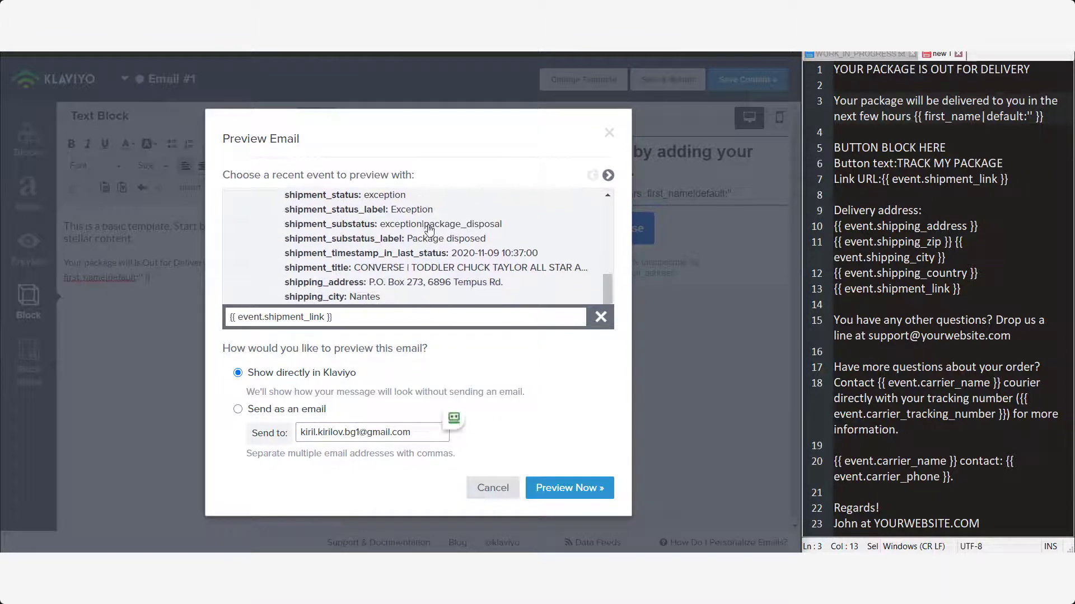
scroll(395, 218, "up", 1)
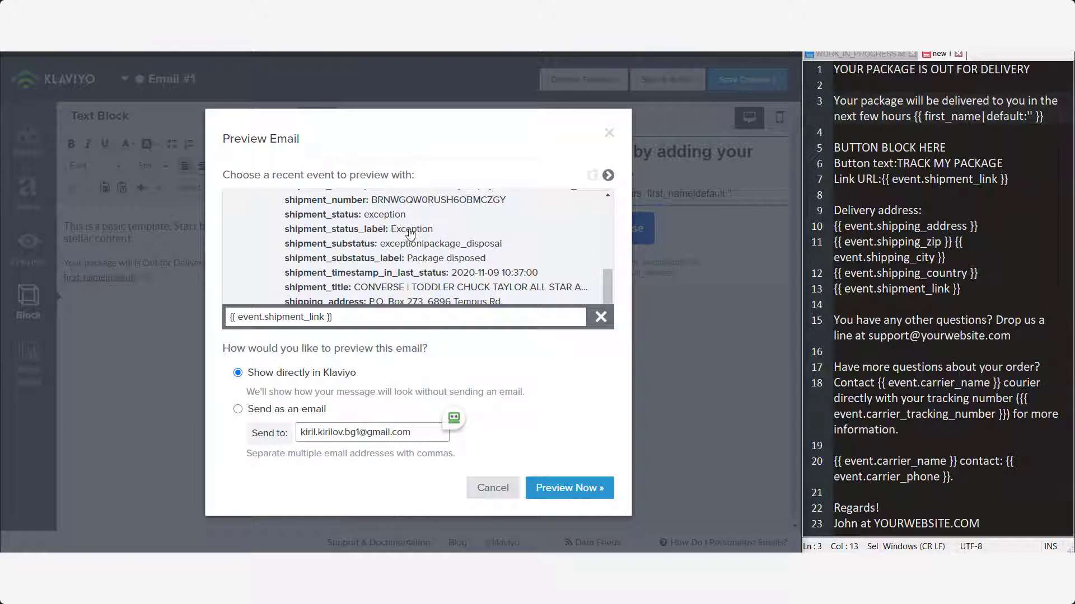
scroll(447, 232, "down", 1)
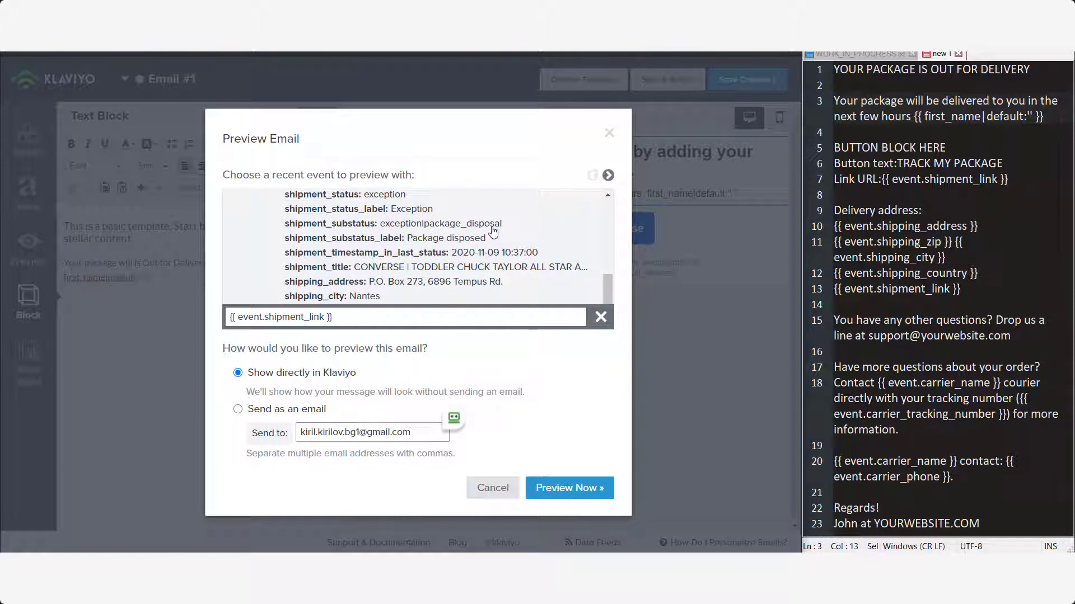
scroll(426, 232, "up", 1)
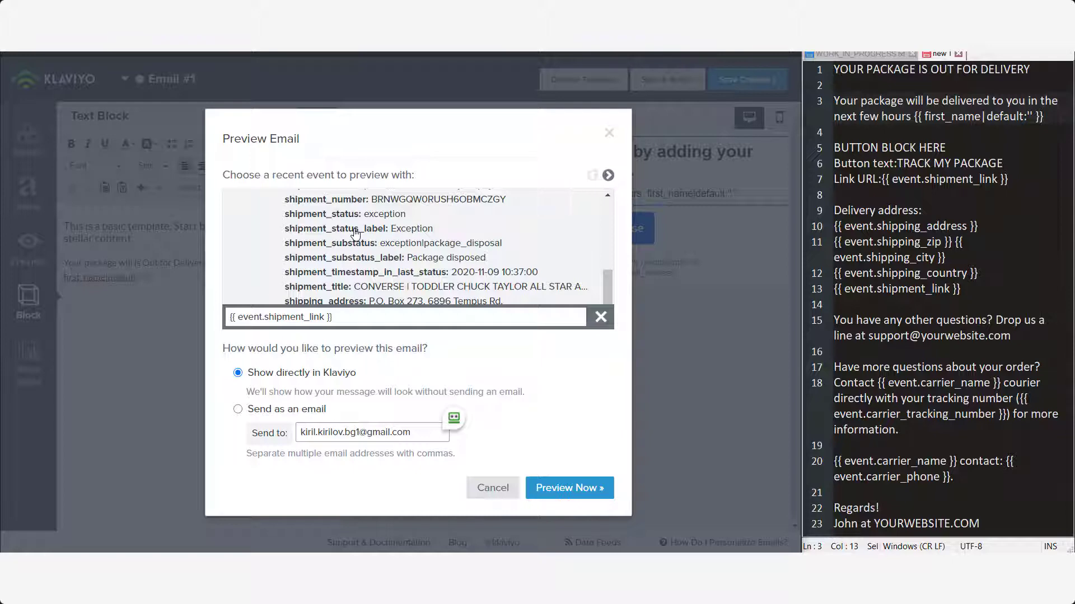
left_click(356, 229)
left_click(251, 317)
key("ctrl+c")
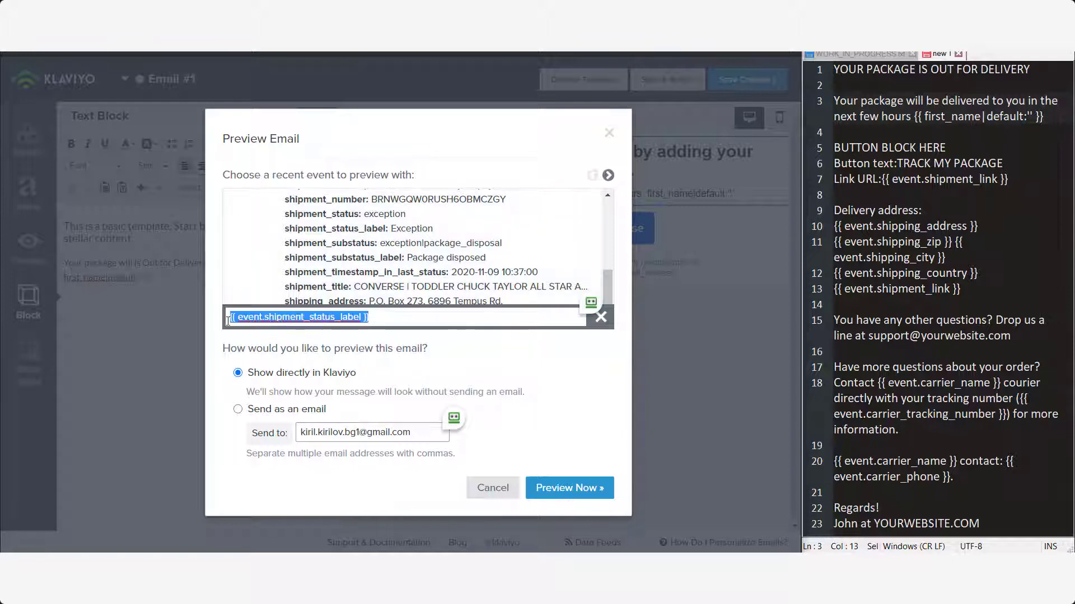
- Replace 'Out for Delivery' in the intro line with the pasted {{ event.shipment_status_label }} tag and save
left_click(493, 488)
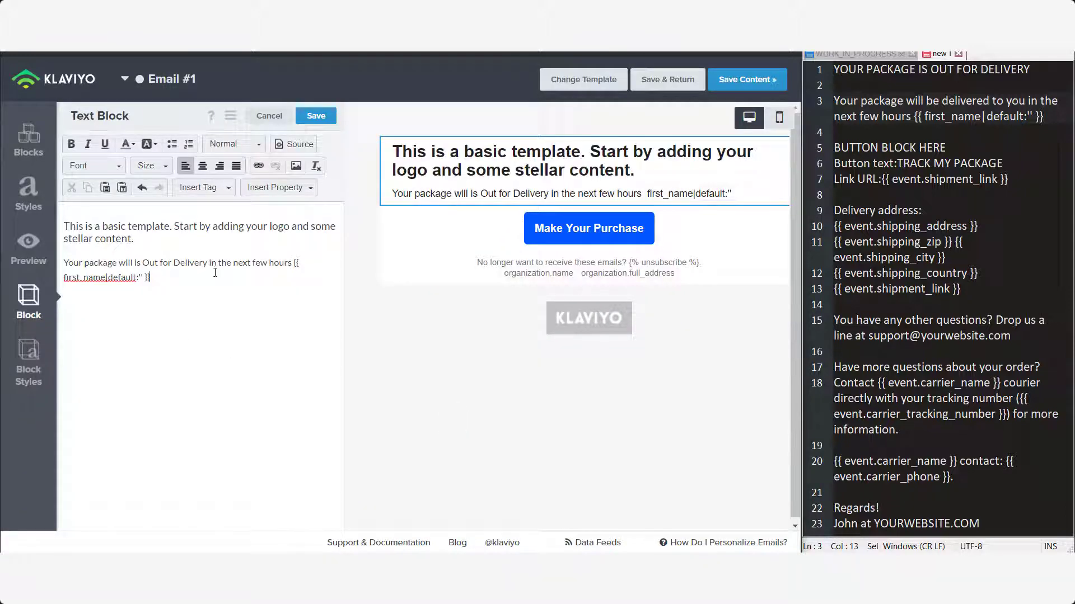
left_click_drag(144, 262, 207, 263)
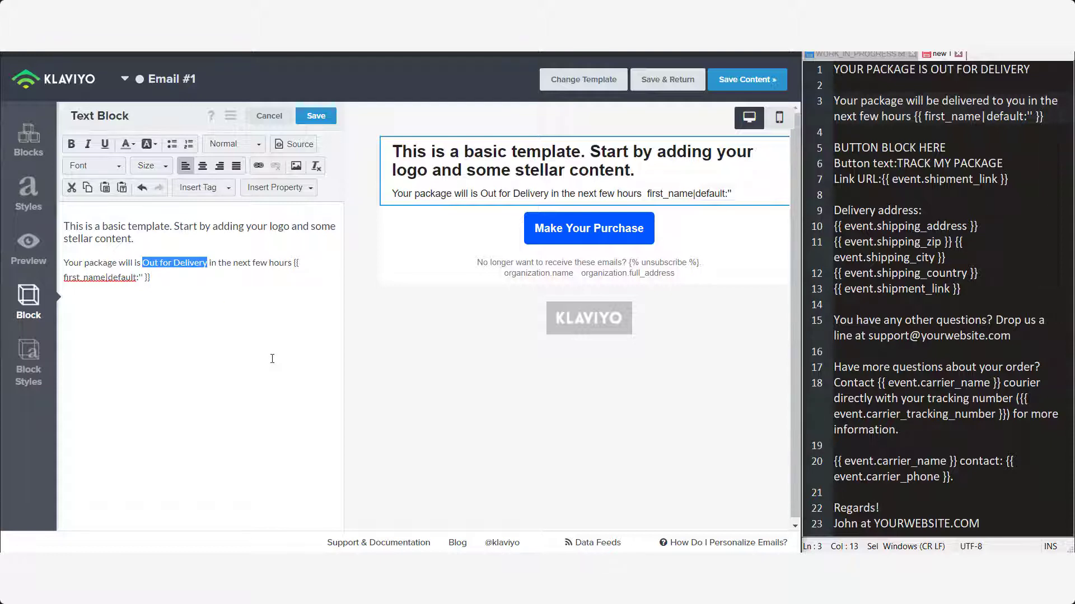
key("ctrl+v")
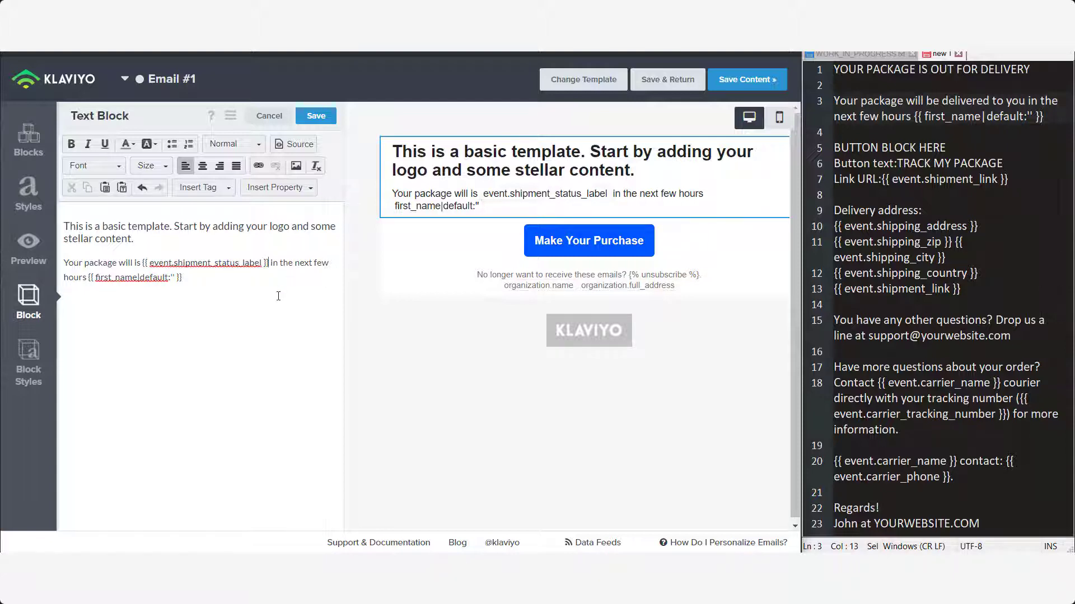
left_click(322, 121)
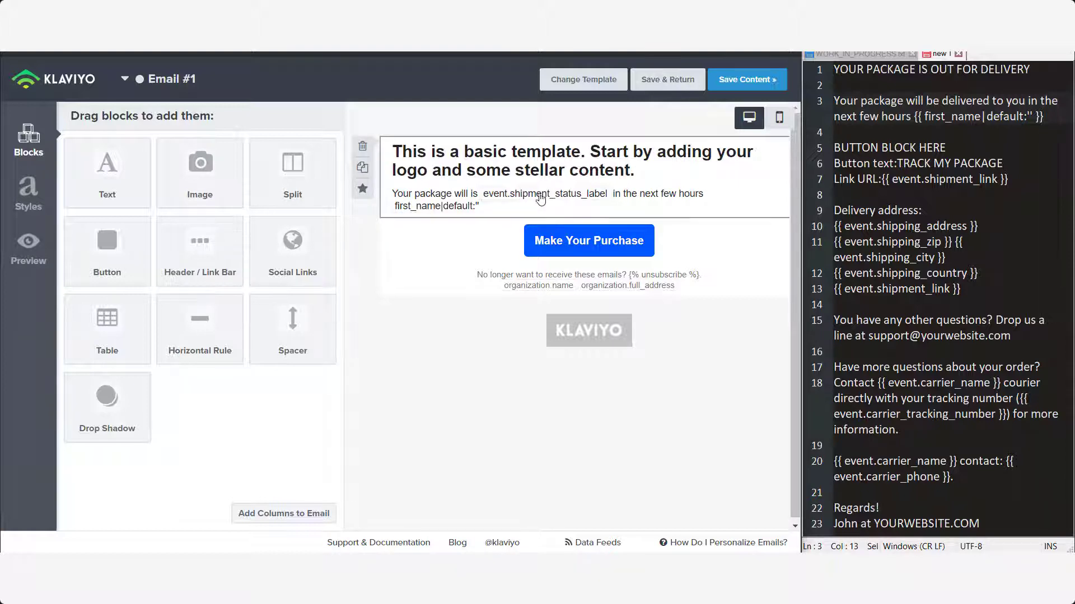
left_click(33, 253)
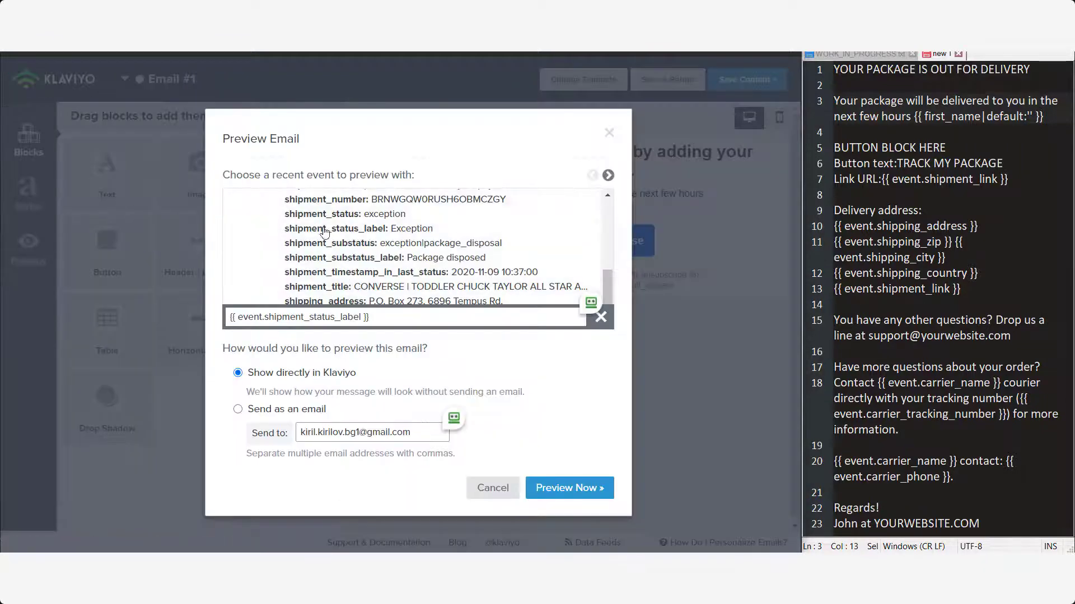
scroll(468, 252, "up", 10)
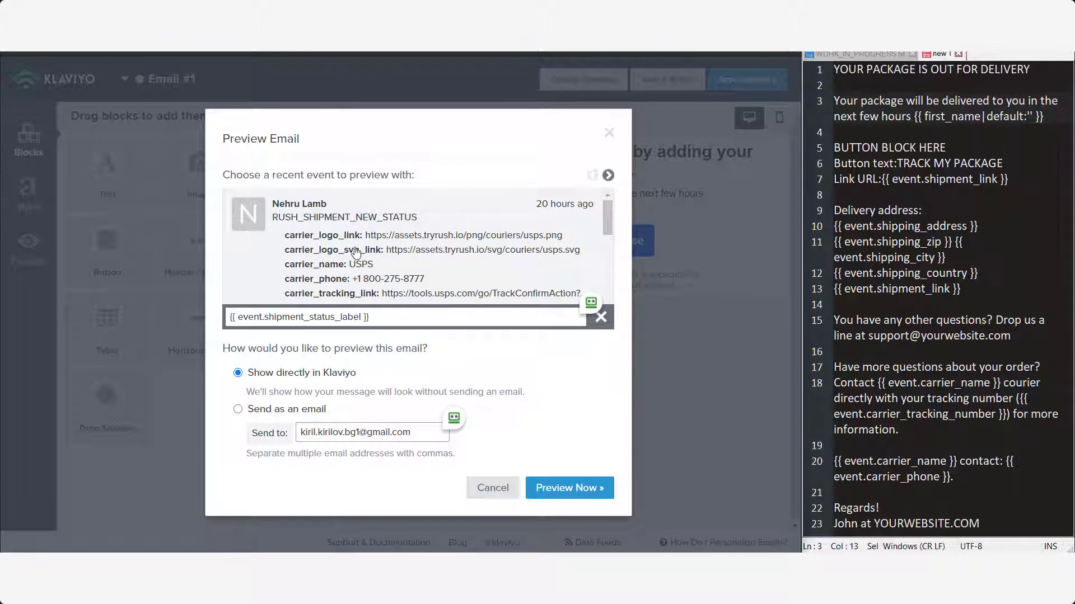
scroll(356, 252, "down", 10)
scroll(356, 252, "down", 1)
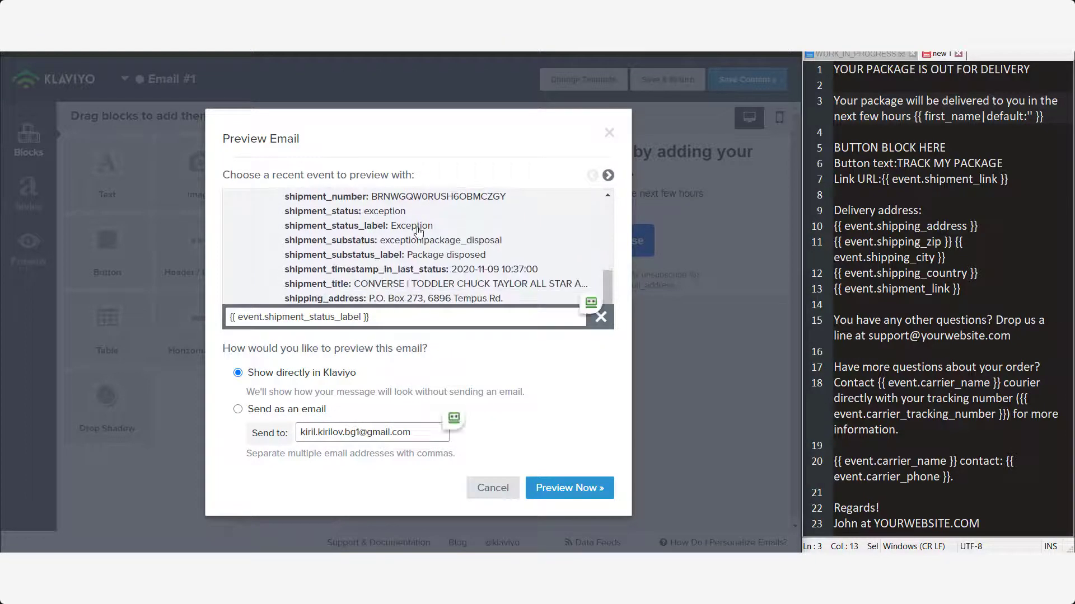
scroll(427, 235, "up", 2)
scroll(425, 258, "down", 1)
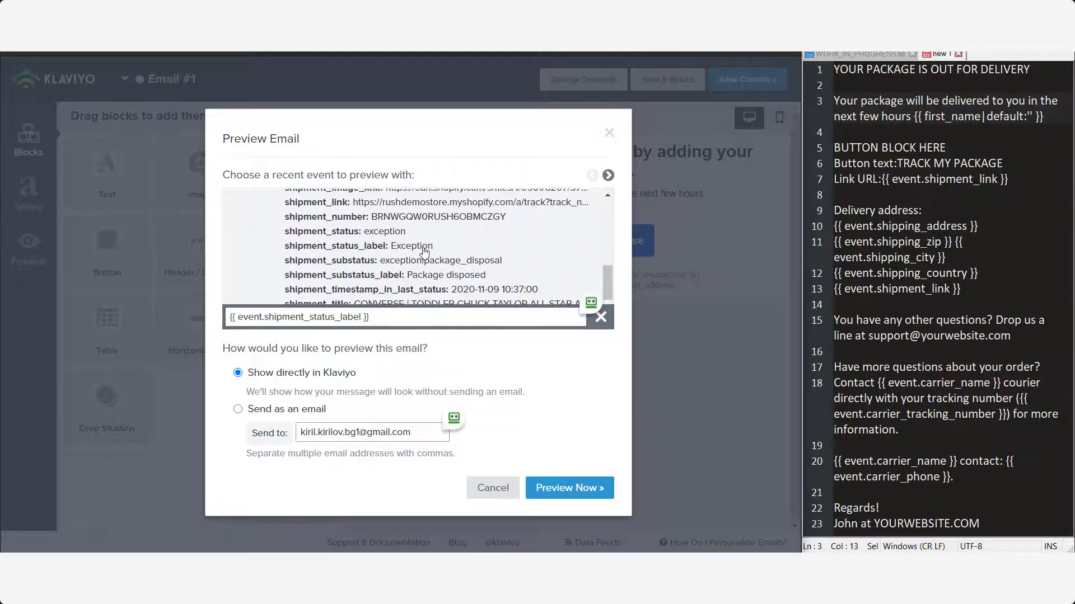
scroll(405, 252, "up", 10)
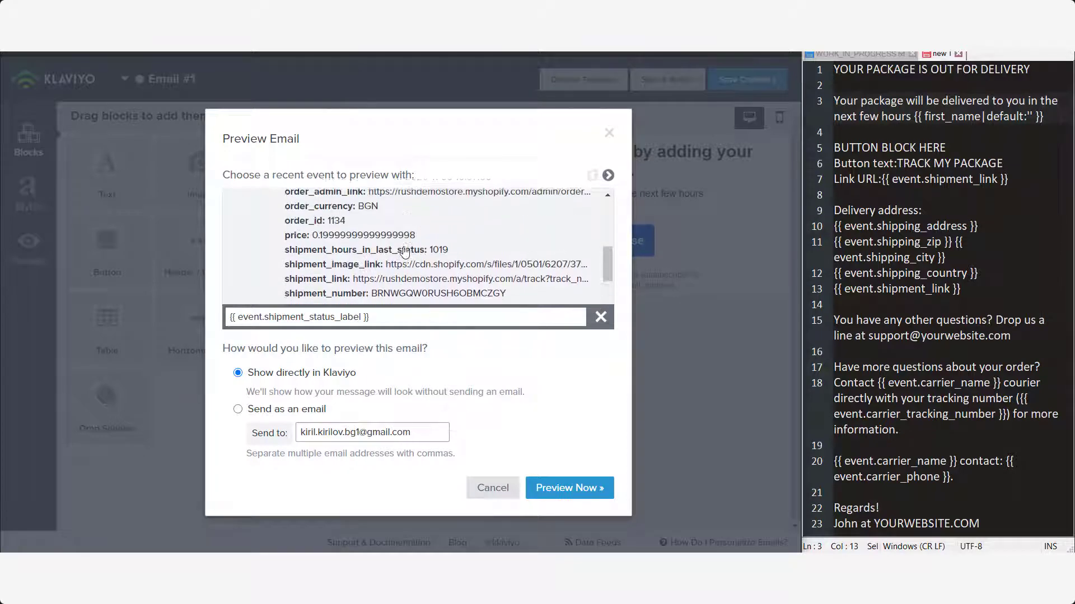
scroll(405, 251, "down", 10)
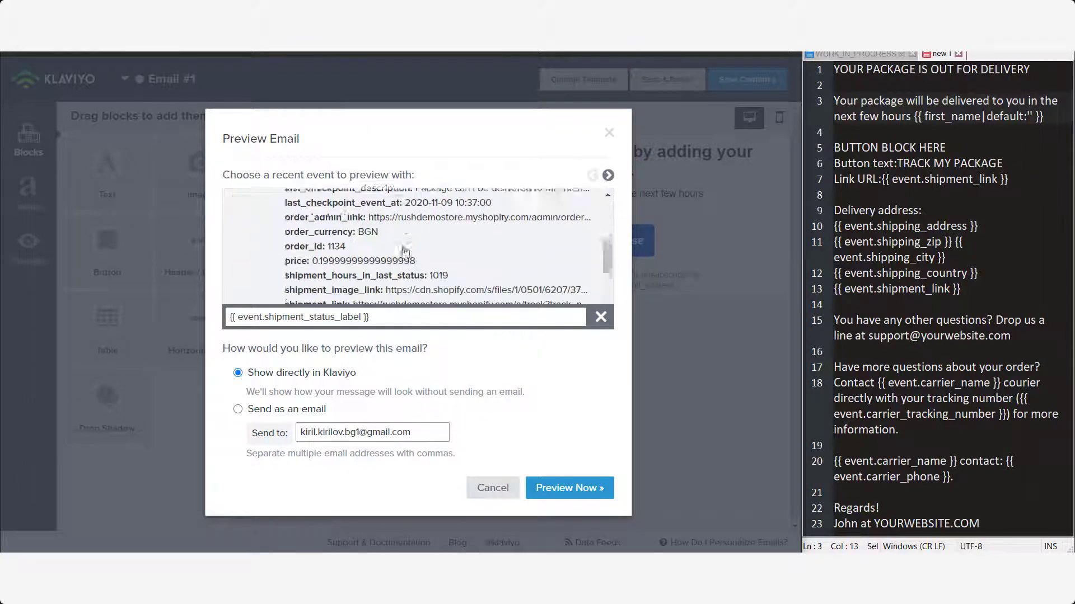
scroll(405, 252, "down", 1)
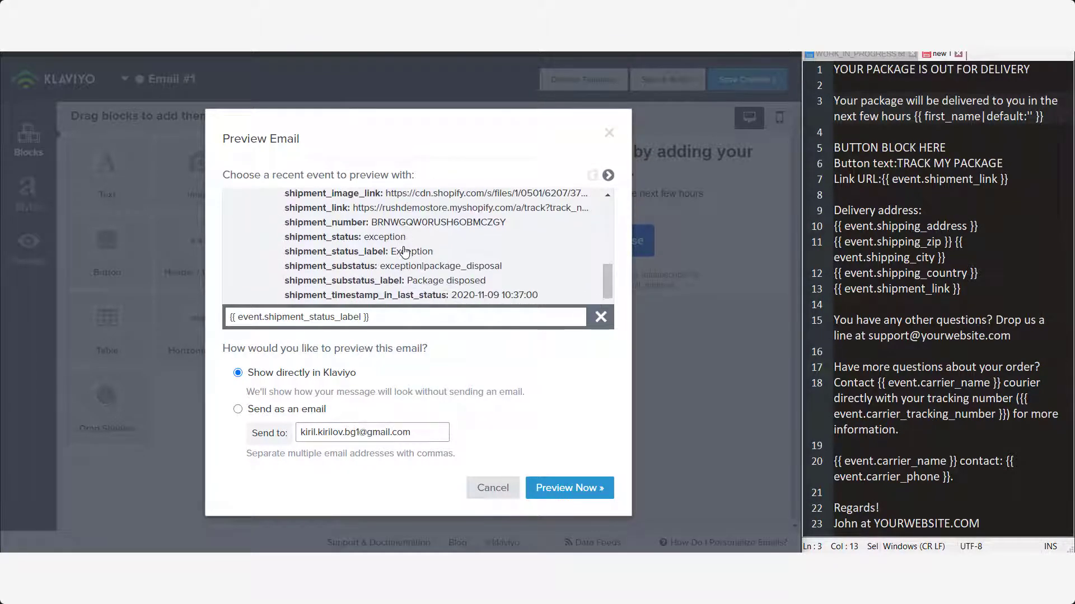
scroll(252, 259, "down", 4)
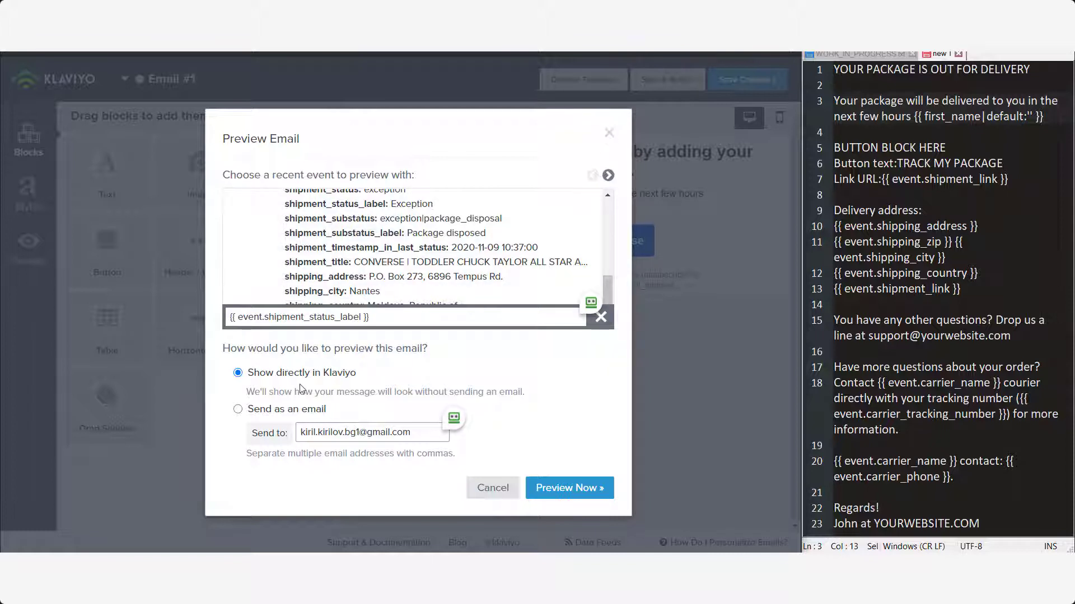
left_click(565, 489)
- Render the preview from the sample event, check the status word Exception, and close the preview
left_click(553, 493)
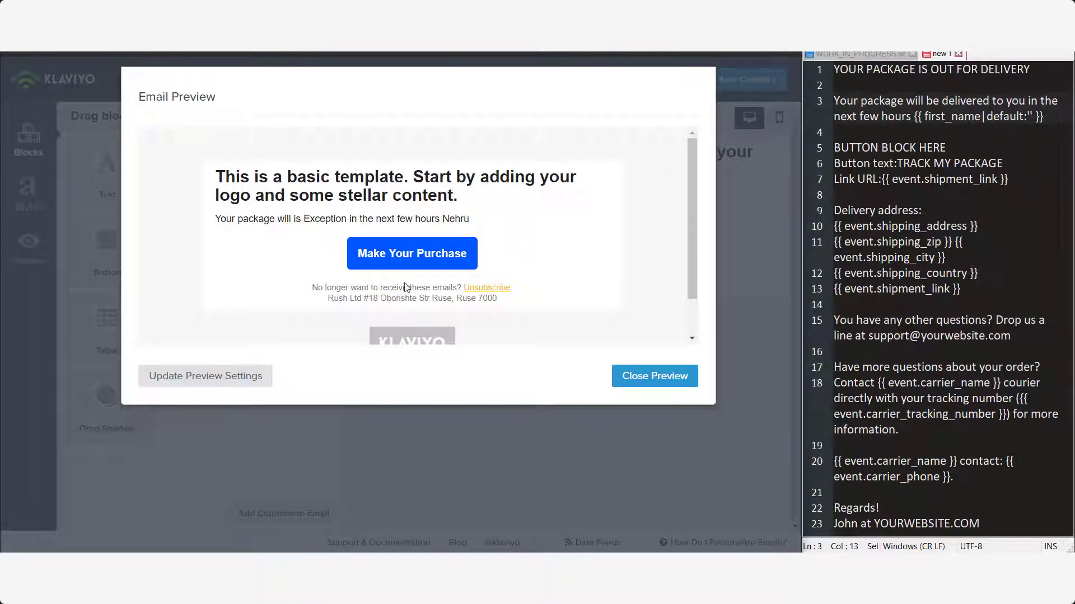
double_click(312, 219)
left_click(313, 219)
left_click_drag(304, 219, 347, 215)
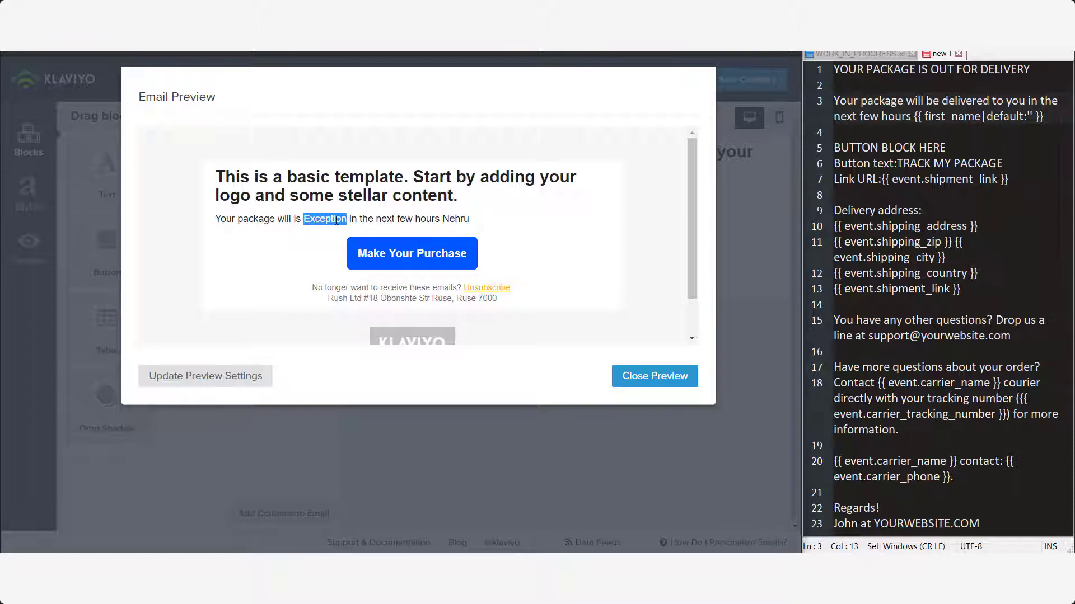
left_click(649, 376)
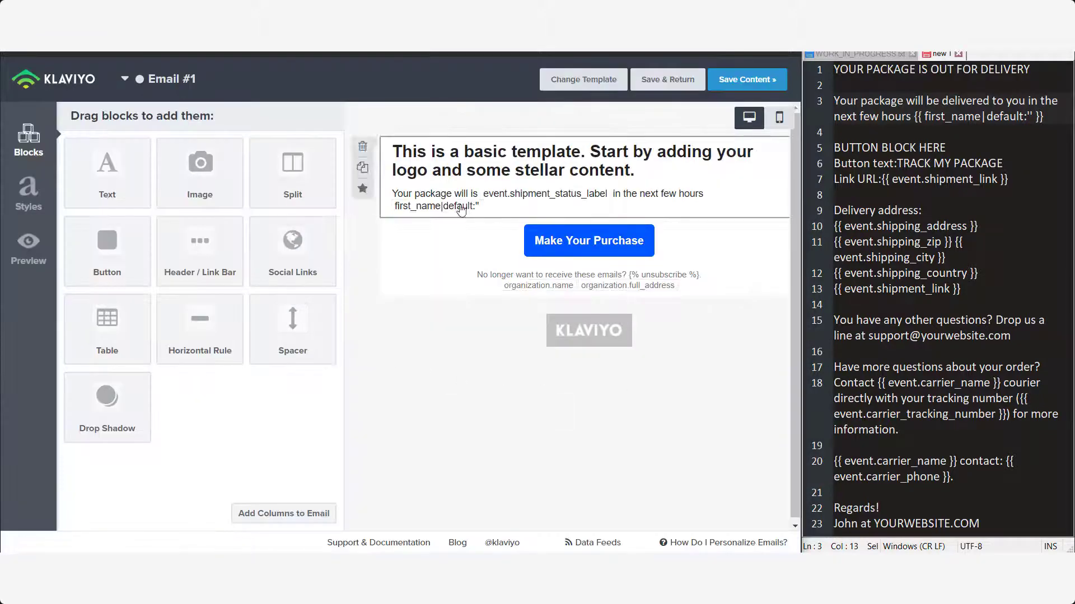
- Retype the intro ending as 'and it will be with you in the next few hours.'
left_click(460, 210)
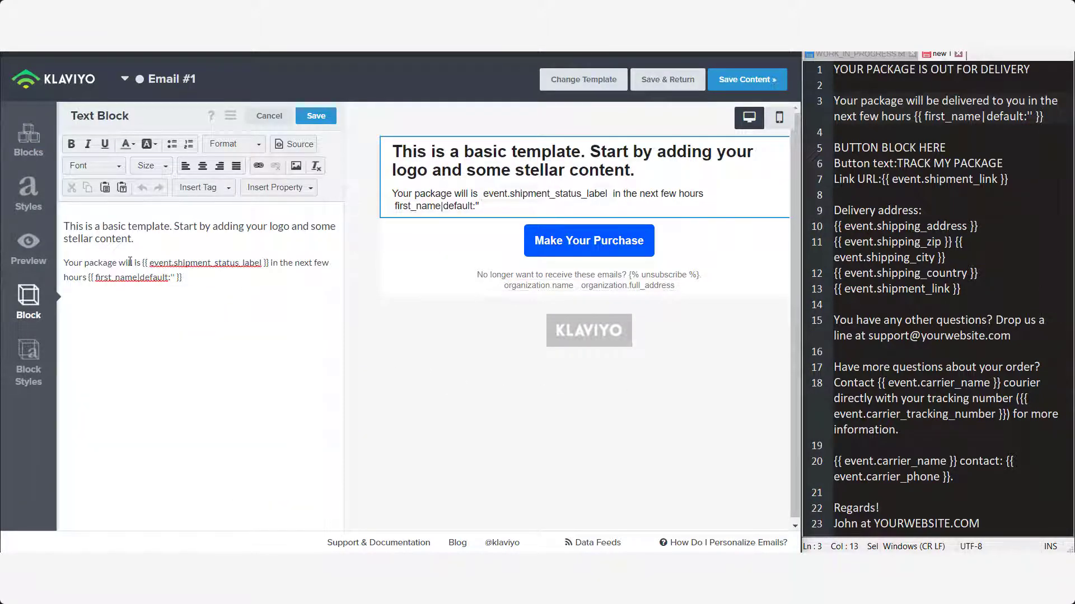
left_click_drag(144, 262, 283, 276)
left_click(274, 263)
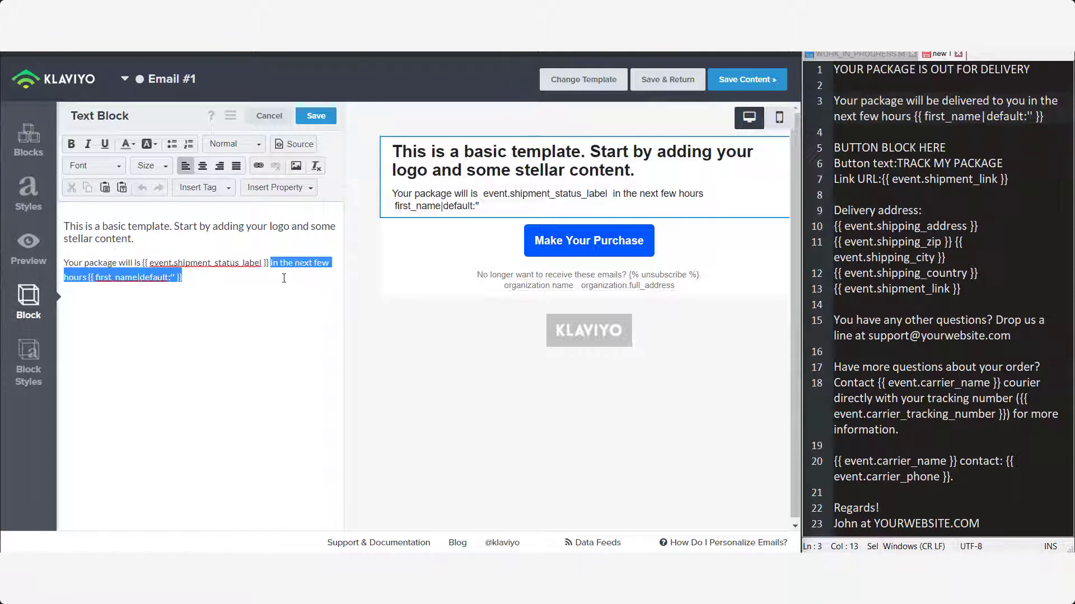
type("and it wi")
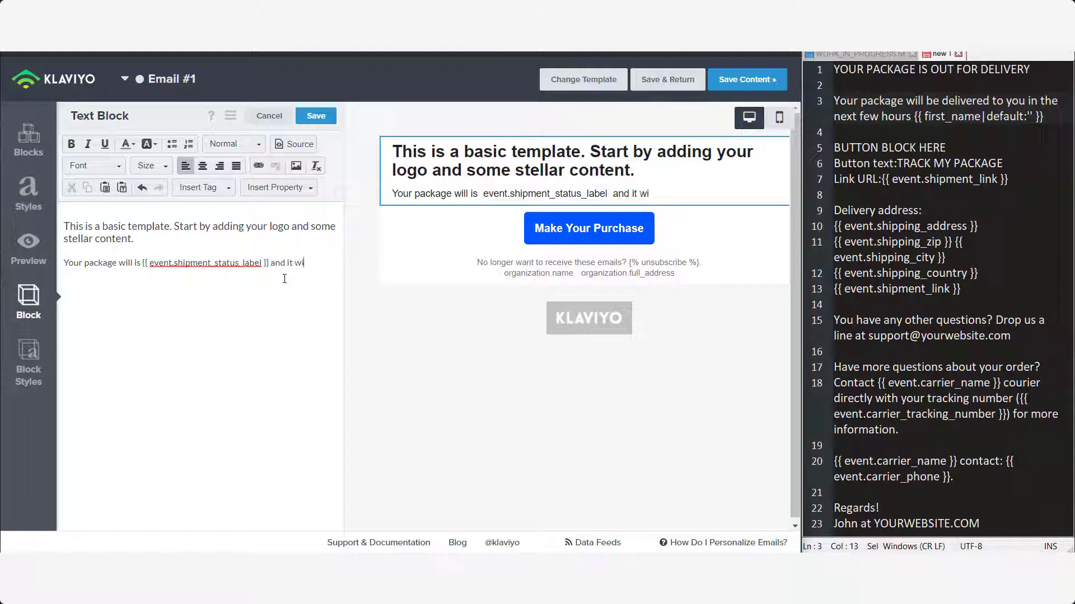
type("ll be with you in")
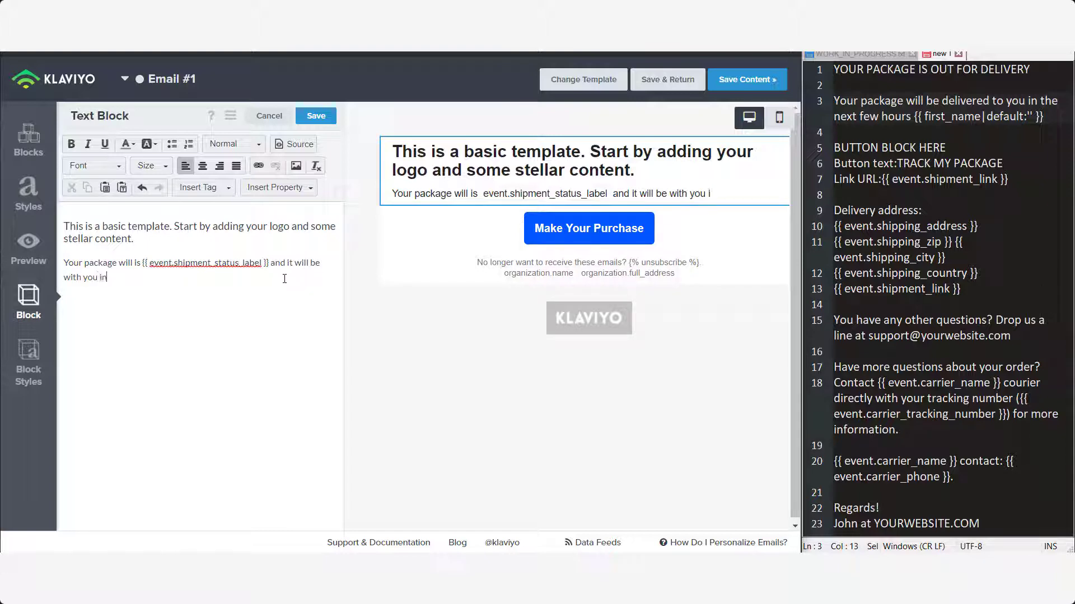
type(" the next few hours.")
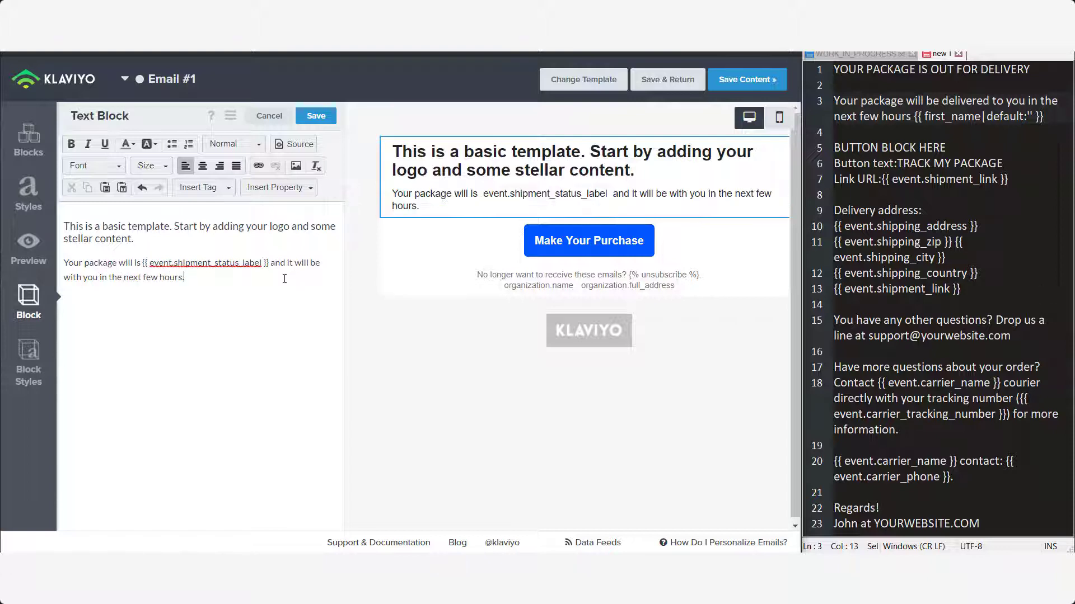
- Delete the template heading from the text block
left_click_drag(198, 230, 28, 210)
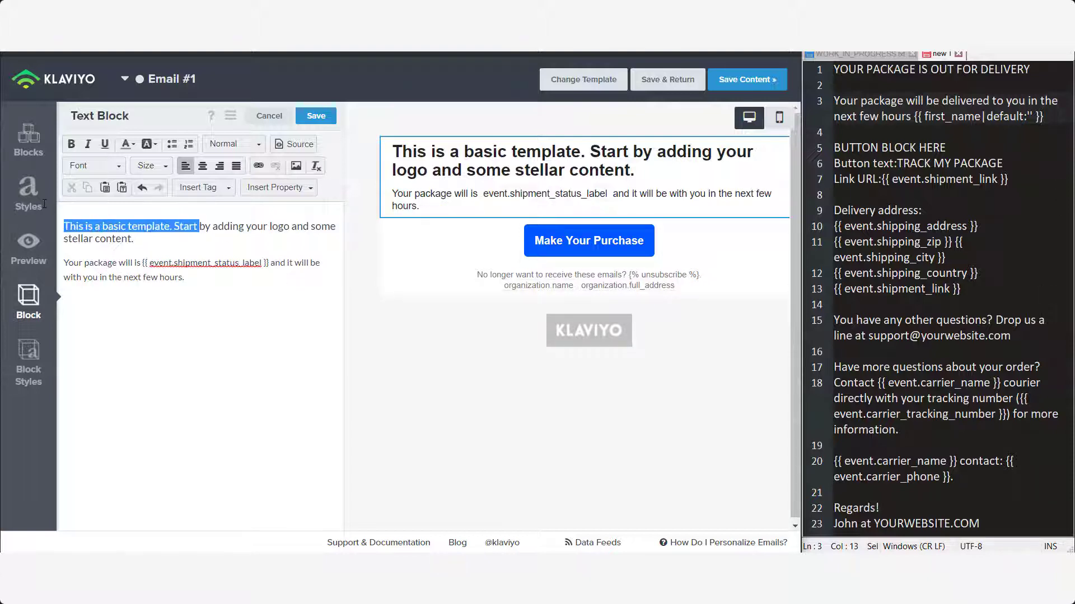
left_click(136, 223)
left_click_drag(149, 239, 19, 211)
key("BackSpace")
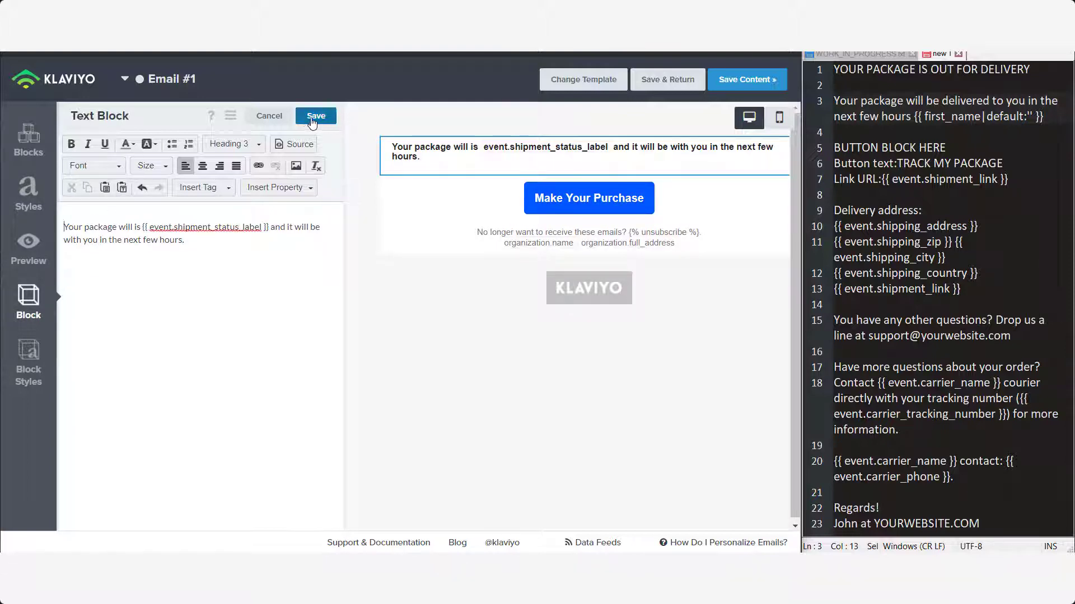
- Set the intro paragraph to Normal format without bold and save the block
left_click_drag(209, 254, 85, 154)
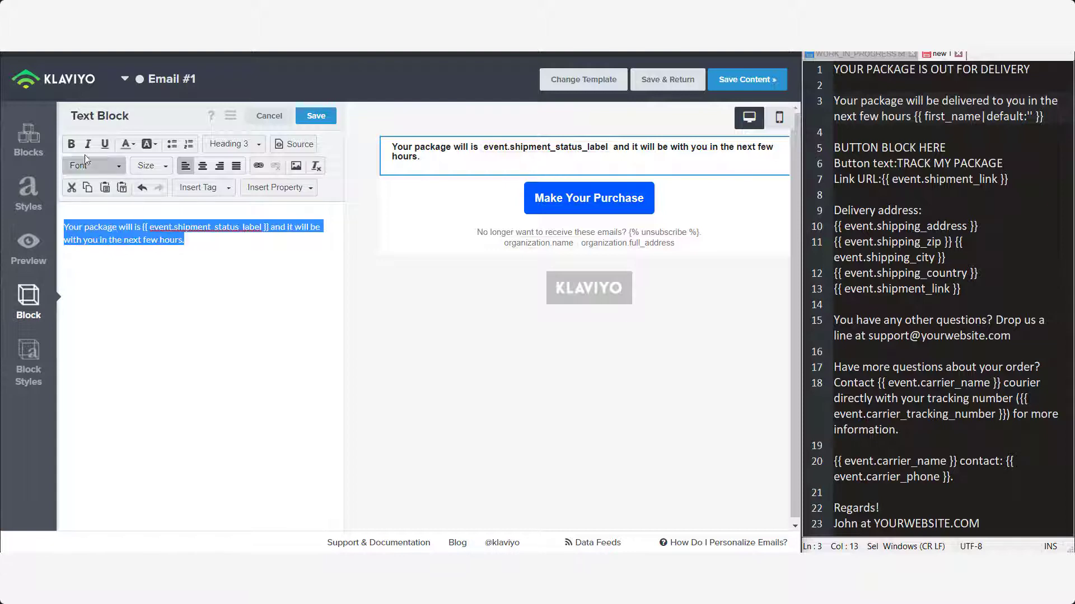
left_click(71, 144)
left_click(229, 145)
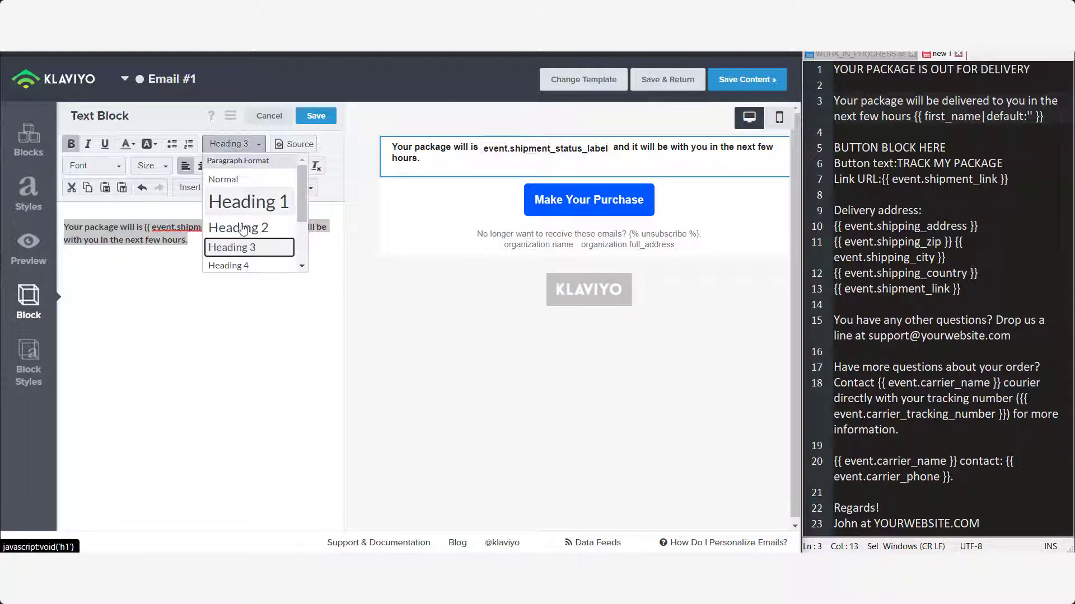
left_click(224, 178)
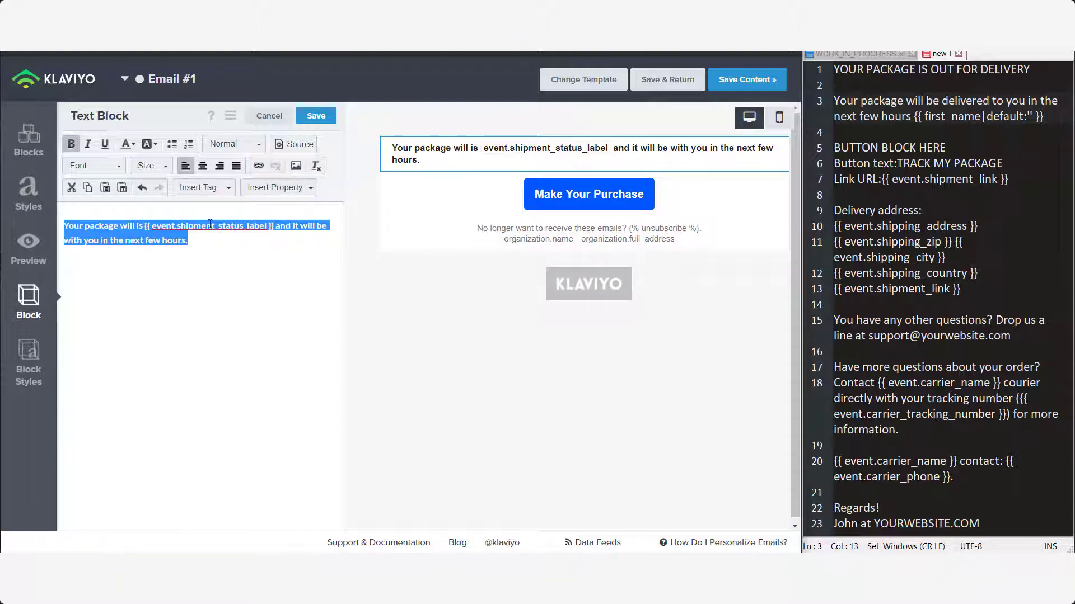
left_click(68, 142)
left_click(214, 246)
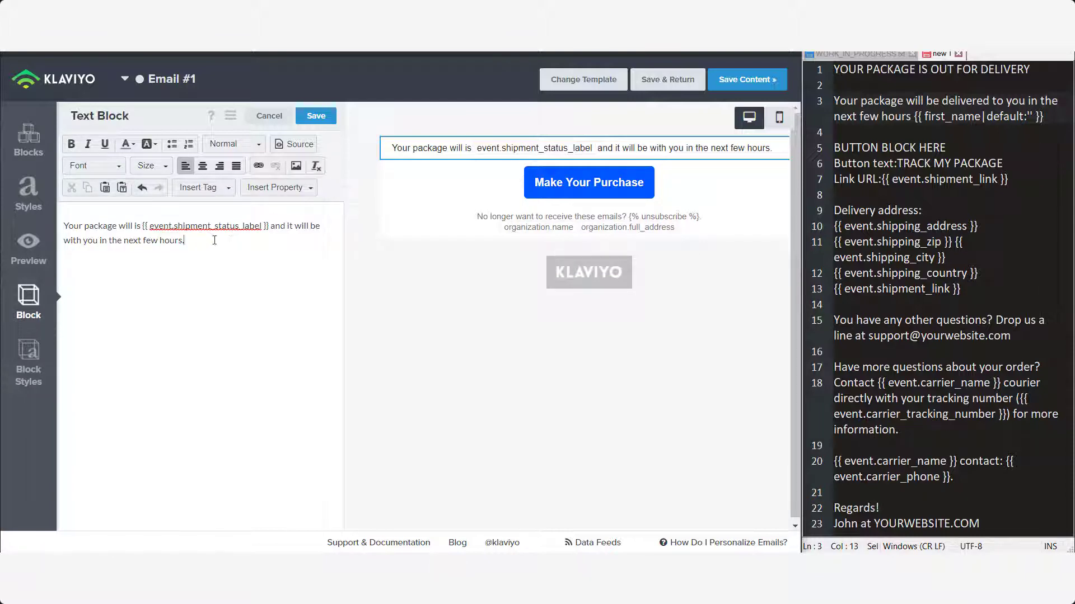
left_click(317, 117)
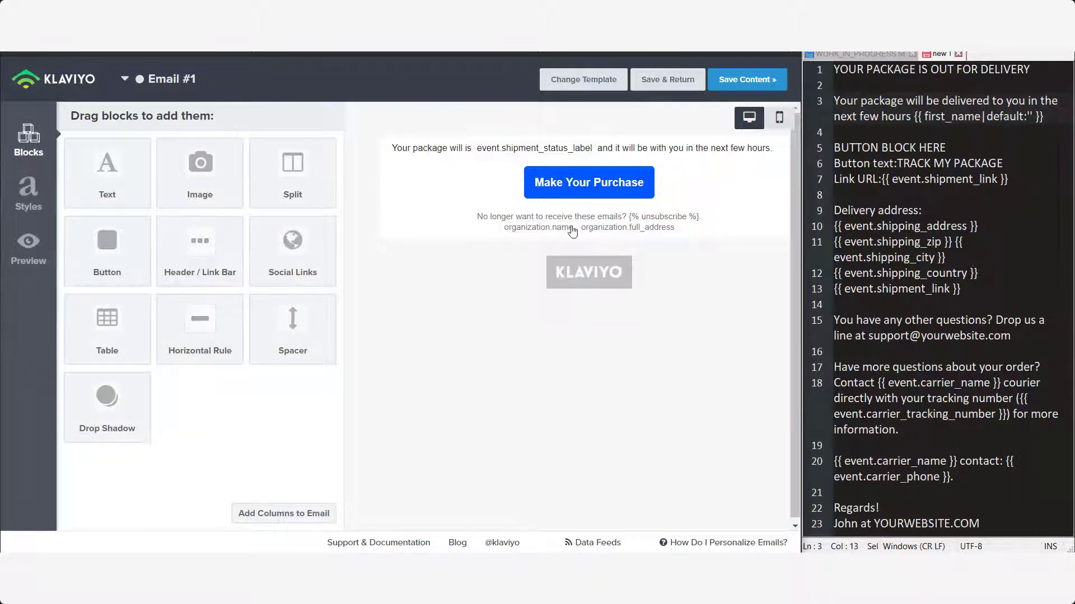
- Add a text block below the button and paste in the contact and signature lines from the notes
left_click_drag(106, 168, 616, 224)
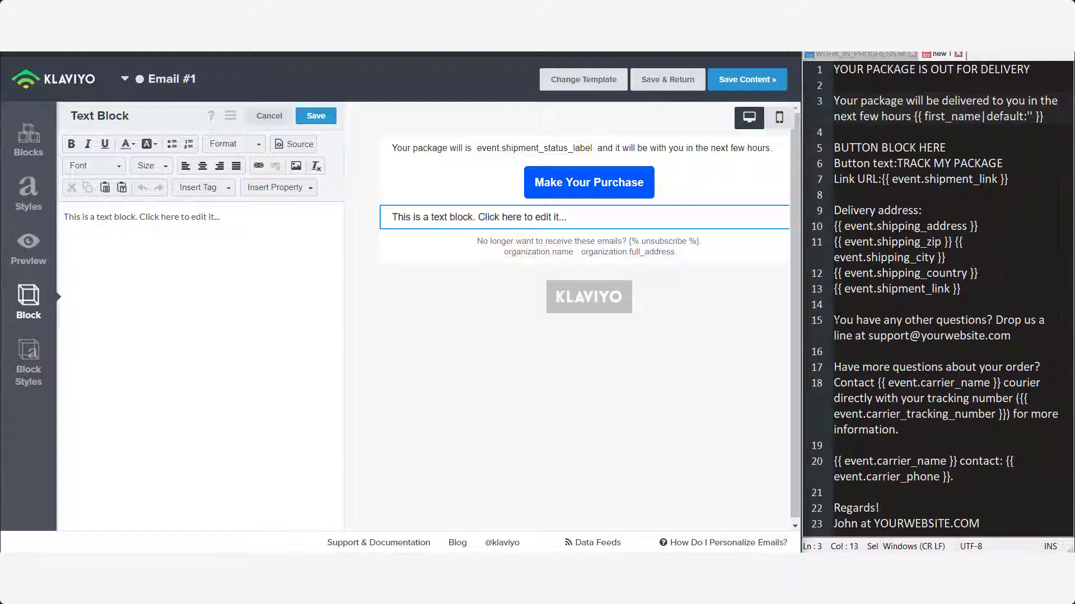
left_click_drag(833, 320, 1001, 523)
key("ctrl+c")
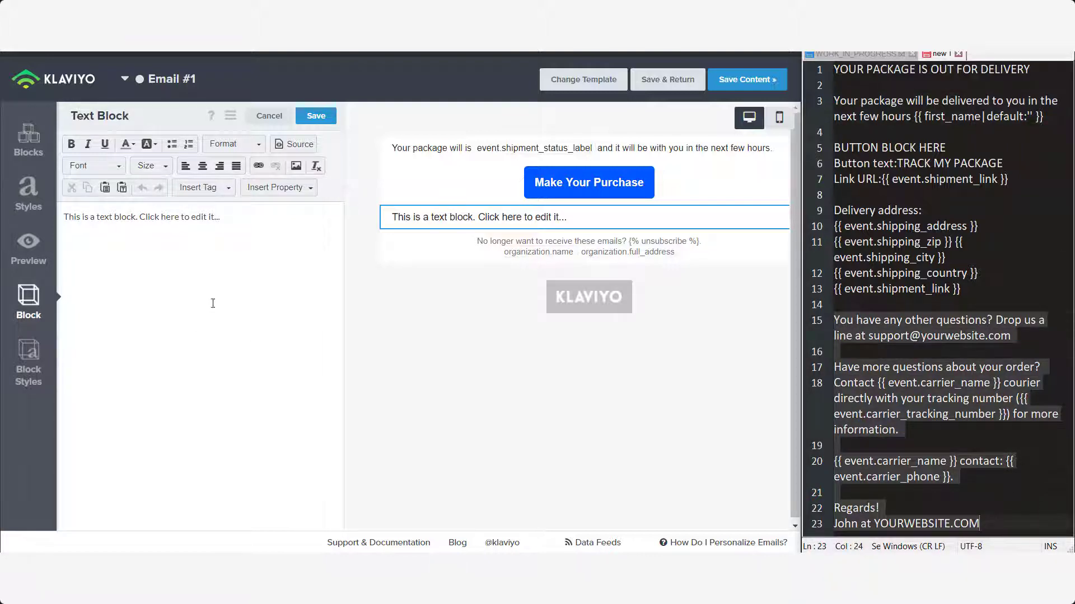
left_click(212, 303)
key("ctrl+a")
key("ctrl+v")
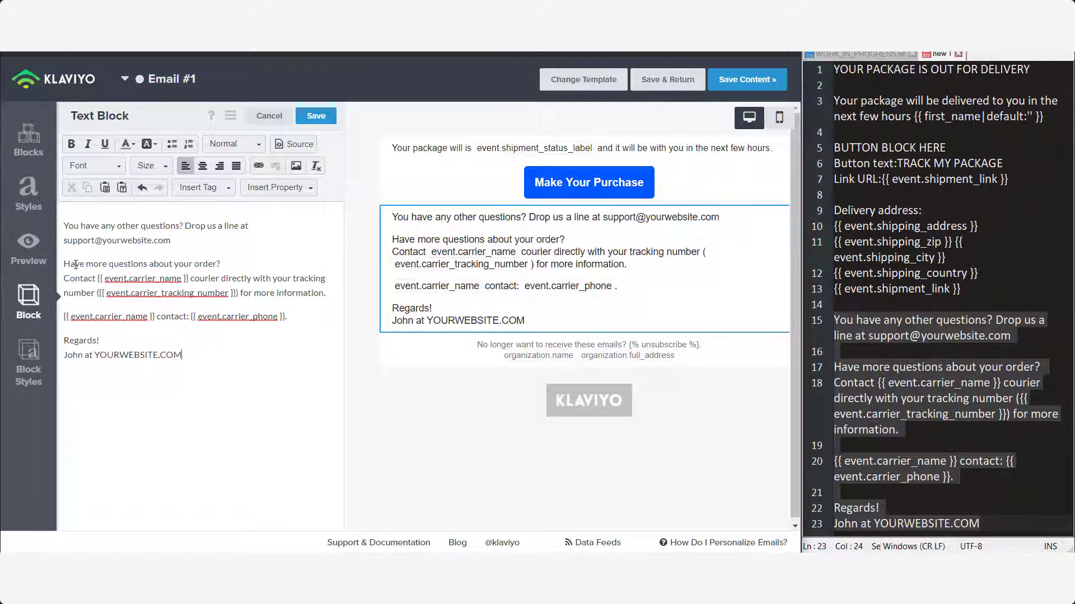
- Check the pasted questions line and the carrier name, tracking number and phone placeholders
left_click_drag(65, 263, 232, 263)
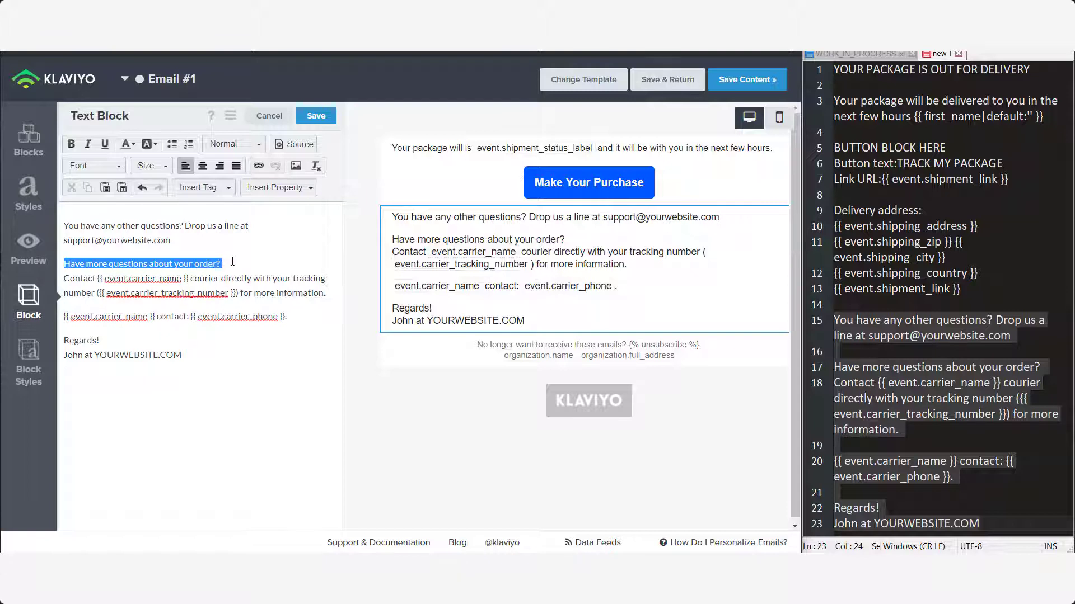
left_click(215, 282)
left_click_drag(121, 278, 190, 277)
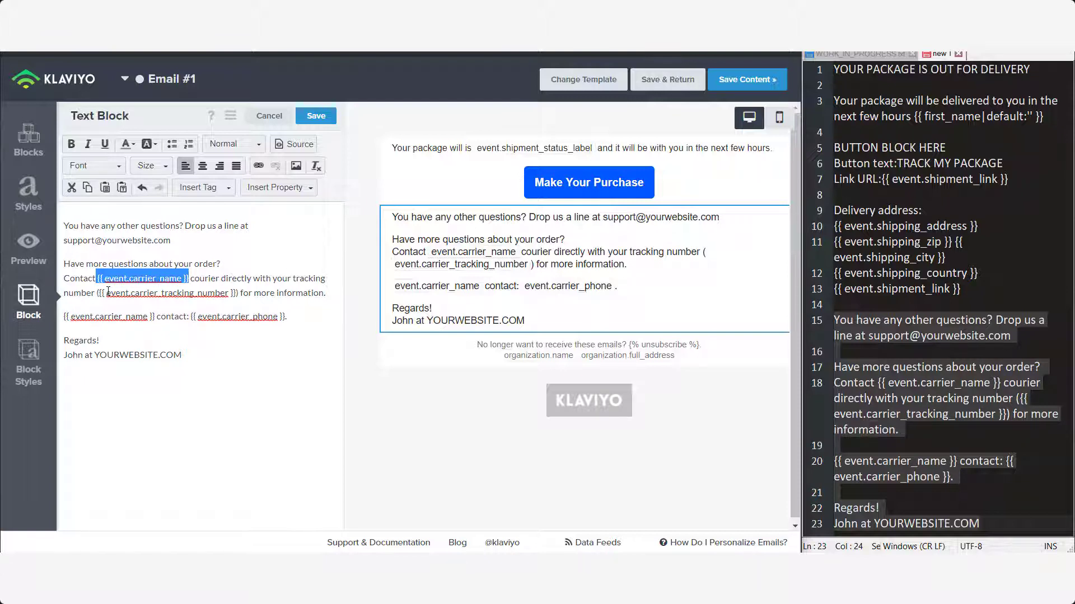
left_click_drag(99, 294, 237, 293)
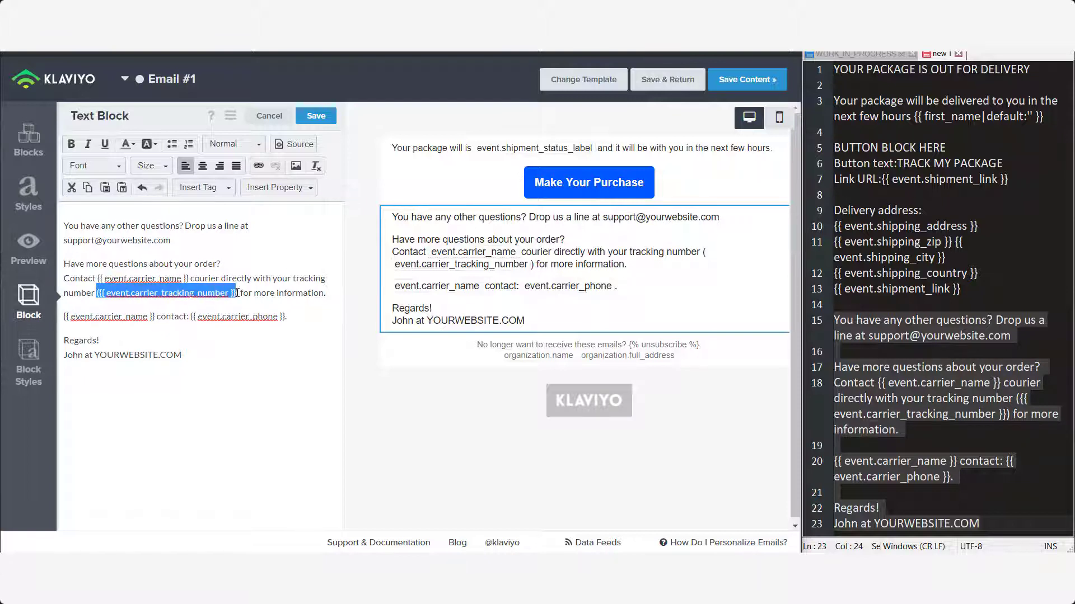
left_click(272, 293)
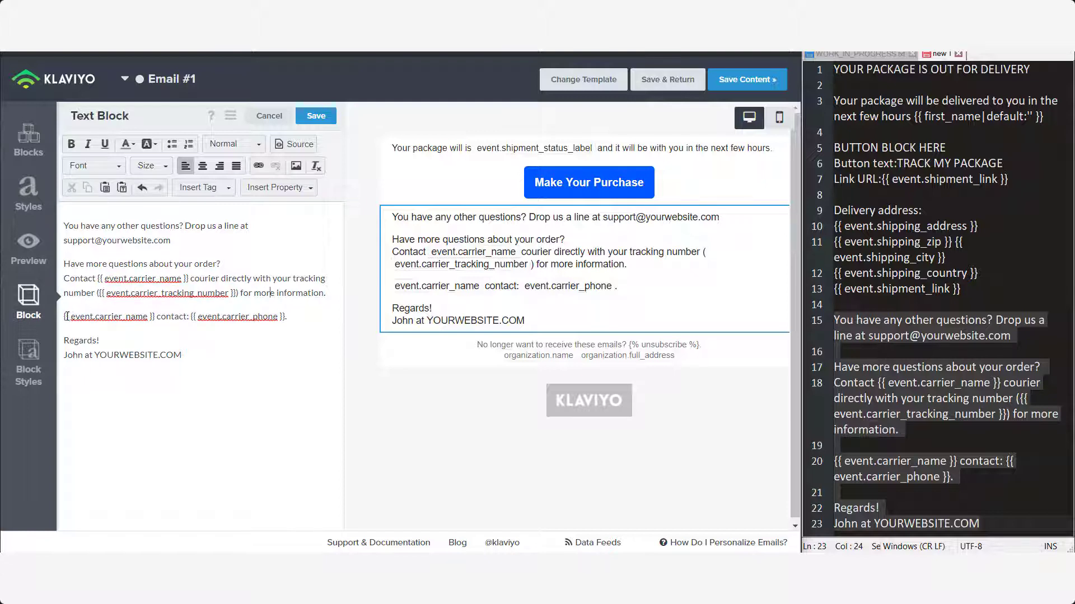
left_click_drag(70, 316, 287, 316)
left_click(179, 316)
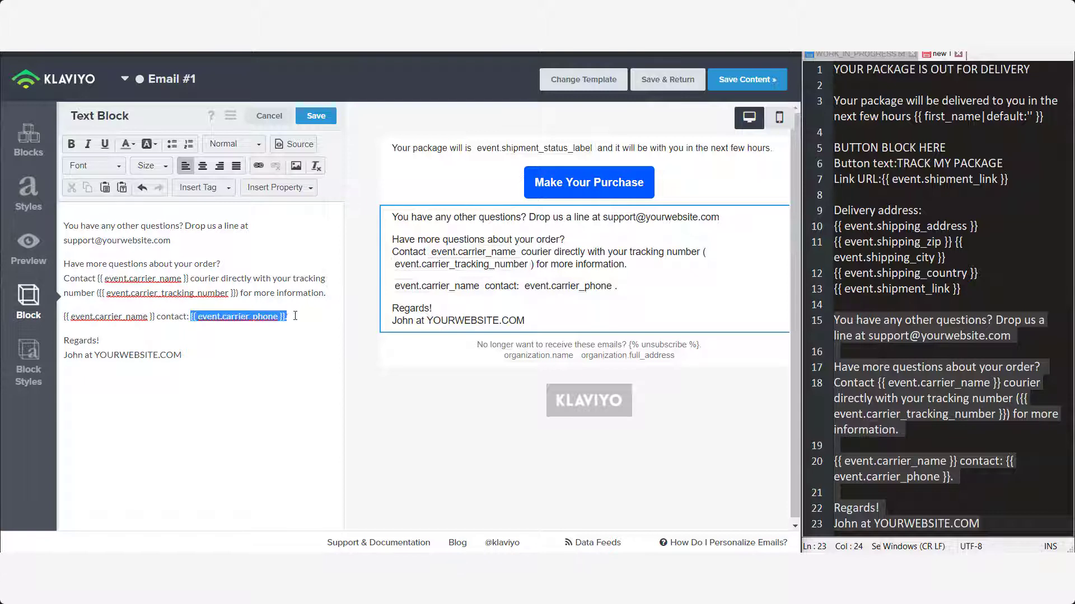
left_click(272, 356)
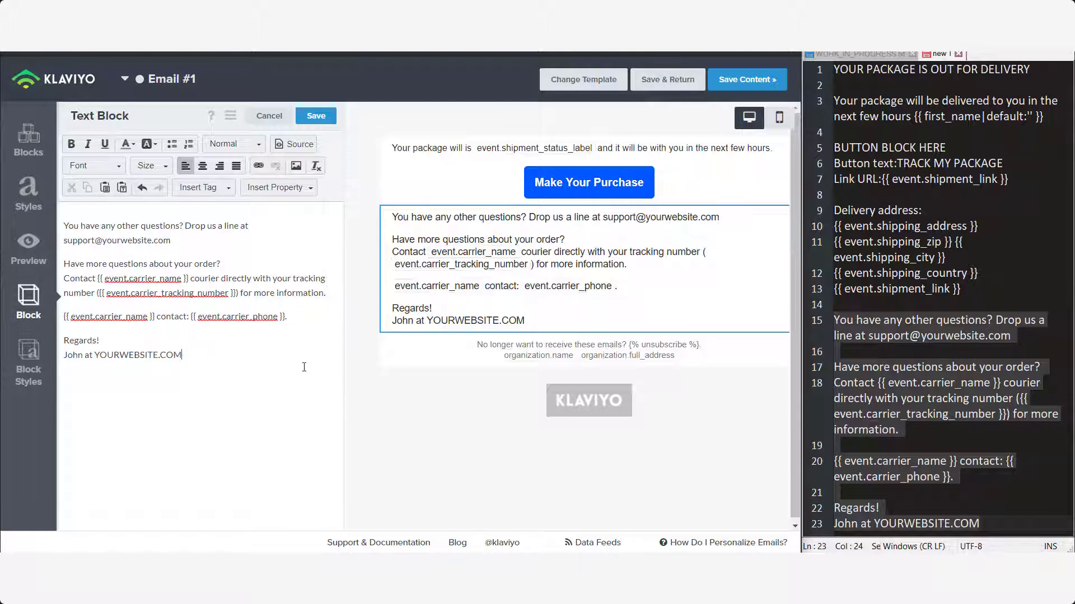
- Save the contact block and generate the email preview
left_click(316, 116)
left_click(29, 255)
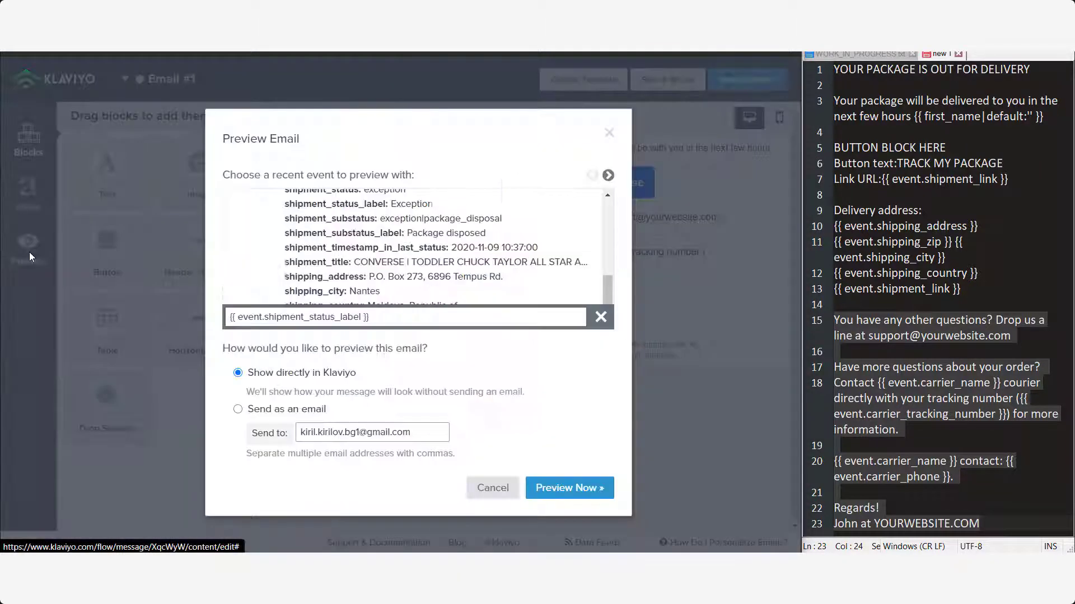
left_click(580, 487)
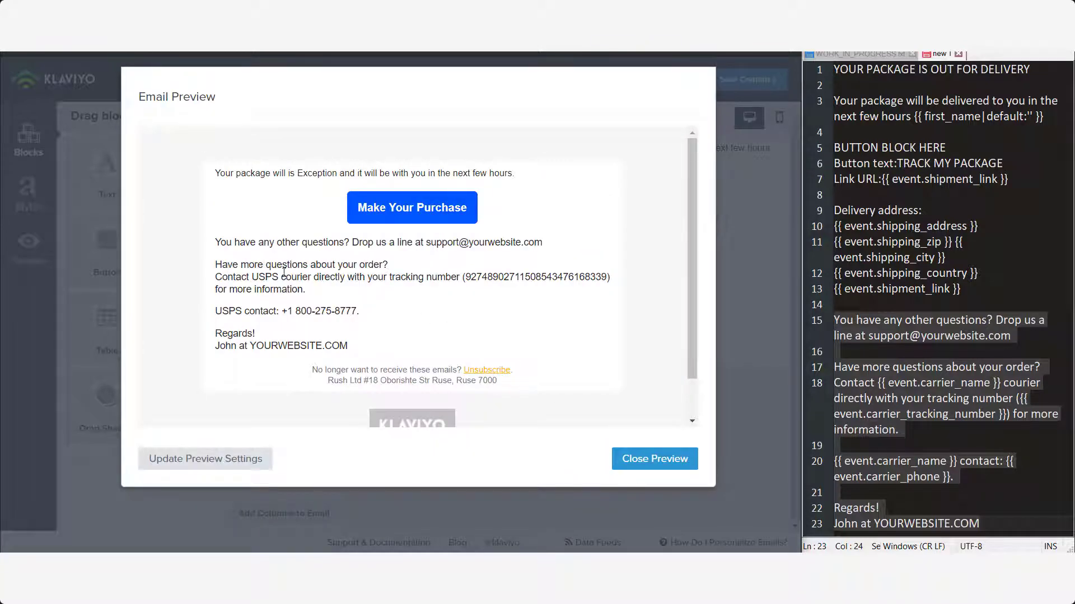
- Verify the USPS carrier, tracking number, phone and signature website in the preview, then close it
left_click_drag(251, 278, 604, 277)
left_click(242, 311)
left_click_drag(259, 312, 317, 311)
left_click(353, 310)
double_click(281, 346)
left_click(491, 322)
scroll(468, 317, "down", 1)
scroll(468, 318, "up", 1)
left_click(642, 465)
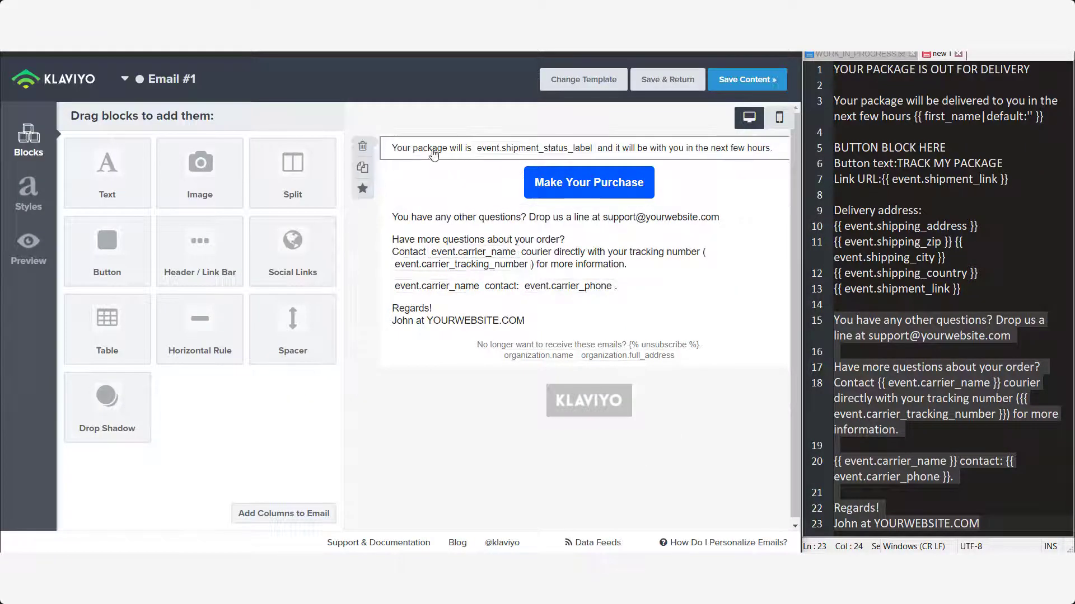
- Delete the top shipment-status text block and add a new text block at the top
left_click(363, 147)
left_click(563, 207)
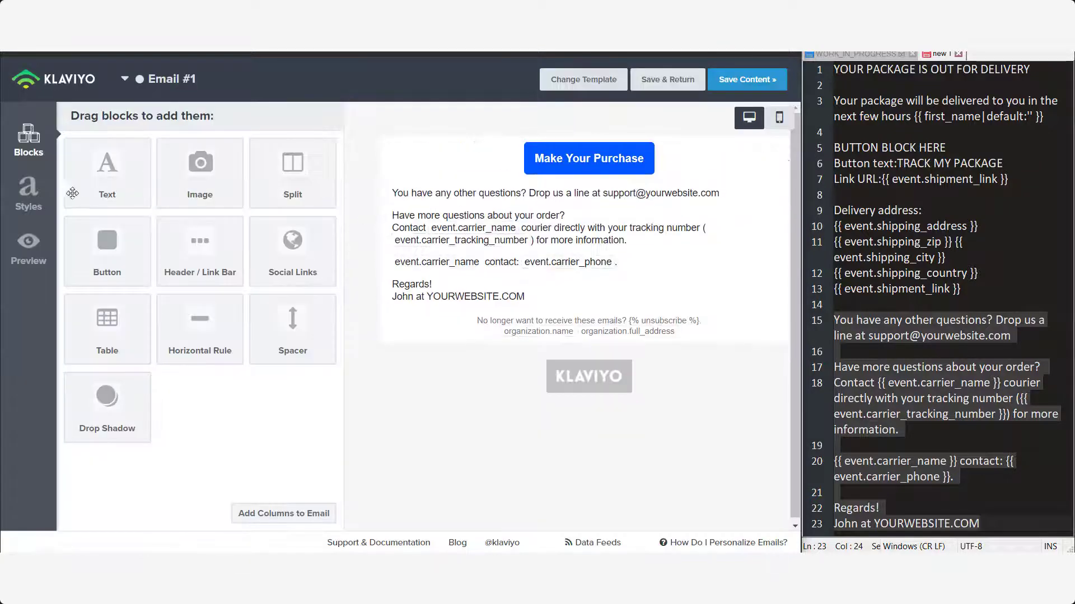
left_click_drag(107, 168, 582, 150)
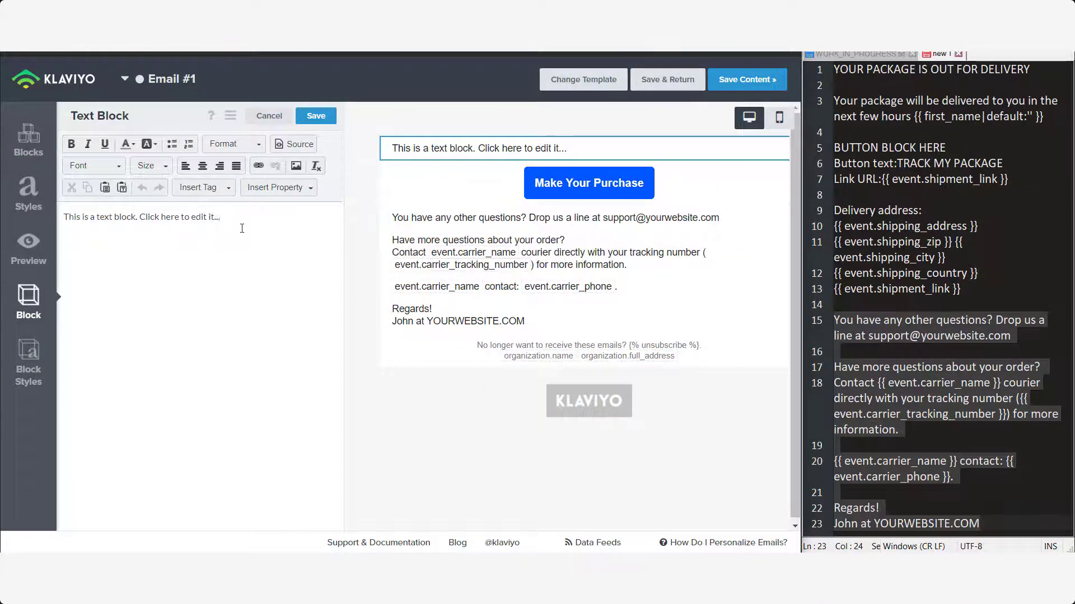
- Fill the new block with placeholder lines ending 'Feel free to Track Your Order from Here'
left_click(291, 228)
left_click_drag(244, 220, 64, 217)
key("ctrl+c")
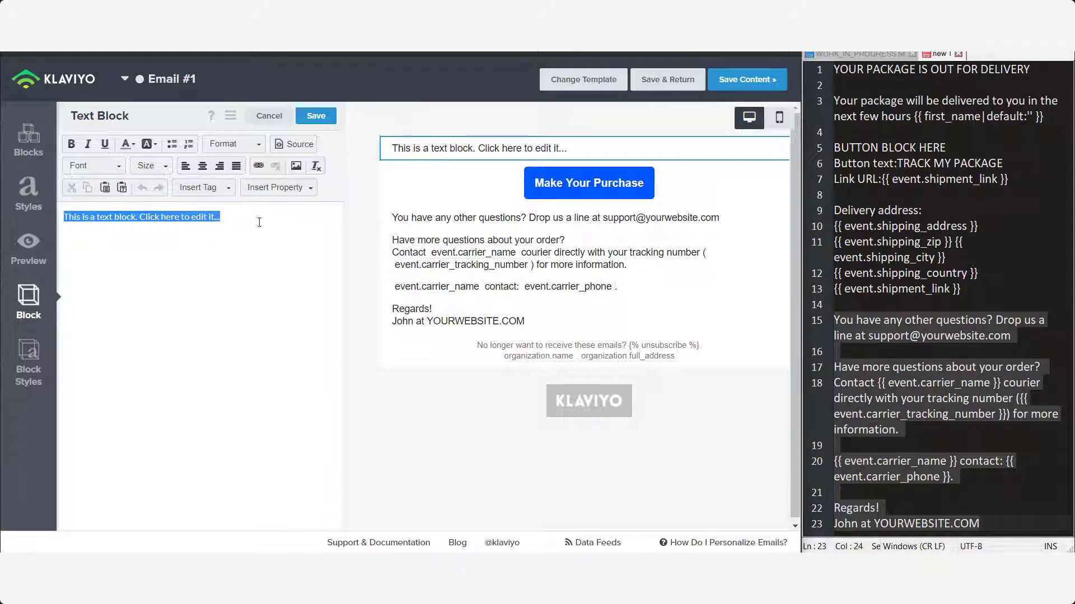
left_click(309, 218)
key("ctrl+v")
key("ctrl+v")
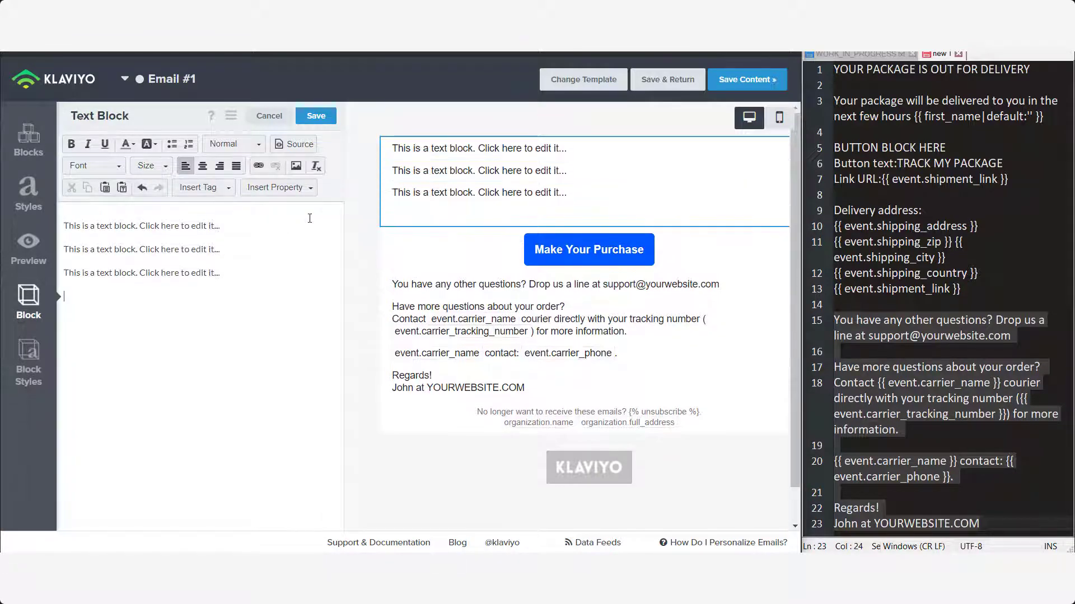
key("ctrl+v")
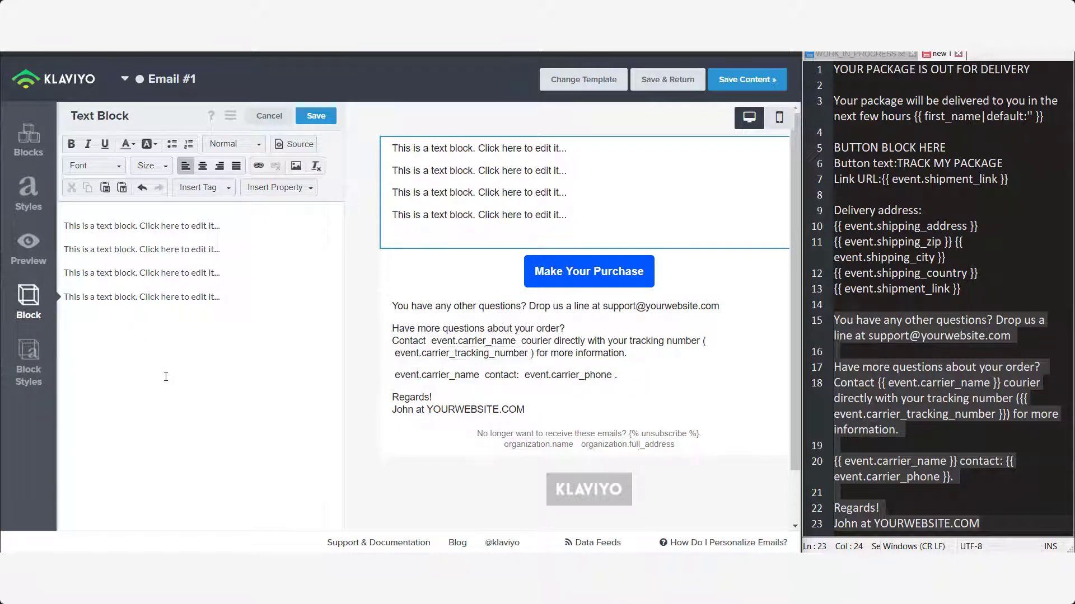
type("Feel free to Tra")
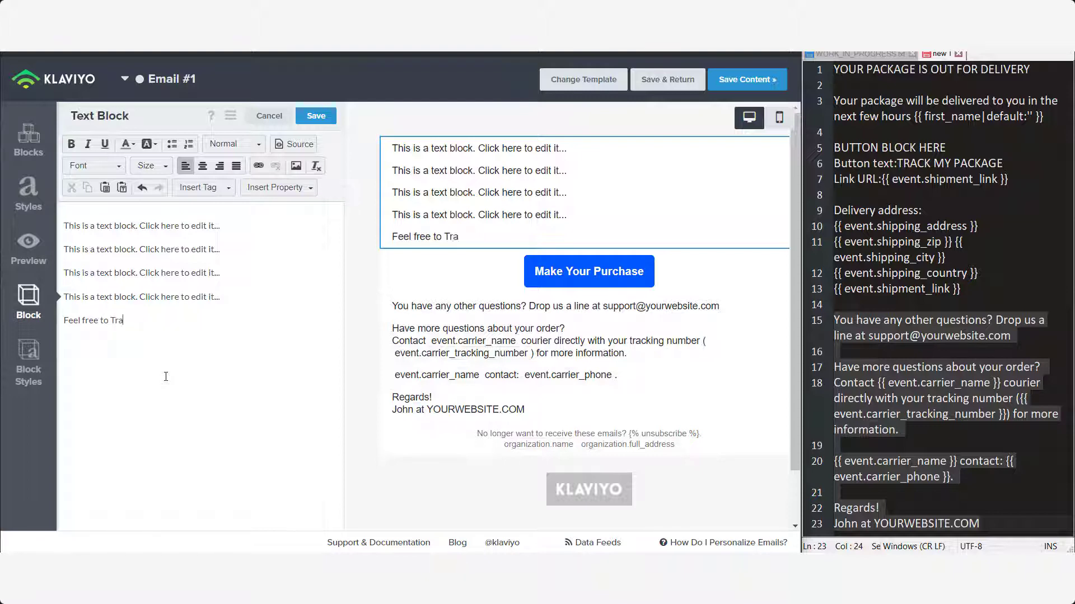
type("ck Your Order")
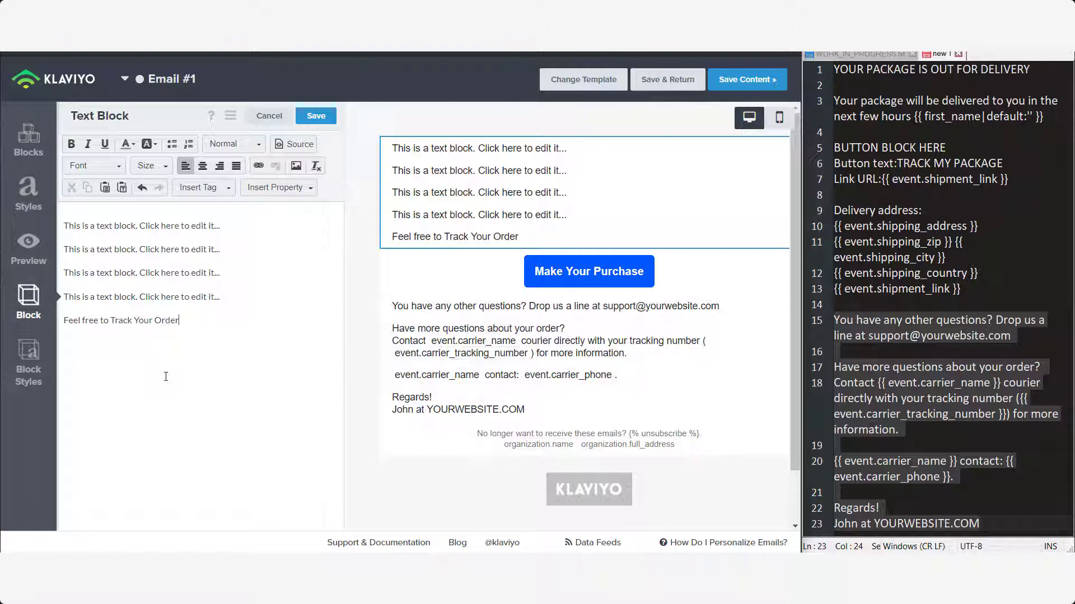
type(" from Here")
left_click(392, 280)
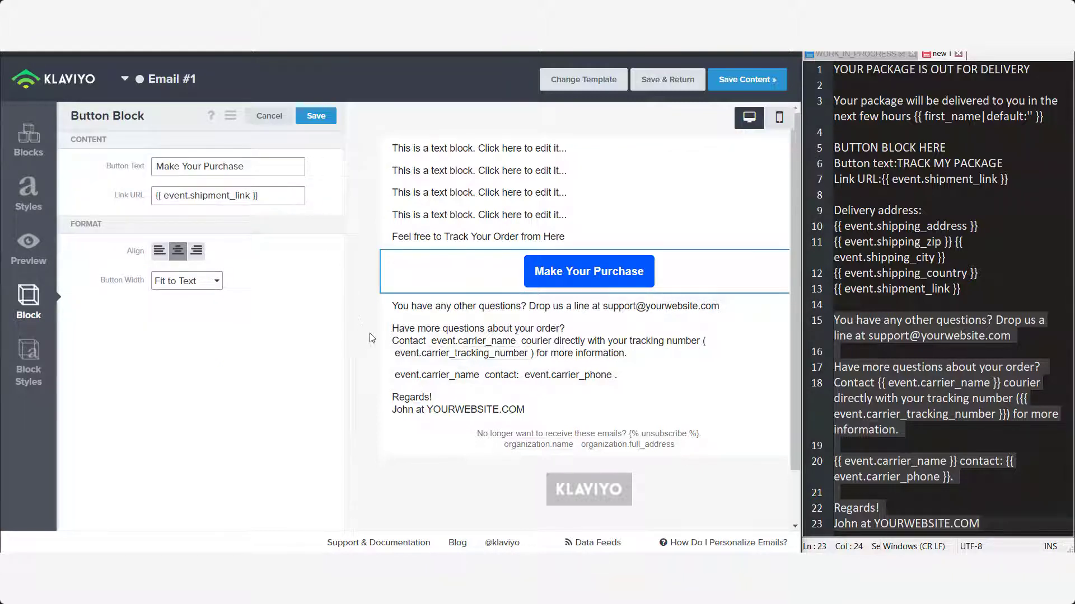
- Link 'Track Your Order from Here' to {{ event.shipment_link }} using protocol <other>, then save the block
left_click(432, 235)
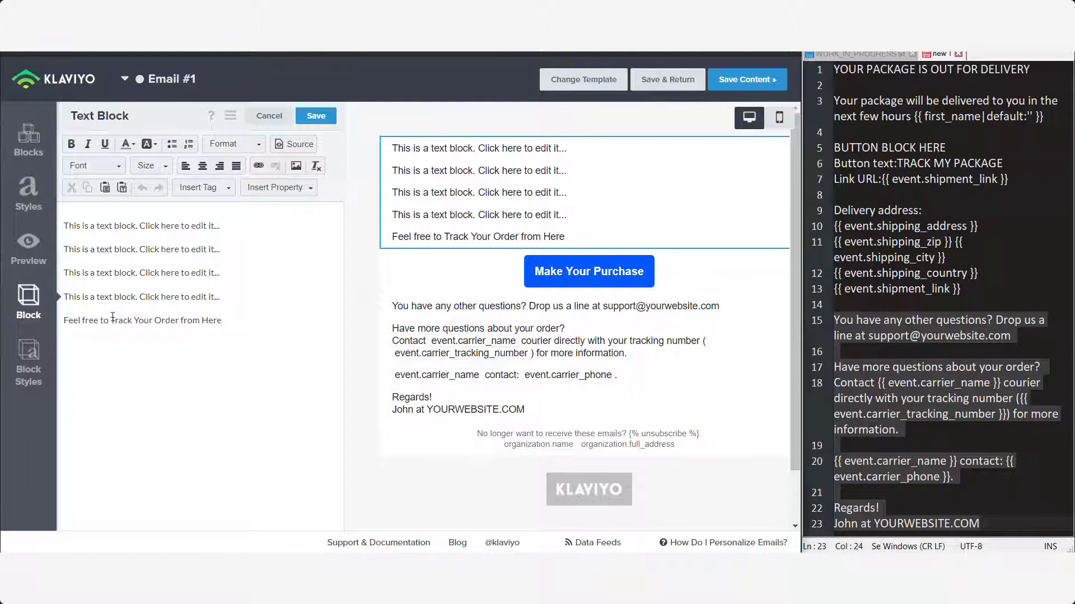
left_click_drag(111, 320, 222, 321)
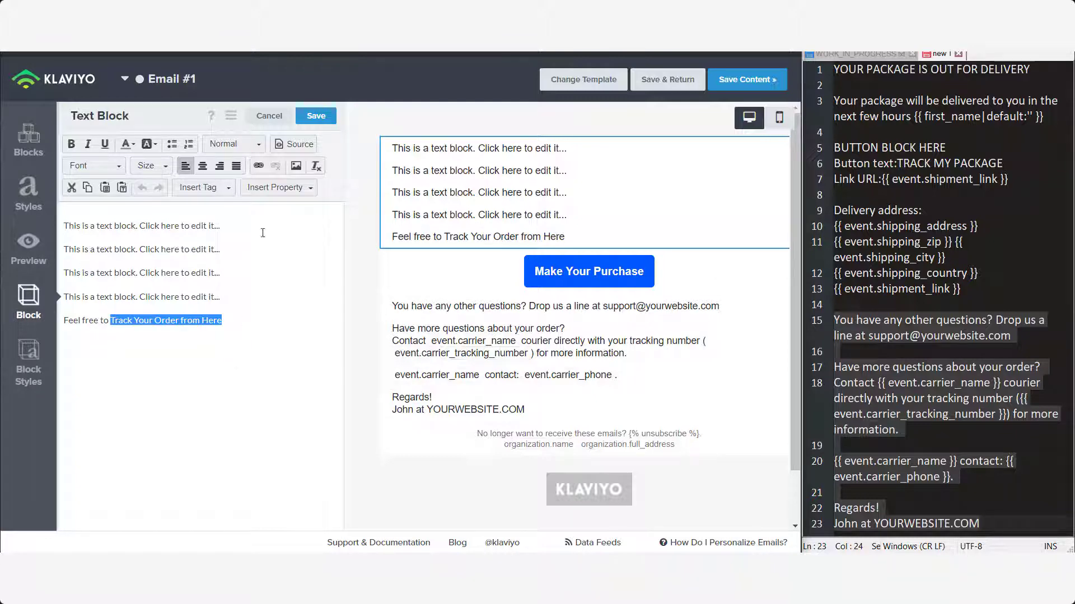
left_click(258, 165)
left_click(314, 294)
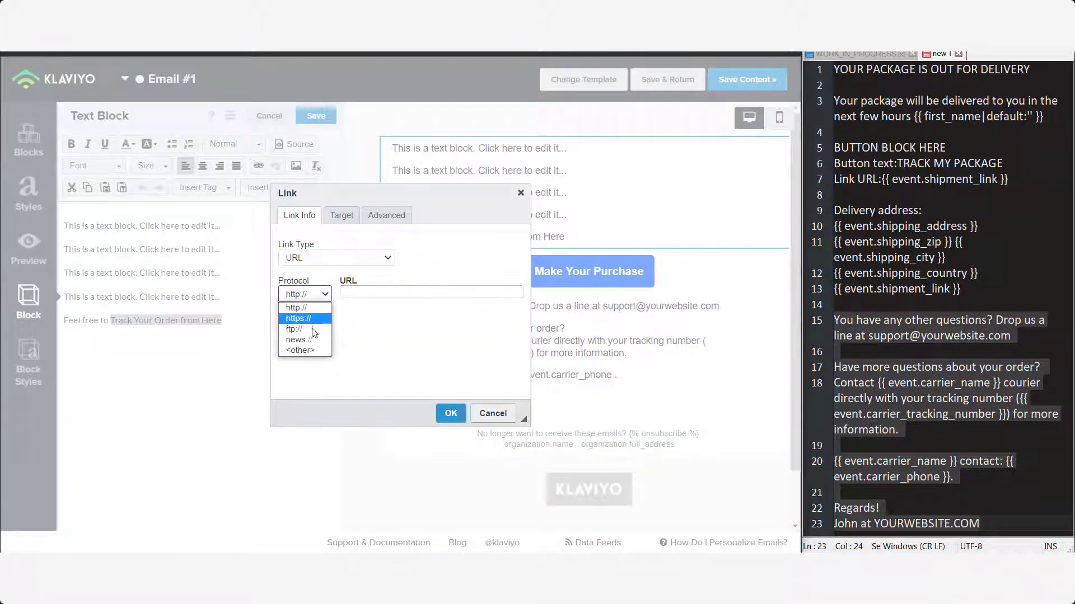
left_click(302, 348)
left_click(352, 291)
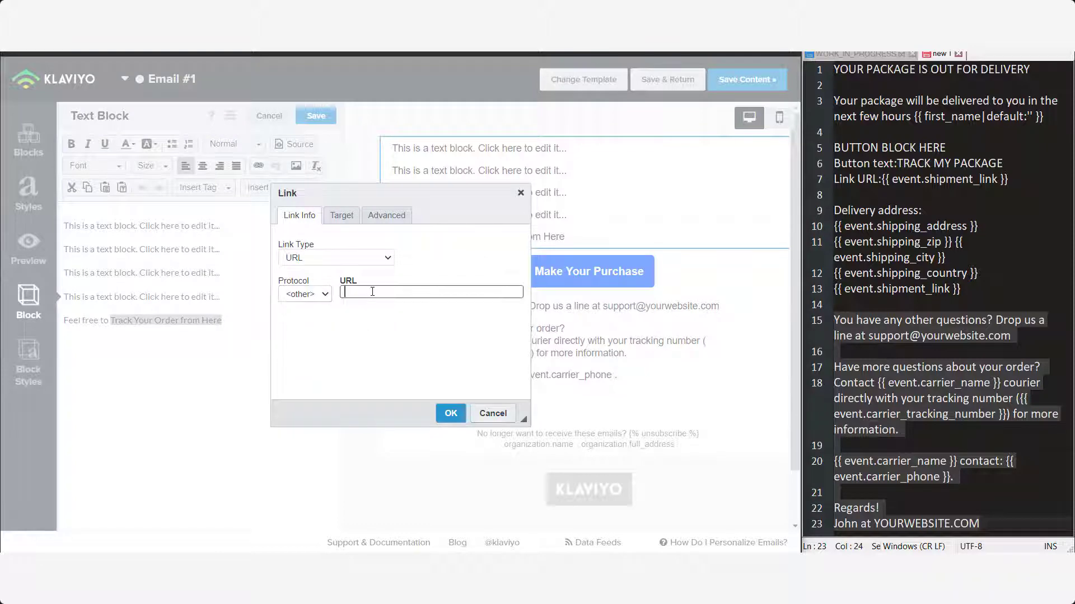
type("{{ event.shipment_link }}")
left_click(451, 414)
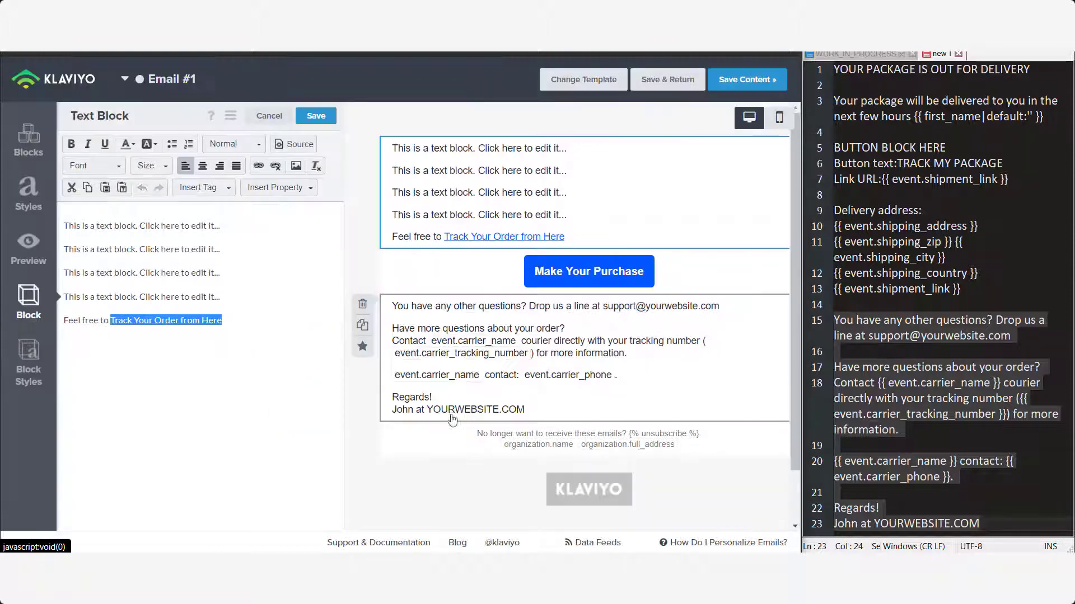
left_click(315, 116)
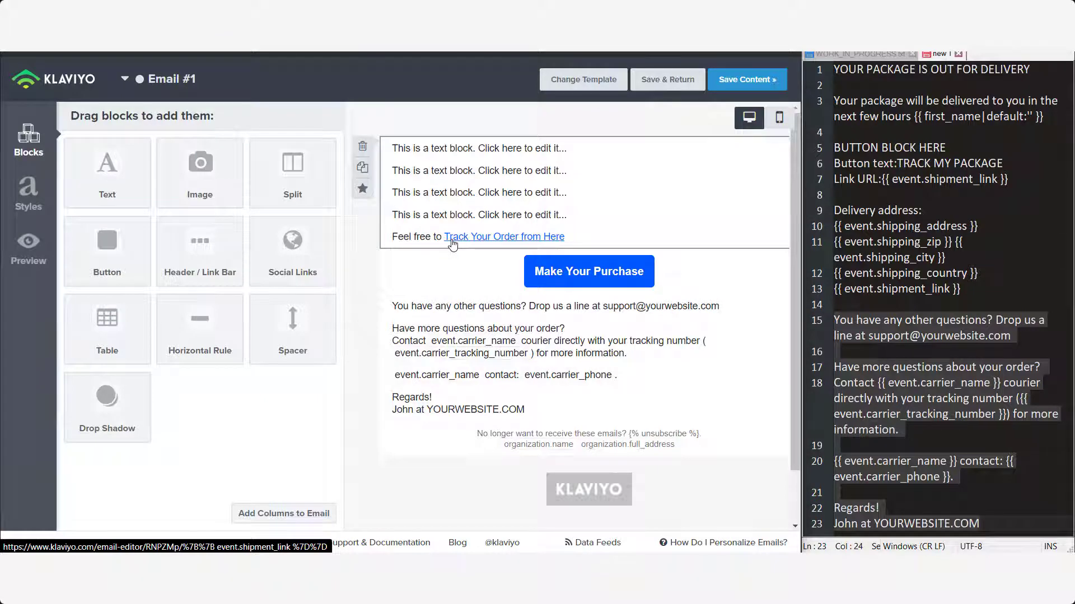
- Send a preview email to the test recipient and open 'Your Order Is Out for Delivery' in Gmail
left_click(25, 245)
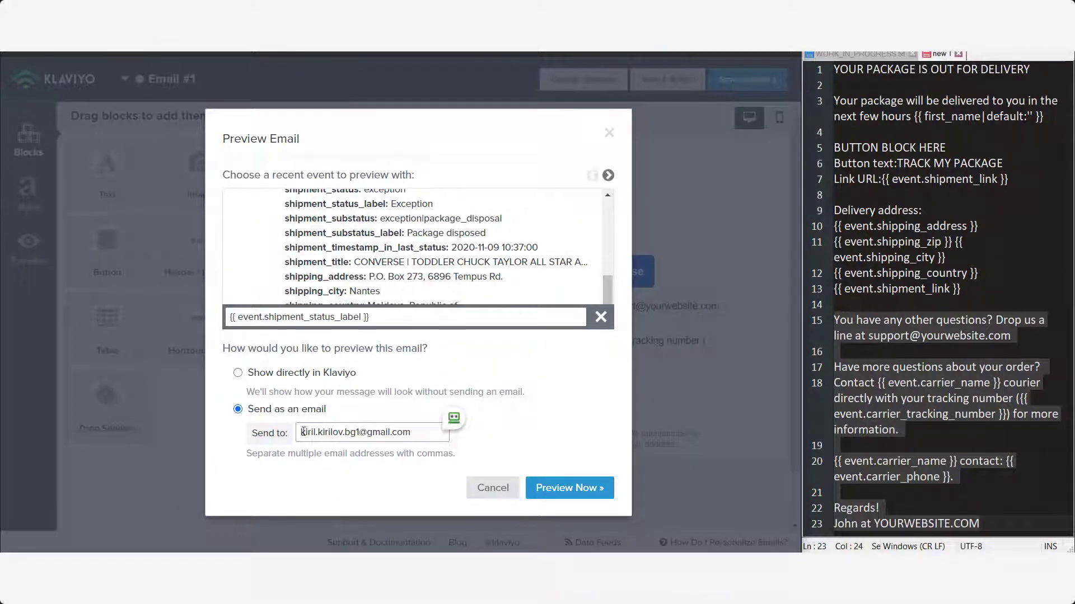
left_click_drag(300, 432, 421, 432)
left_click(567, 488)
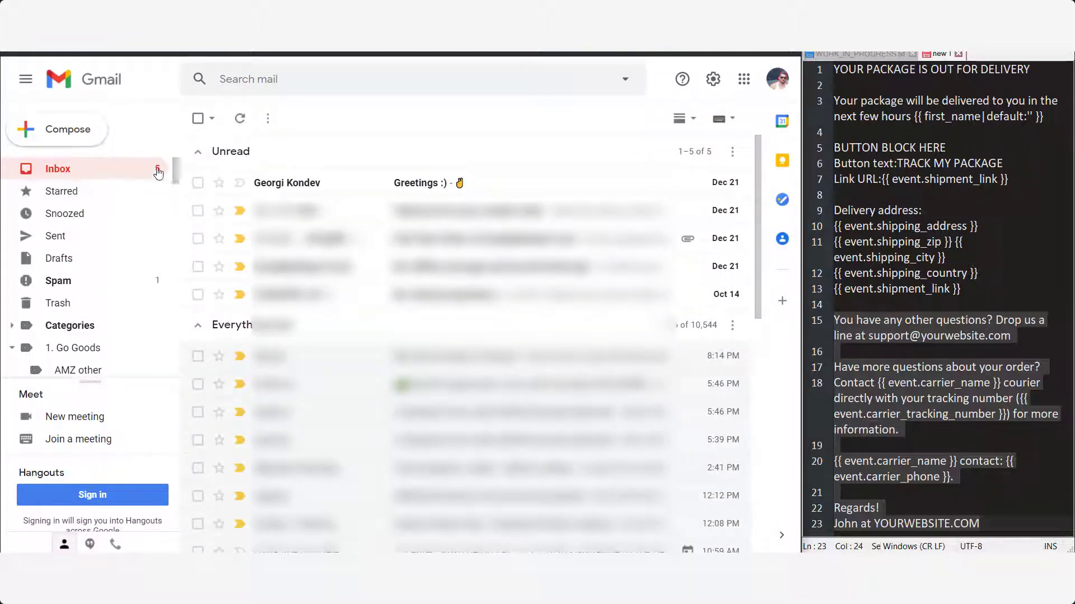
left_click(162, 168)
left_click(340, 183)
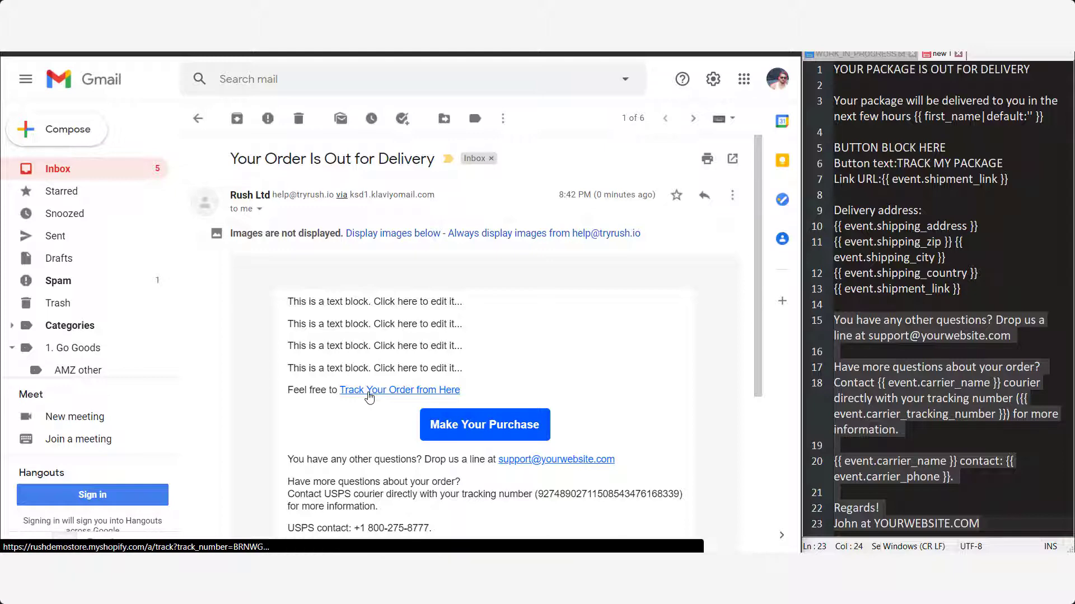
- Follow the 'Track Your Order from Here' link in the test email to the tracking page
left_click(369, 395)
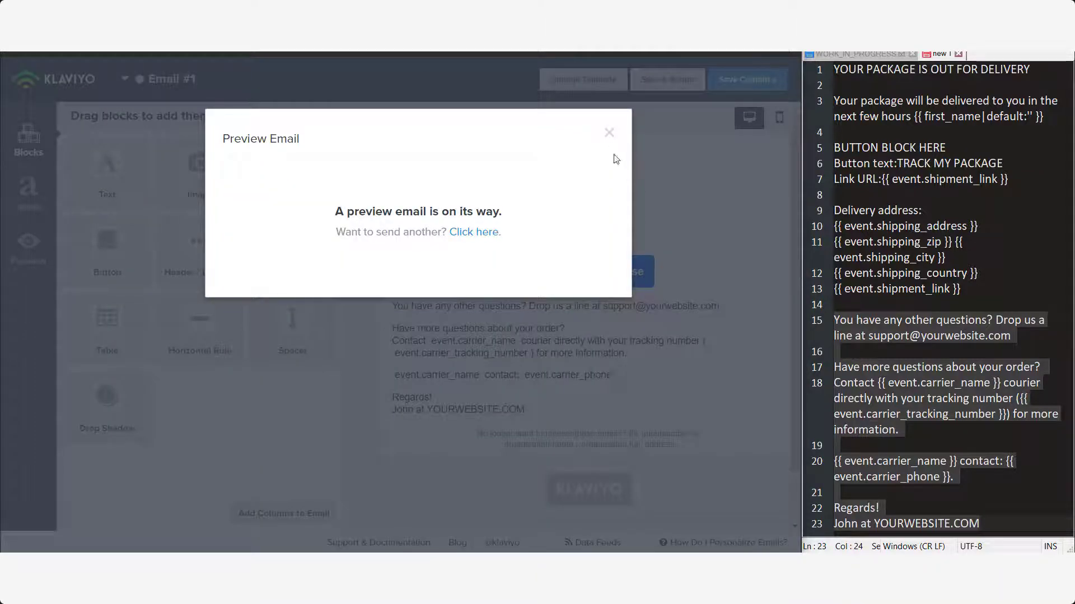
- Dismiss the preview, save the 'Your Order Is Out for Delivery' email content and finish editing
left_click(609, 136)
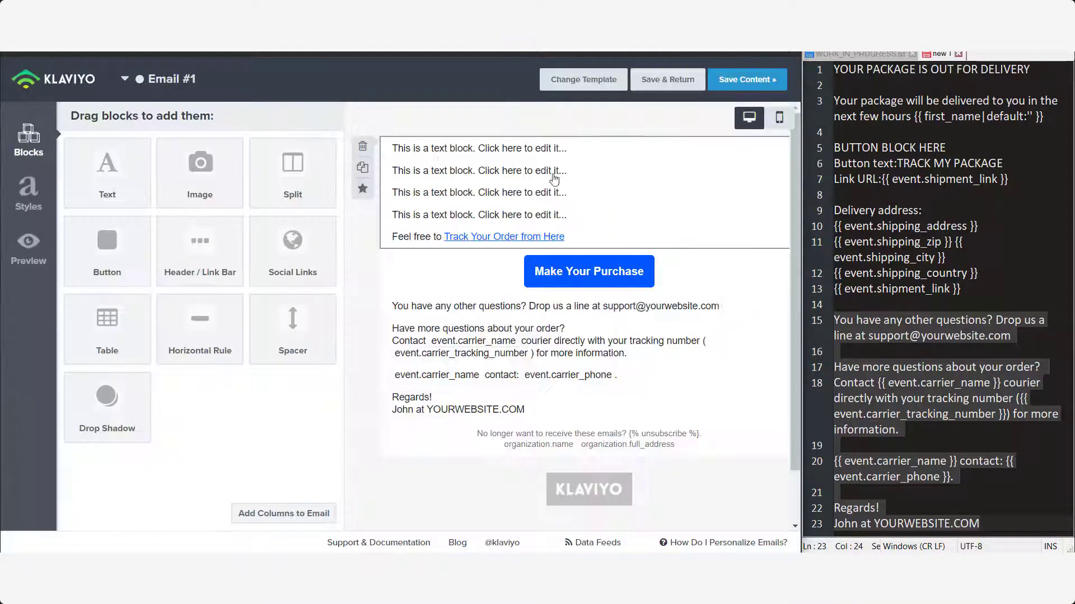
left_click(736, 86)
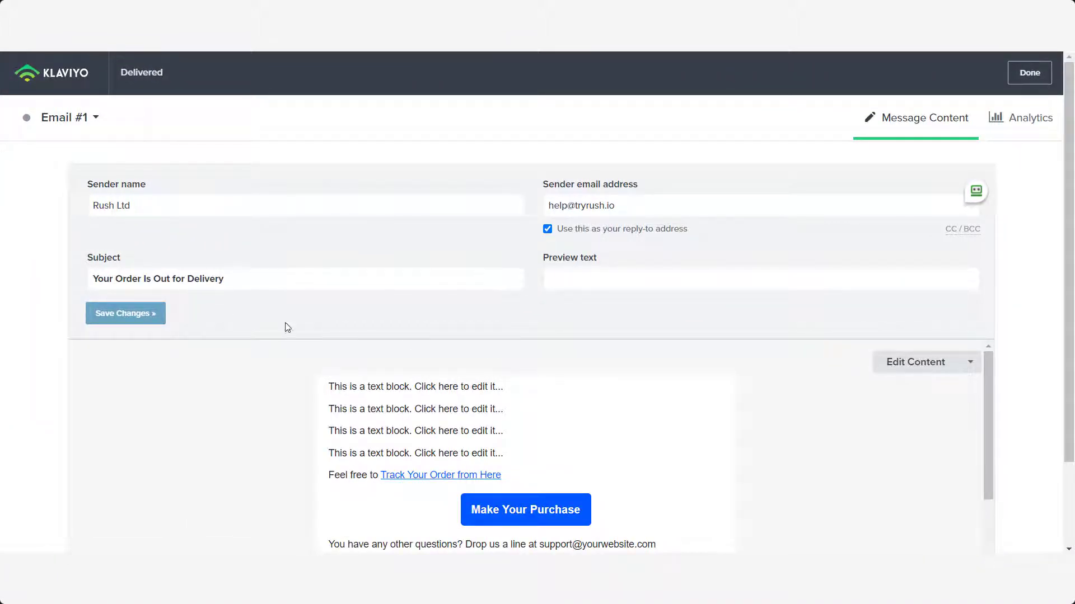
scroll(577, 423, "down", 1)
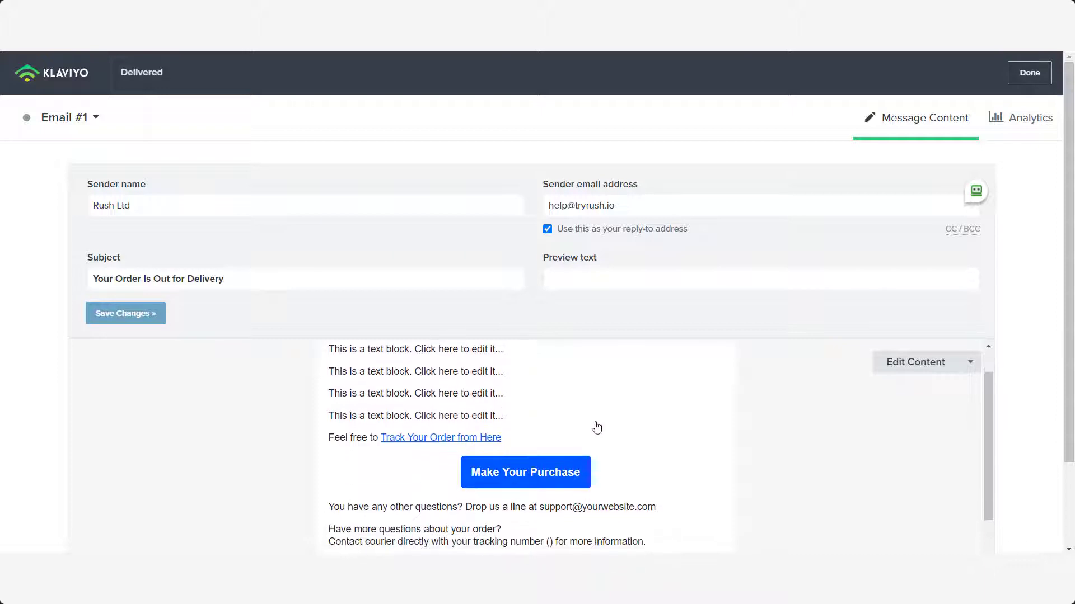
scroll(596, 428, "up", 1)
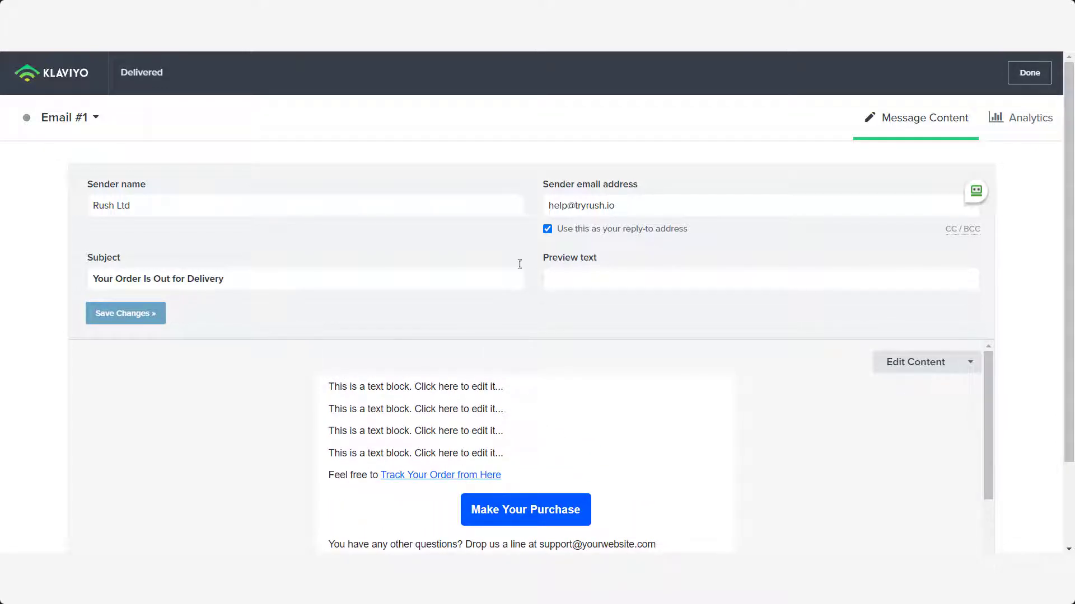
left_click(1030, 73)
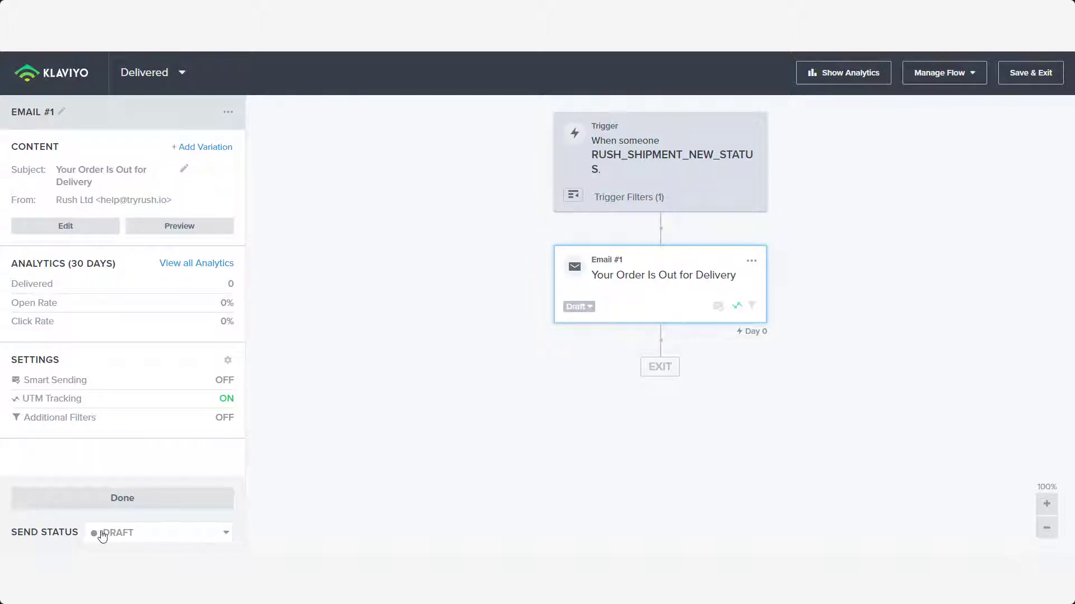
- Switch Email #1's send status from Draft to Live, then save and exit the out_for_delivery flow
left_click(144, 533)
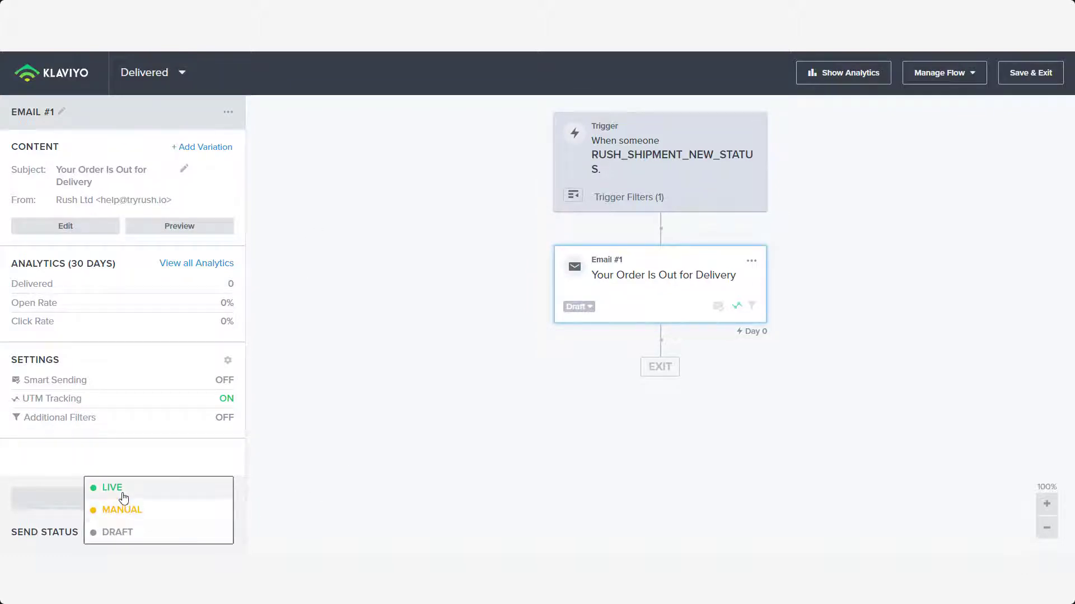
left_click(124, 498)
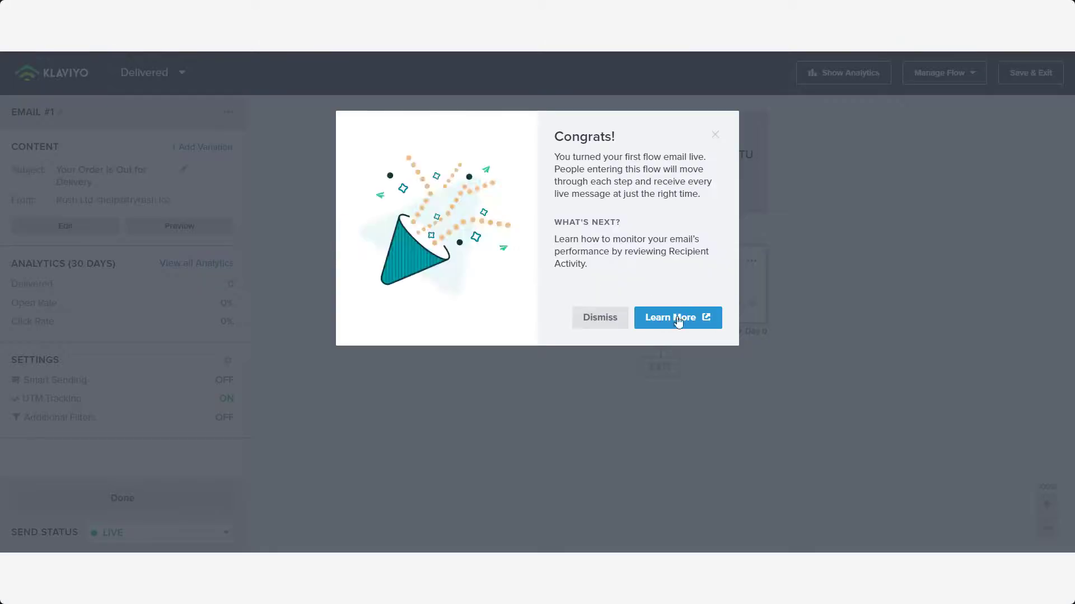
left_click(715, 136)
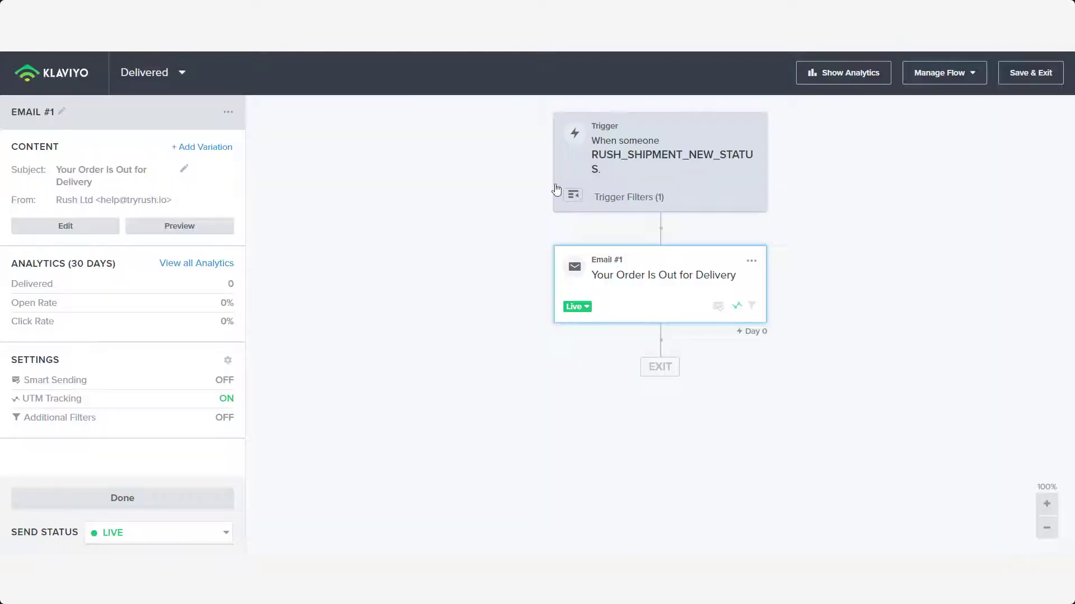
left_click(1050, 74)
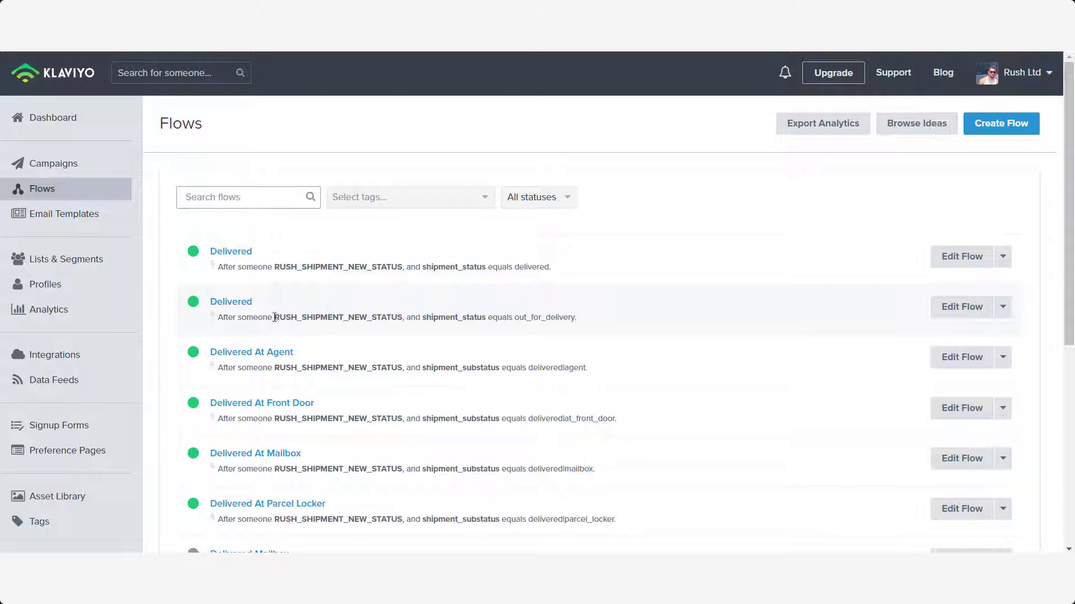
left_click_drag(274, 318, 399, 317)
left_click(511, 318)
double_click(515, 319)
left_click(665, 320)
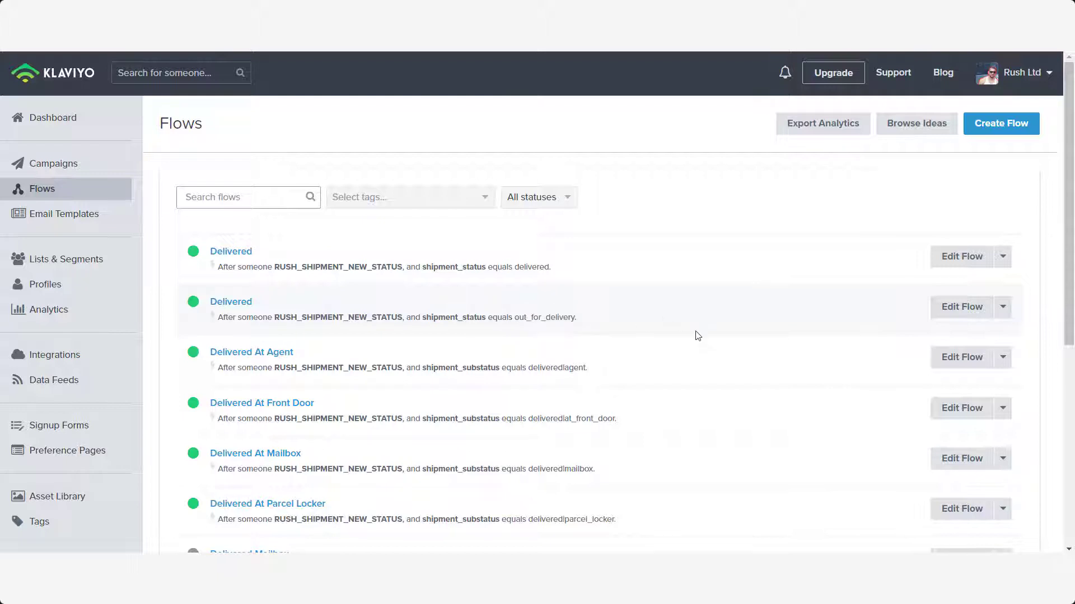